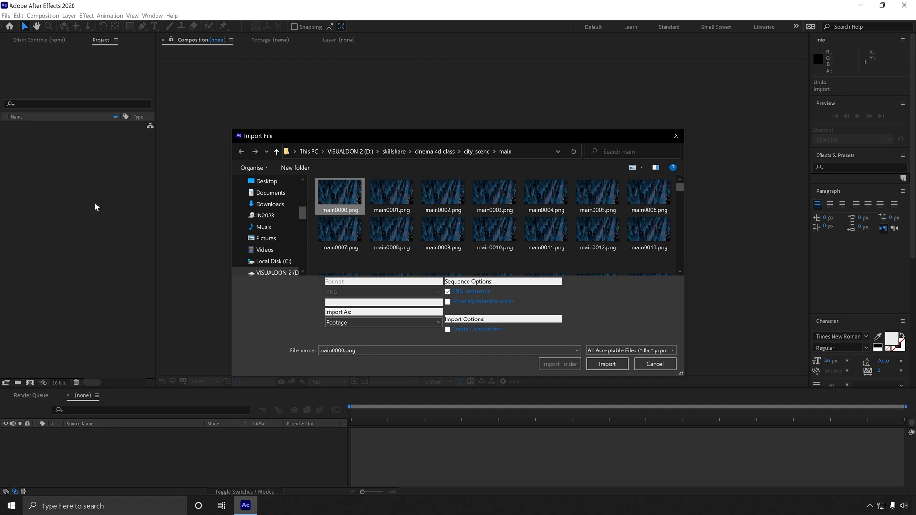
Import the main frames starting from main0000.png as a PNG sequence, and scrub through the footage to about 9 seconds
click(389, 199)
click(472, 196)
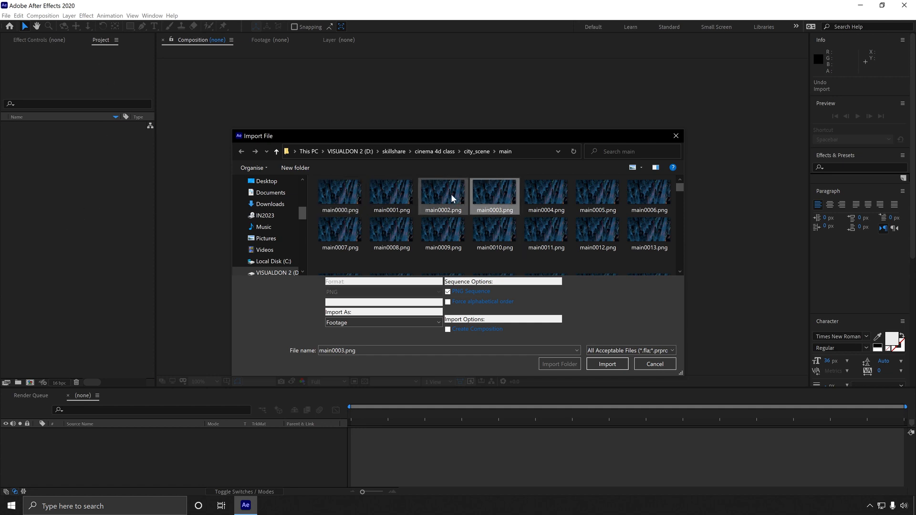
click(342, 195)
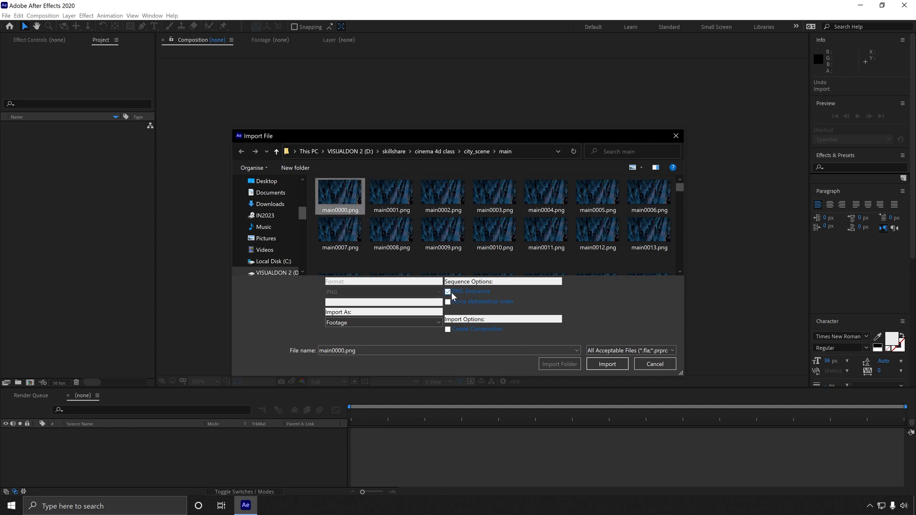
click(606, 365)
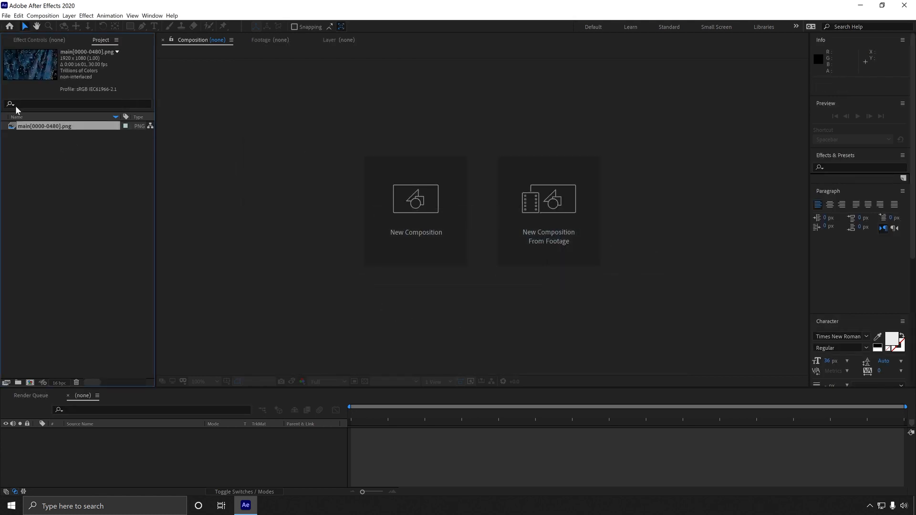
double_click(11, 125)
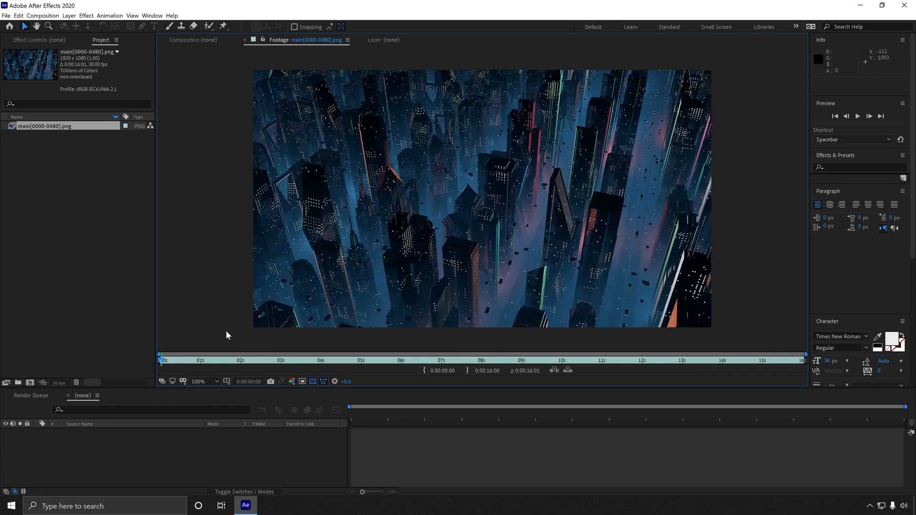
drag(167, 363, 547, 338)
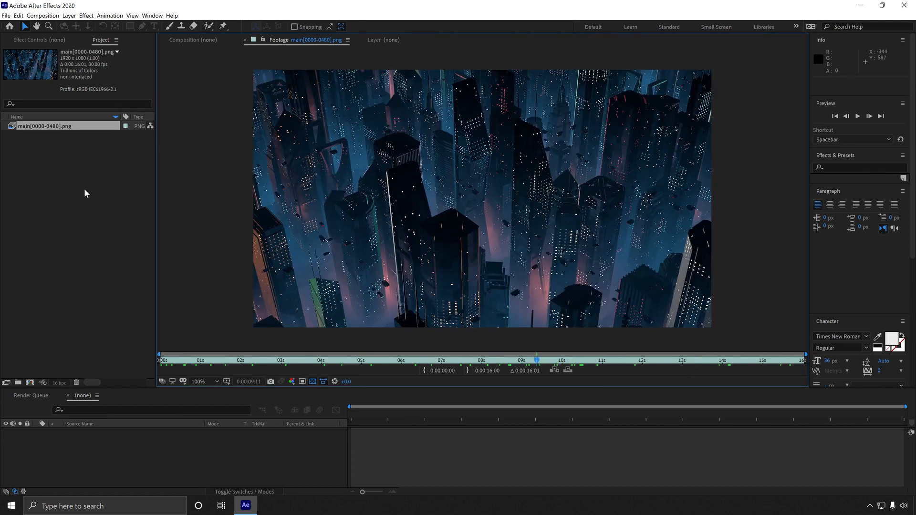
Start another import, browse to the multi folder inside city_scene, and show its files as a list
double_click(83, 190)
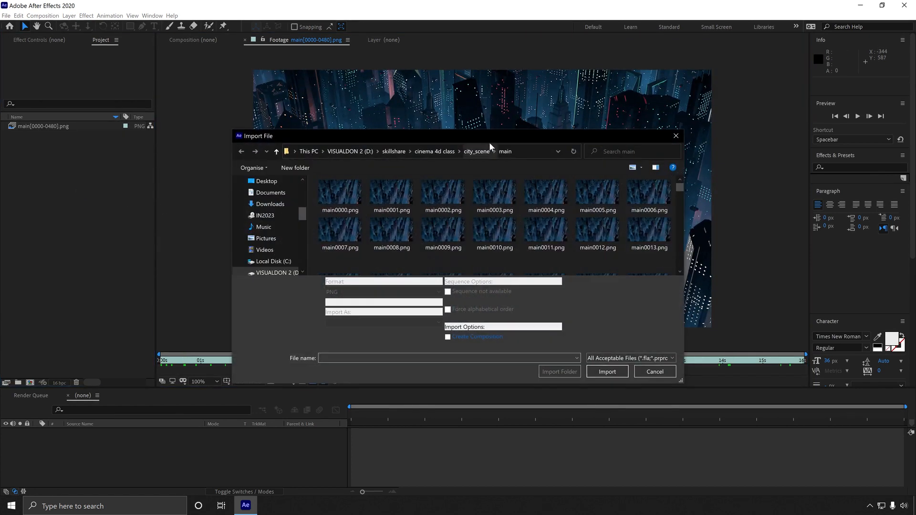
click(478, 151)
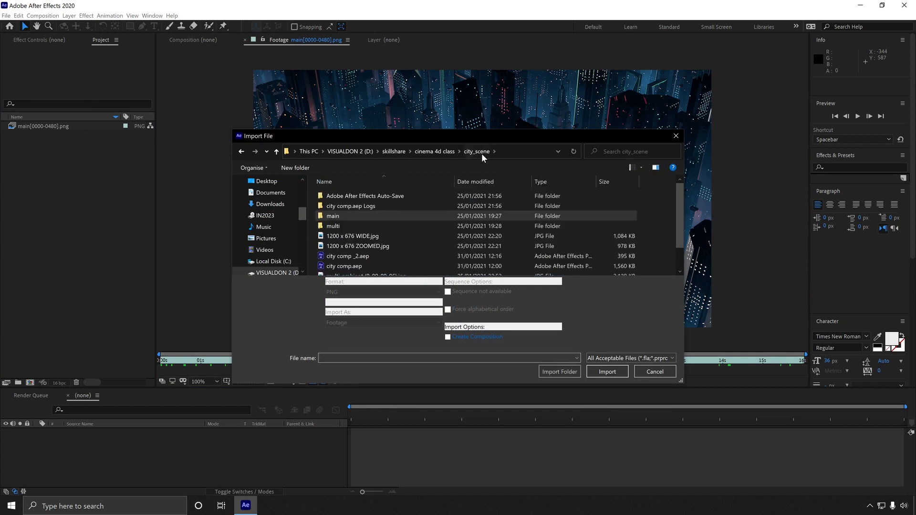
double_click(333, 224)
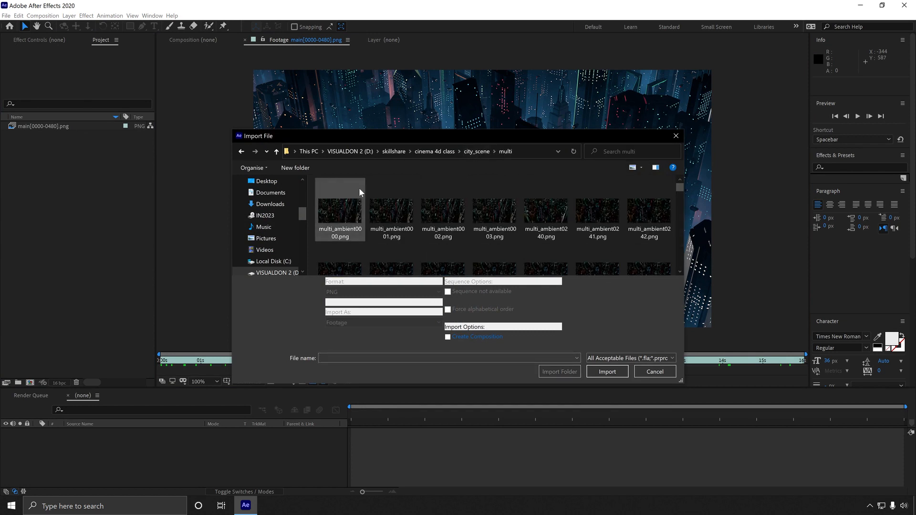
click(402, 225)
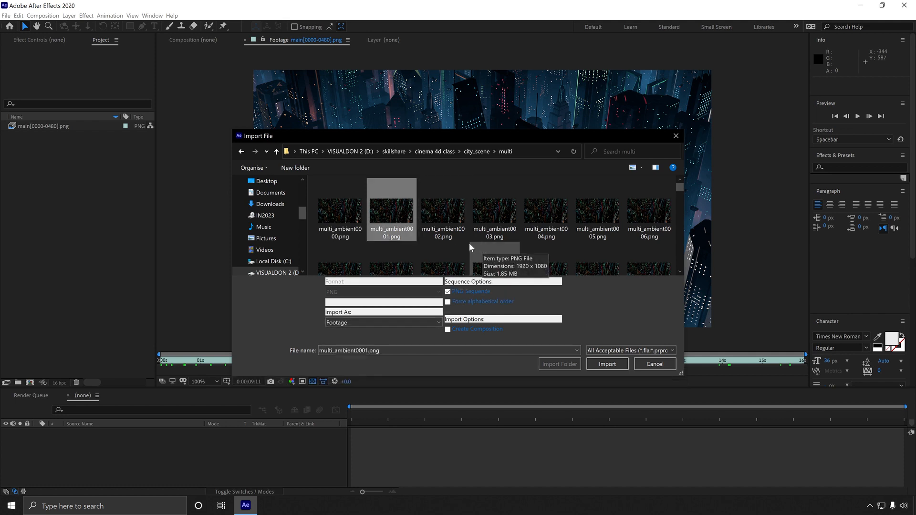
scroll(427, 242, down, 1)
right_click(427, 245)
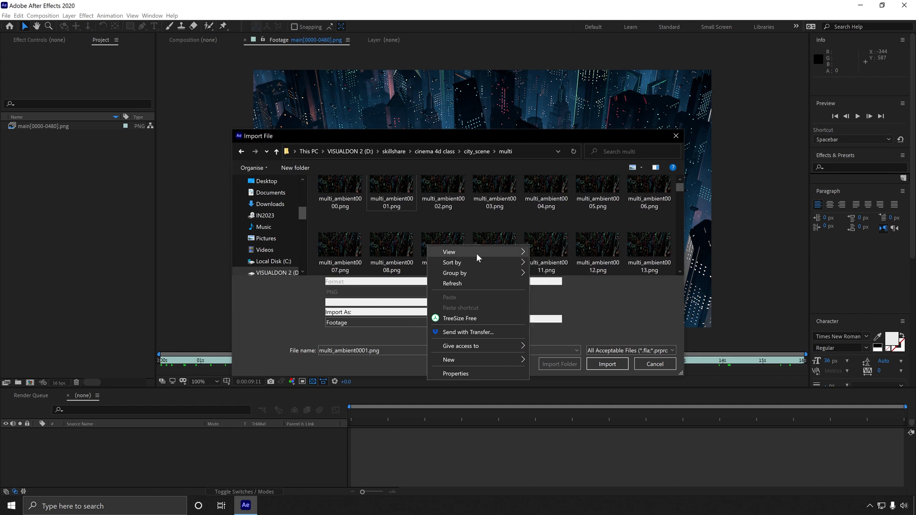
mouse_move(476, 252)
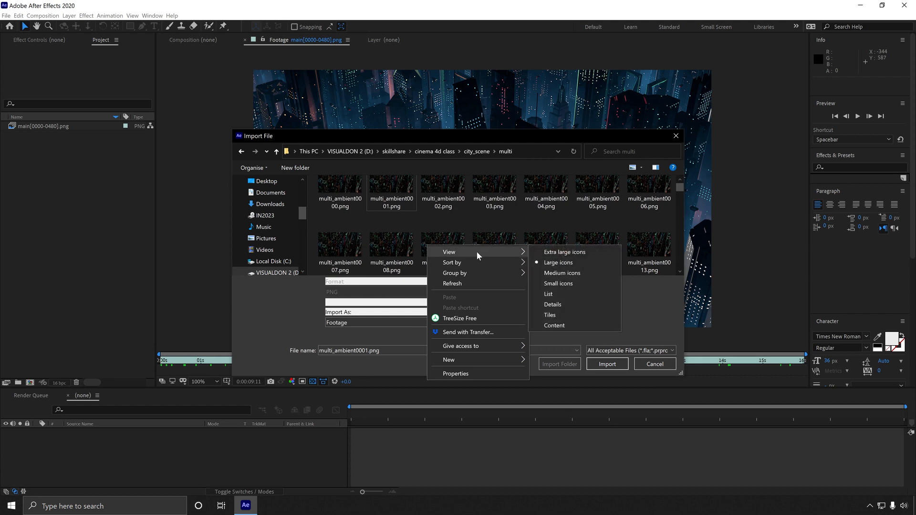
click(569, 295)
mouse_move(322, 272)
mouse_down()
mouse_move(619, 264)
mouse_move(315, 268)
mouse_up()
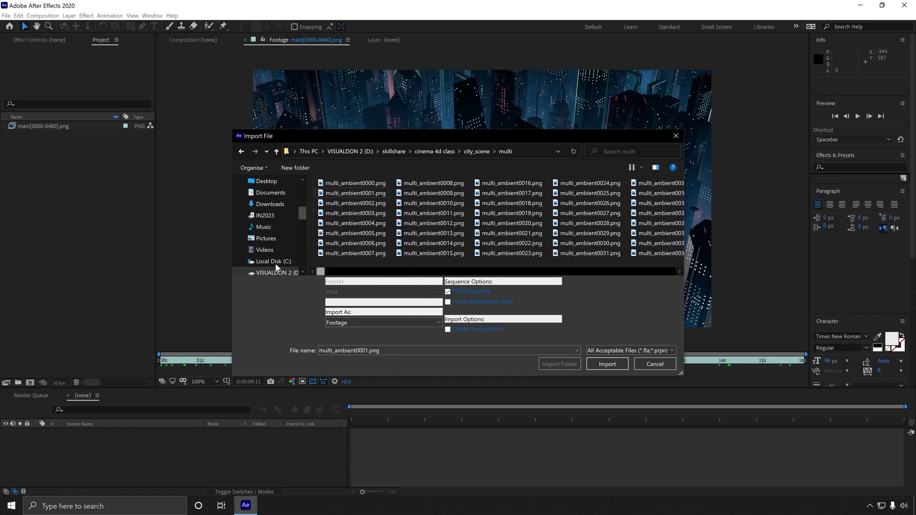
Try importing only the multi_ambient frames as a PNG sequence, and undo that import
click(350, 223)
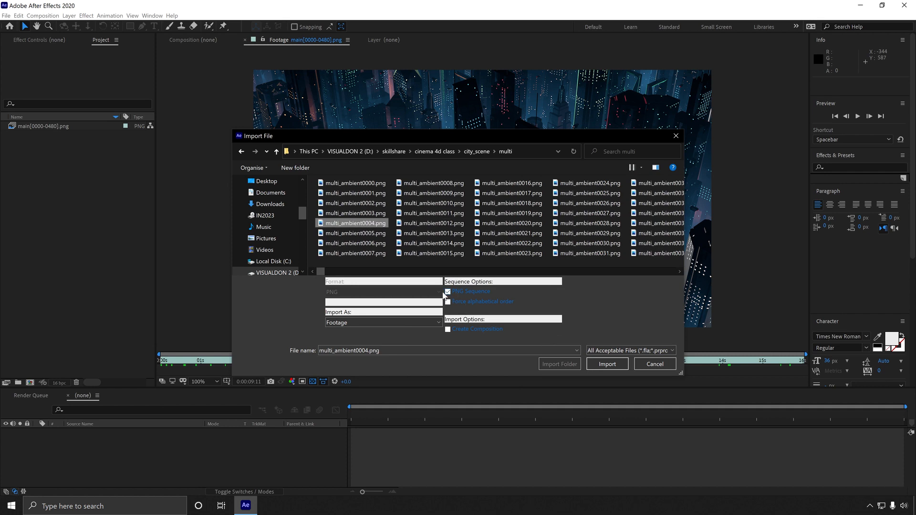
click(607, 364)
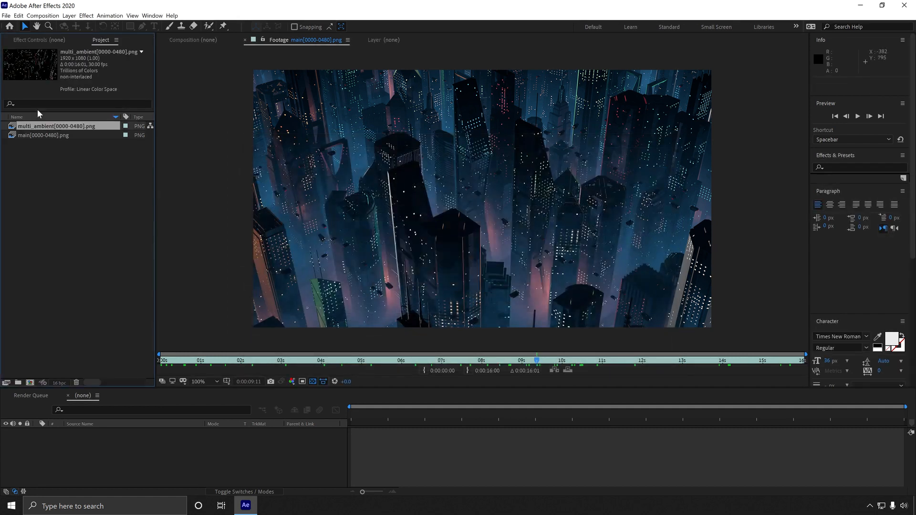
key(ctrl+z)
Import all the files in the multi folder at once as multiple sequences
key(ctrl+i)
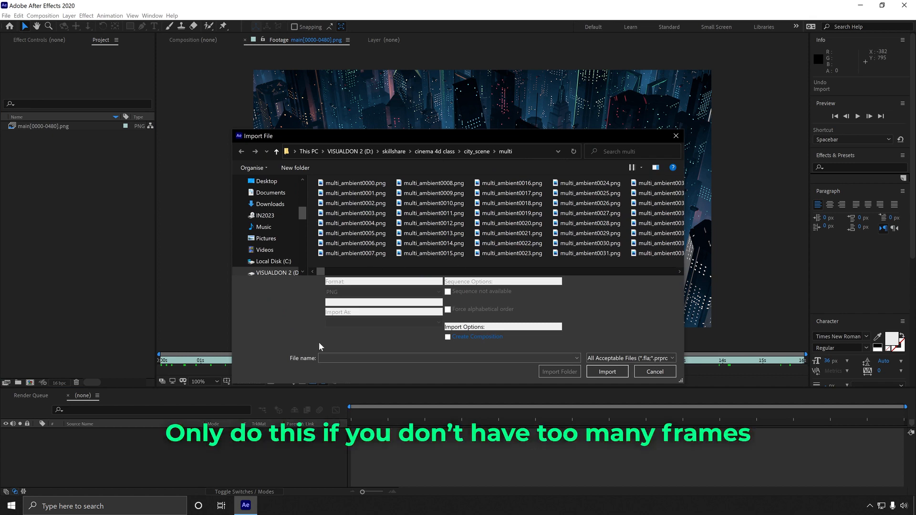
key(ctrl+a)
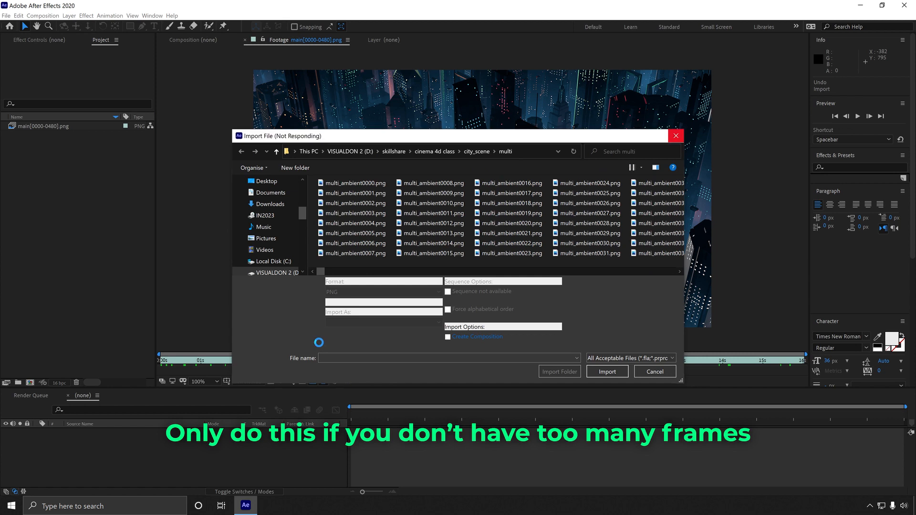
drag(320, 271, 526, 278)
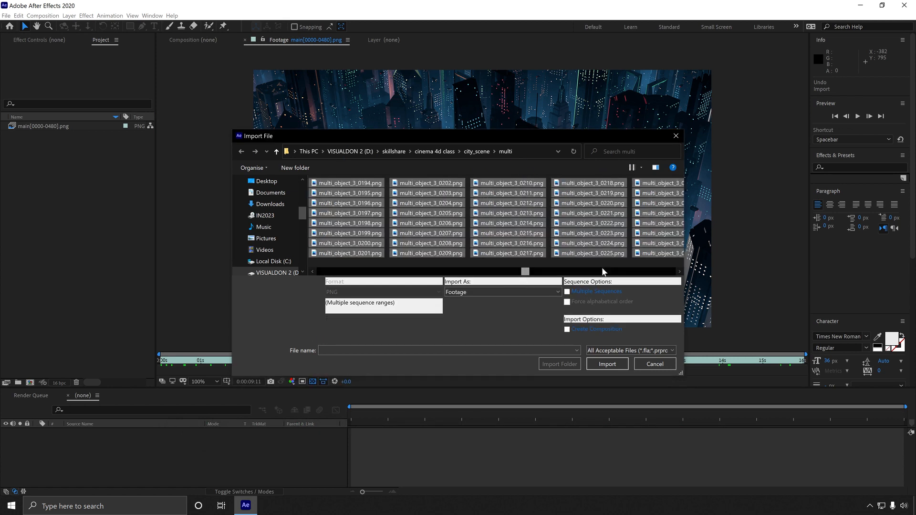
click(567, 292)
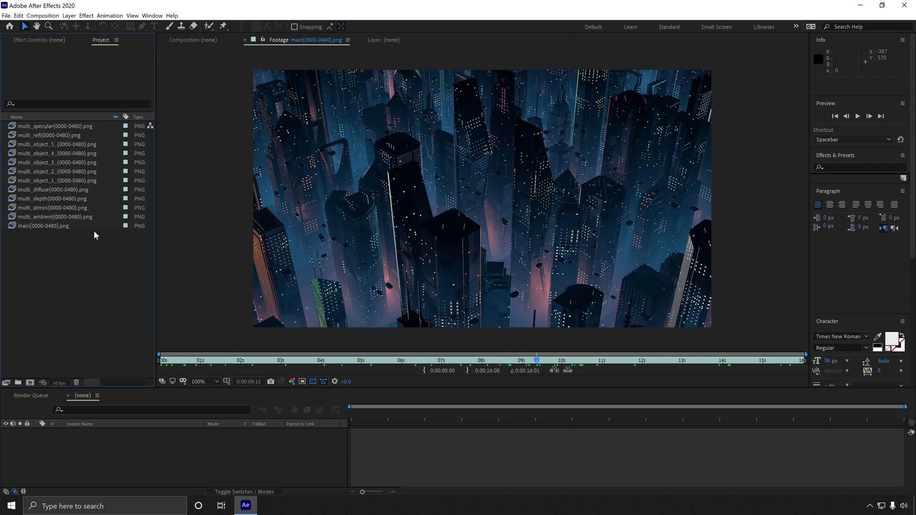
click(60, 215)
click(52, 125)
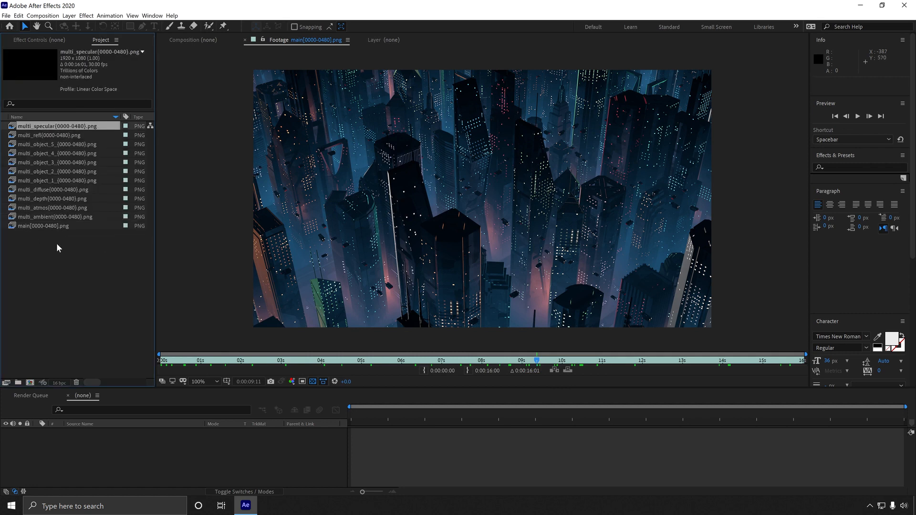
click(53, 226)
click(15, 254)
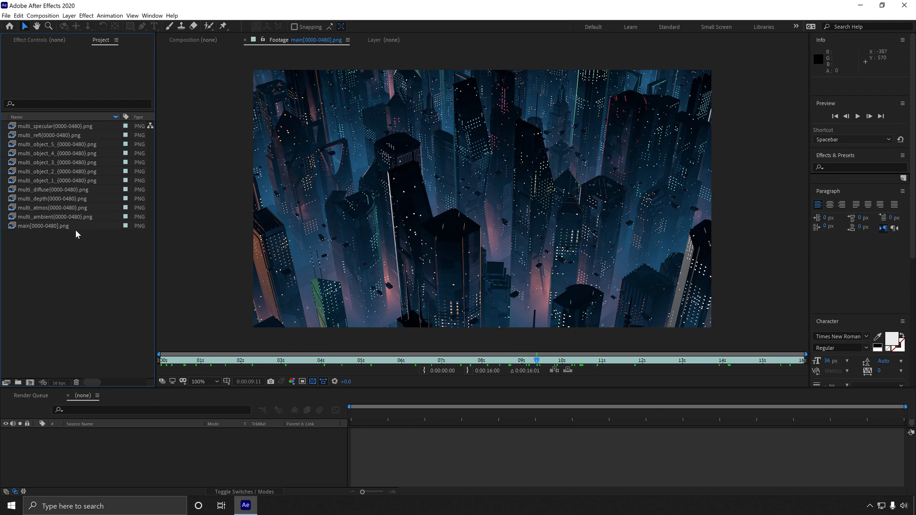
Interpret the main[0000-0480].png sequence at an assumed frame rate of 24 frames per second
right_click(38, 227)
mouse_move(77, 289)
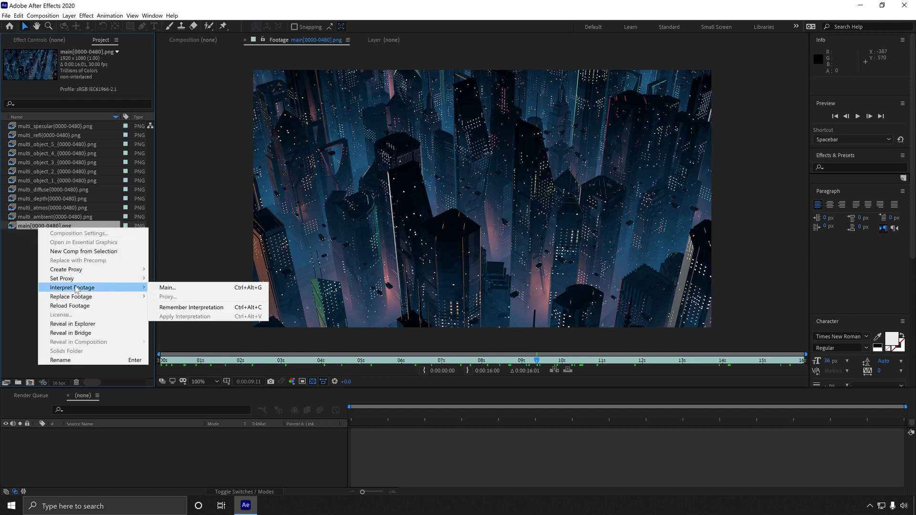
click(167, 288)
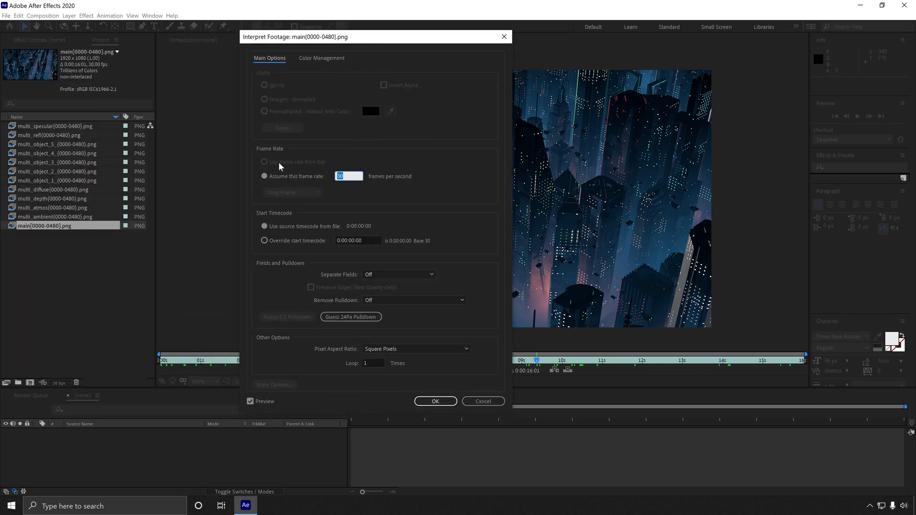
text(24)
double_click(352, 176)
click(443, 403)
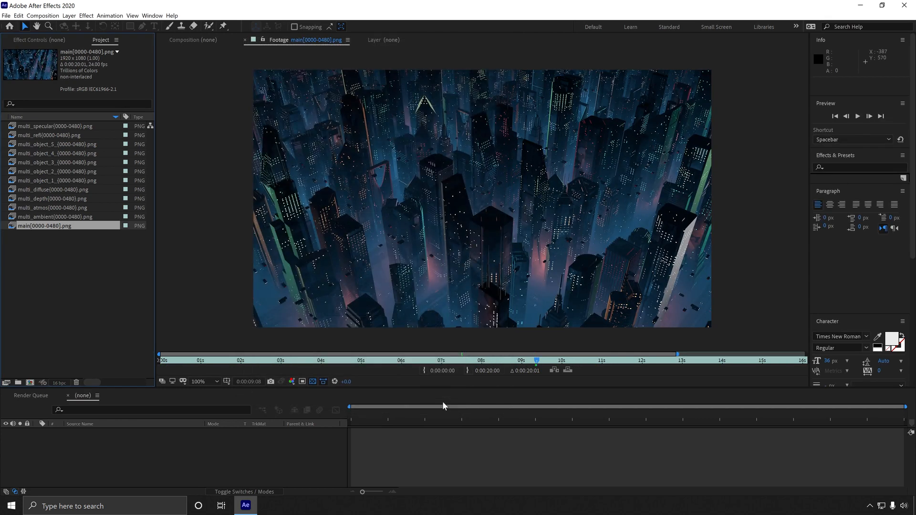
Remember the main sequence's footage interpretation and apply it to all the multi pass sequences, from multi_ambient to multi_specular
right_click(53, 226)
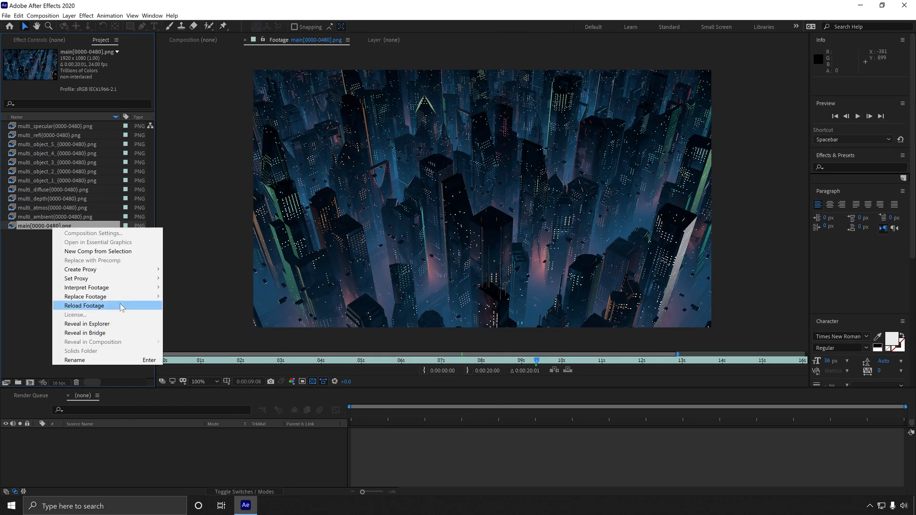
mouse_move(114, 287)
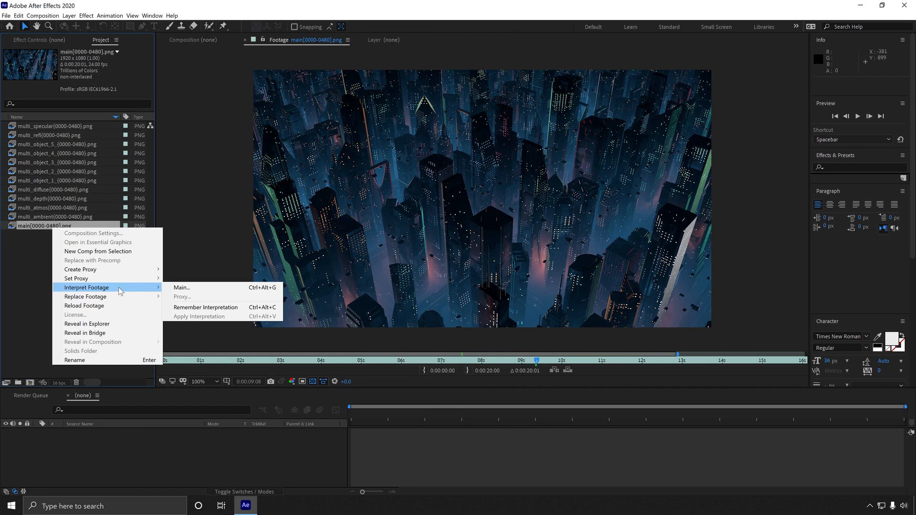
click(208, 308)
click(59, 212)
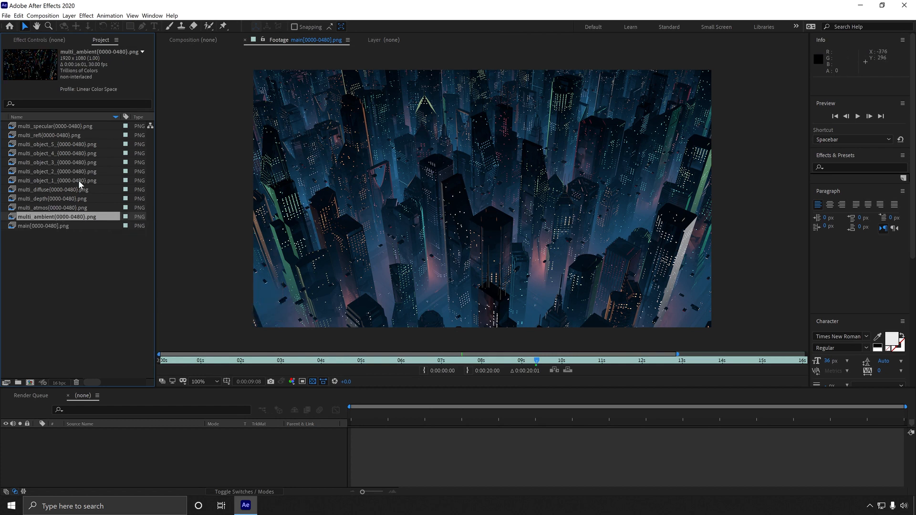
shift+click(66, 125)
right_click(71, 144)
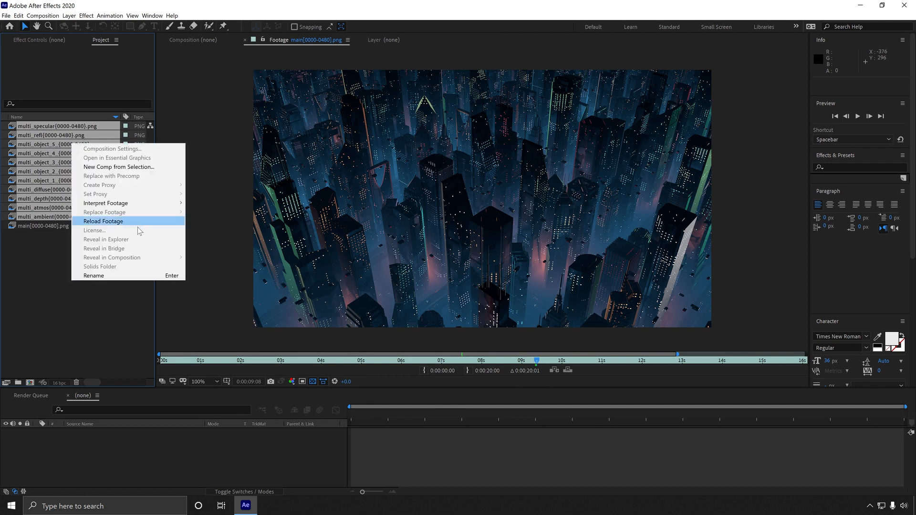
mouse_move(139, 204)
click(228, 232)
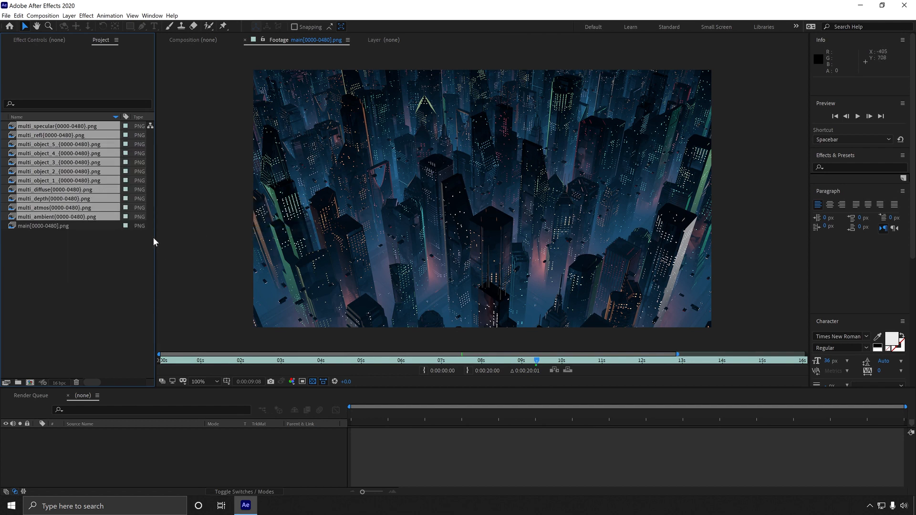
Widen the project area, create a composition from the main[0000-0480].png sequence, and move its playhead to 0:00:04:15
drag(155, 224, 202, 231)
click(14, 227)
drag(11, 228, 31, 384)
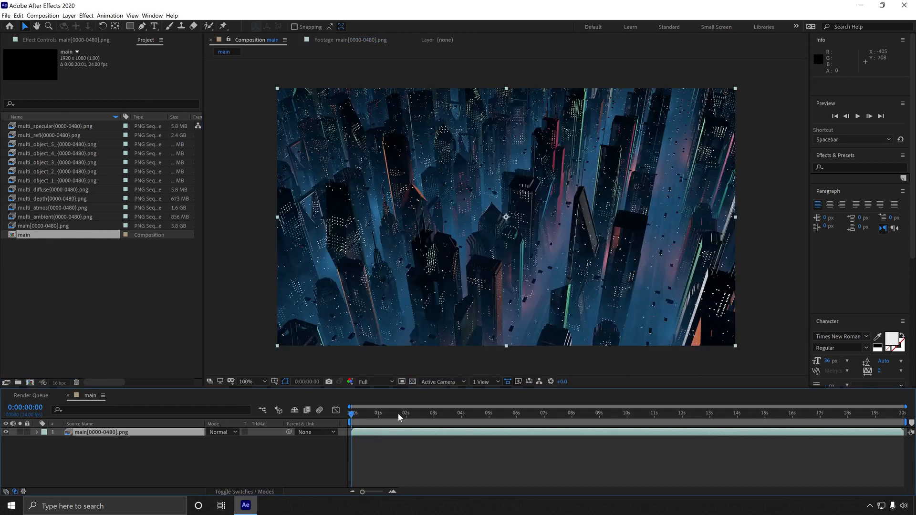
drag(397, 413, 478, 414)
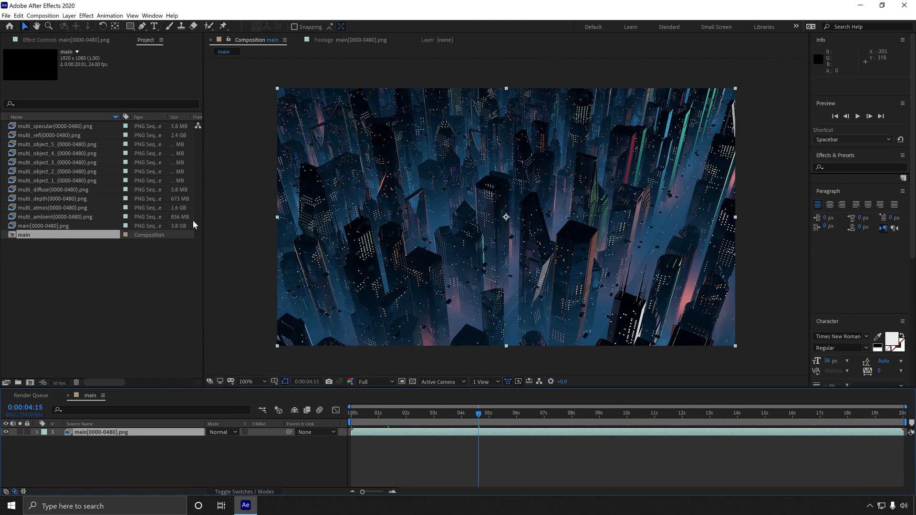
Look through the multi_ambient, multi_atmos, multi_depth and multi_diffuse passes among the project footage
click(55, 216)
click(60, 208)
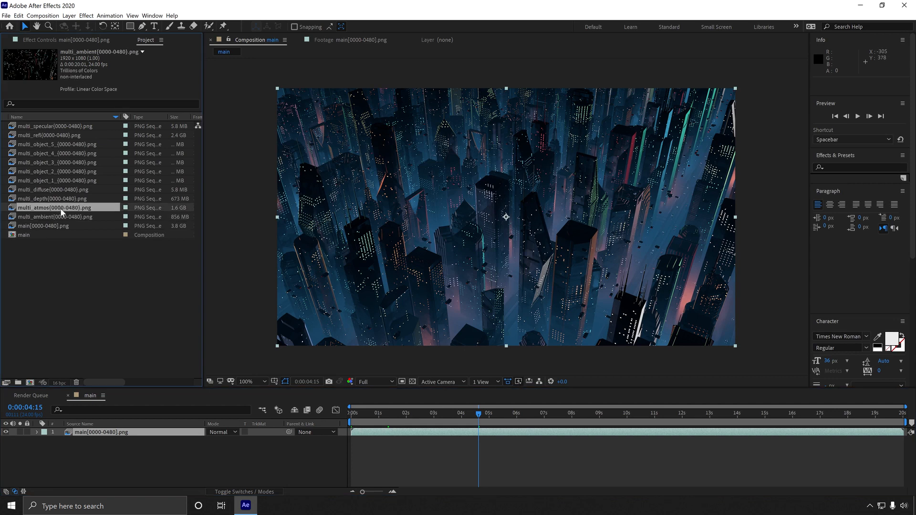
click(71, 198)
click(82, 190)
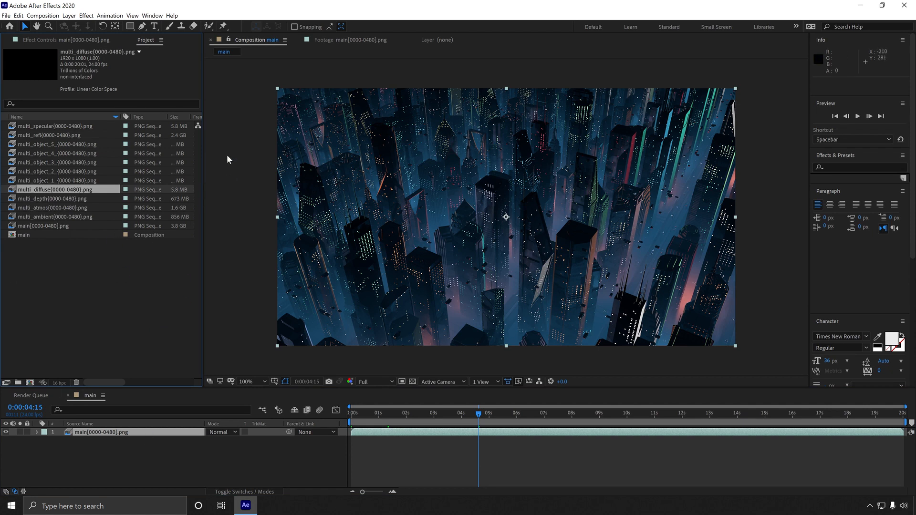
click(86, 214)
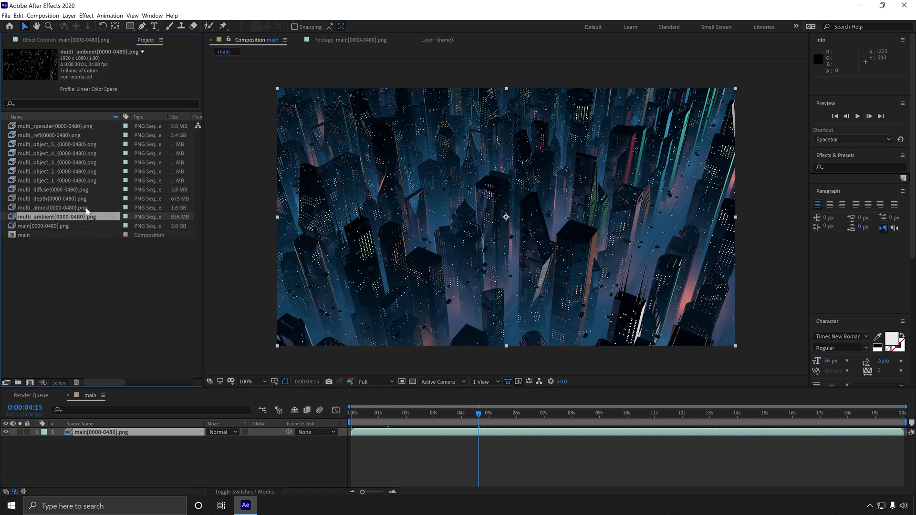
shift+click(84, 190)
click(82, 241)
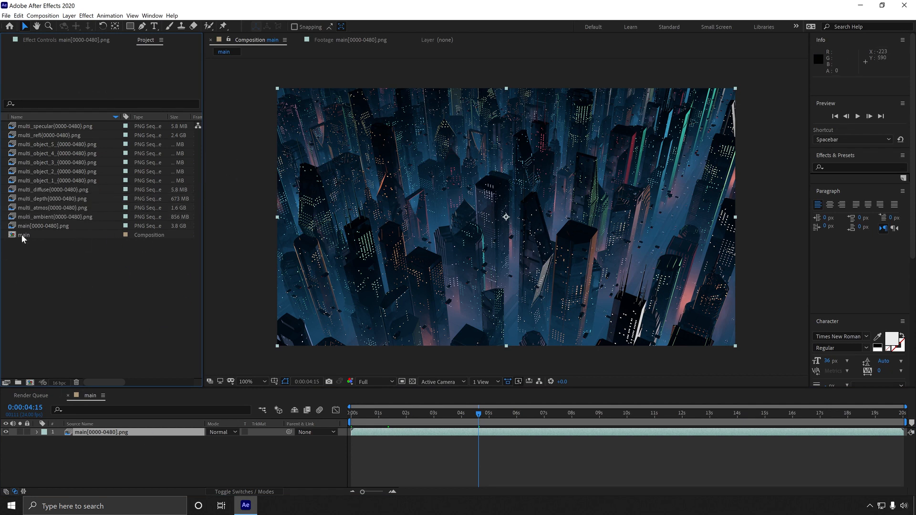
Add the multi_ambient sequence to the main composition as a layer above the main footage
click(43, 217)
drag(43, 216, 132, 431)
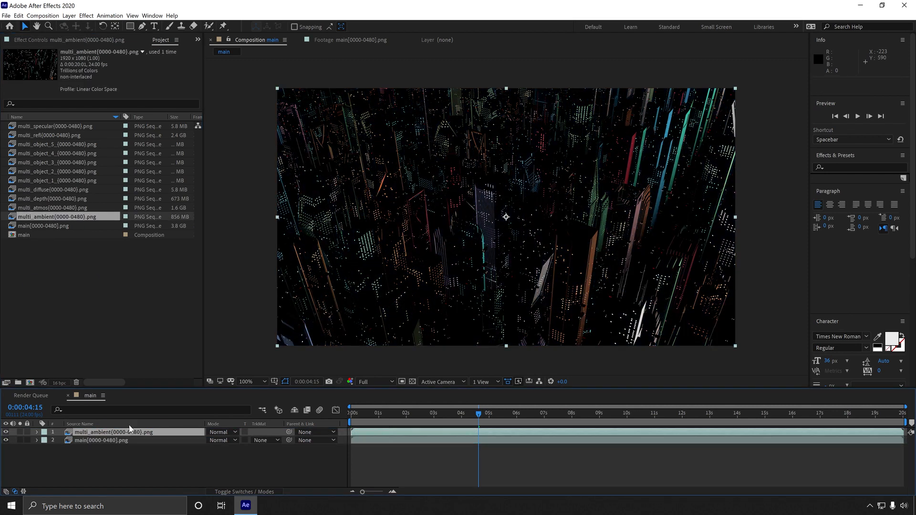
Add the multi_refl sequence to the main composition as the top layer, above multi_ambient
click(40, 208)
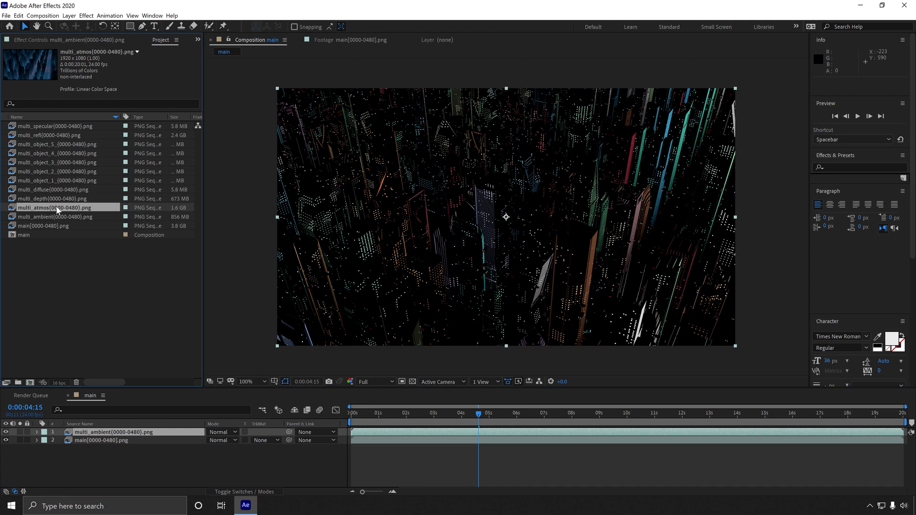
click(57, 190)
click(45, 135)
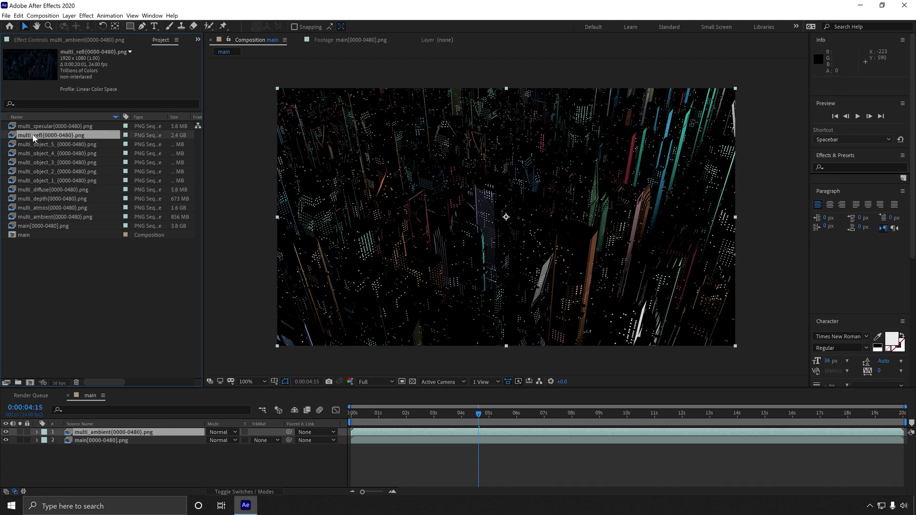
drag(33, 138, 116, 434)
Preview the multi_specular sequence in the footage viewer, and return to the main composition
click(14, 126)
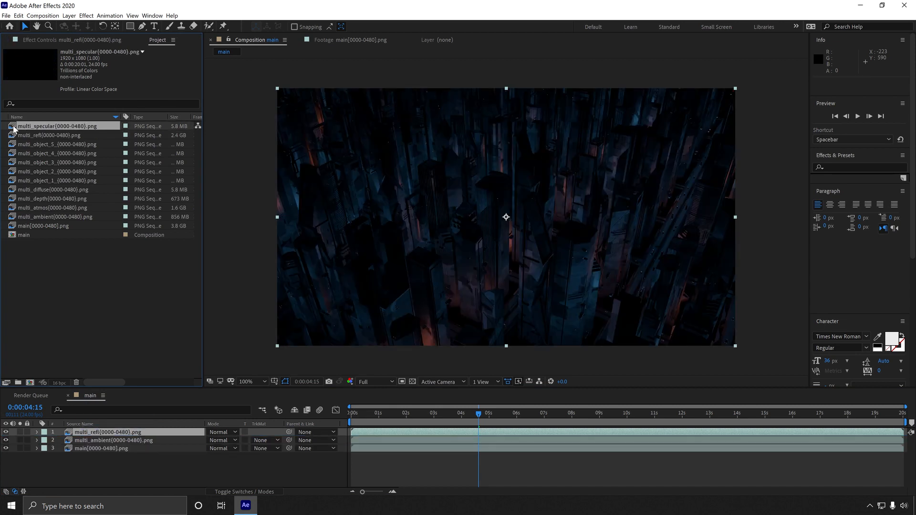
double_click(14, 127)
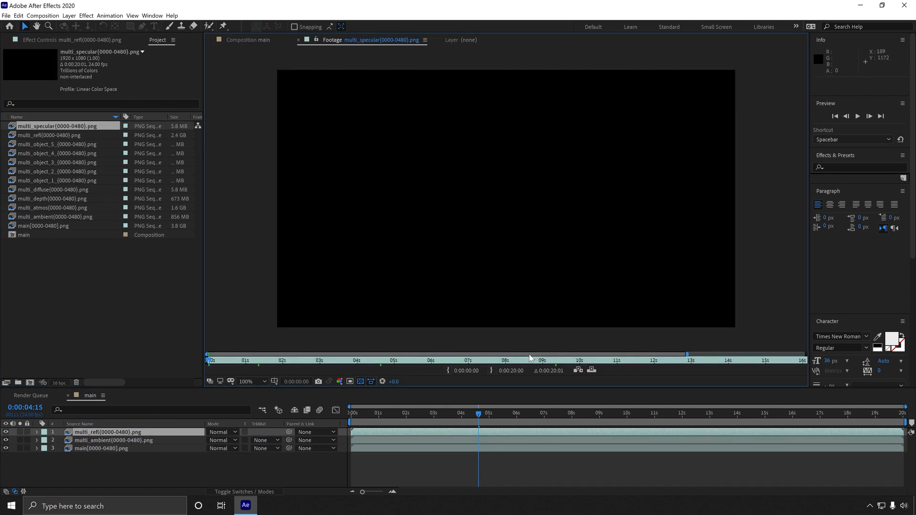
key(space)
click(87, 323)
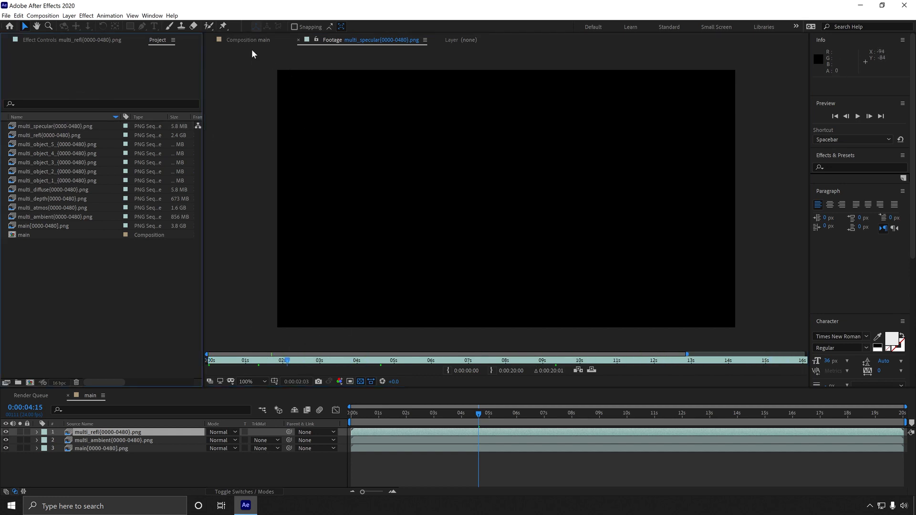
click(122, 443)
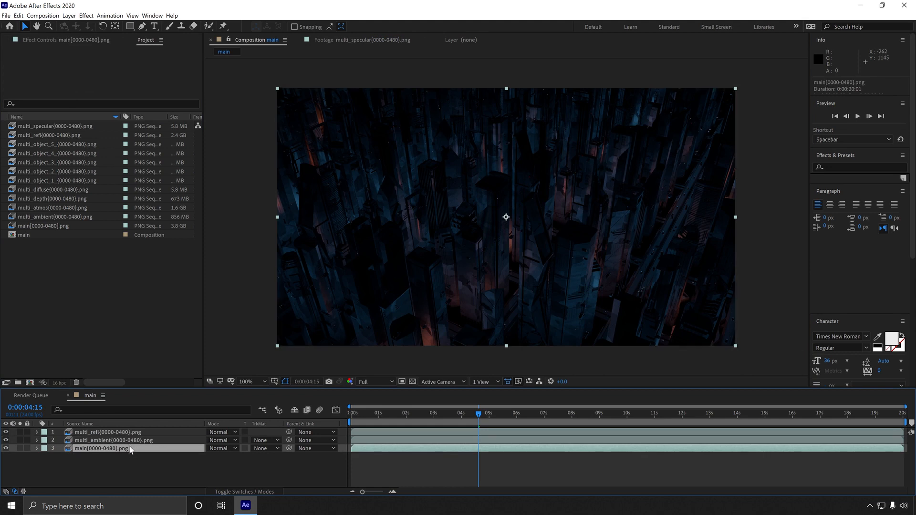
Try the Add blending mode on the multi_refl layer and toggle the timeline between its switches and modes columns
click(231, 432)
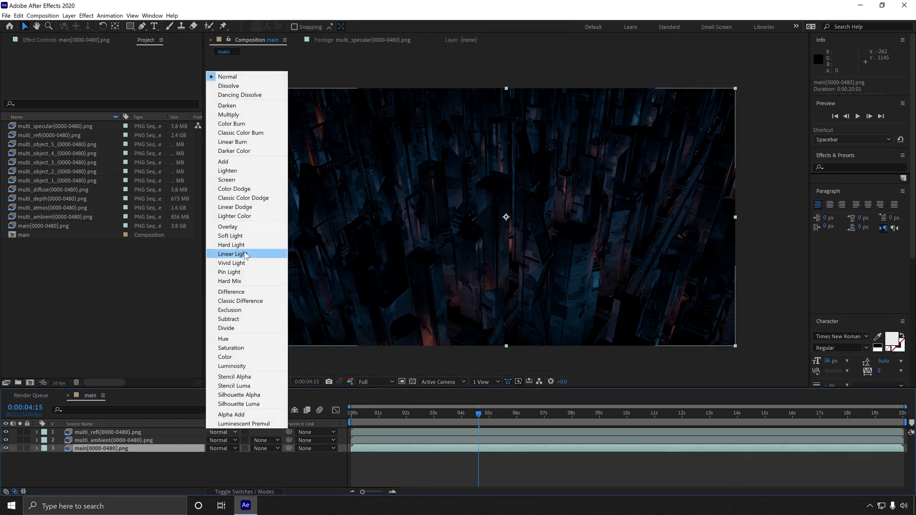
click(134, 432)
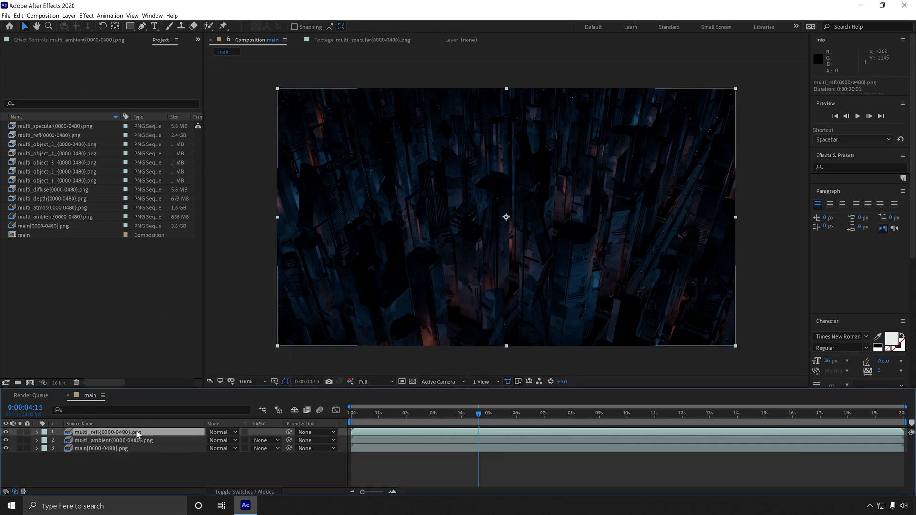
click(222, 432)
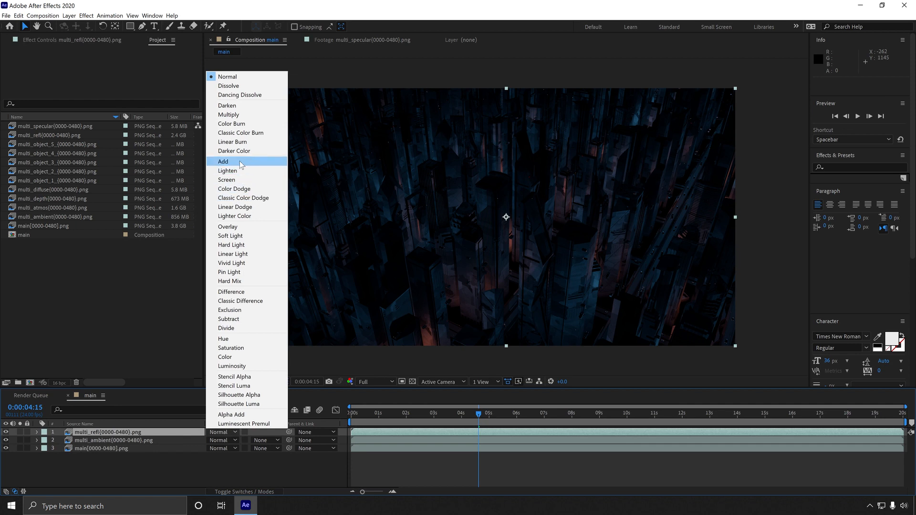
click(241, 165)
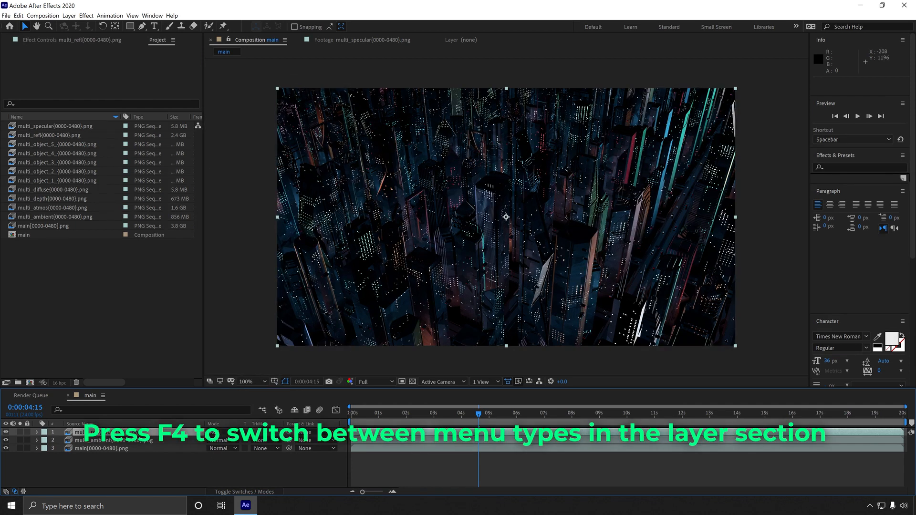
key(F4)
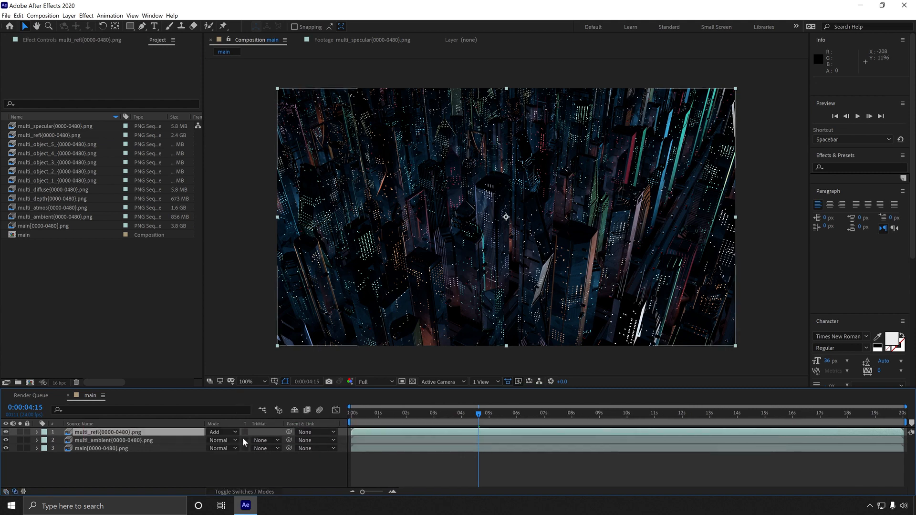
key(F4)
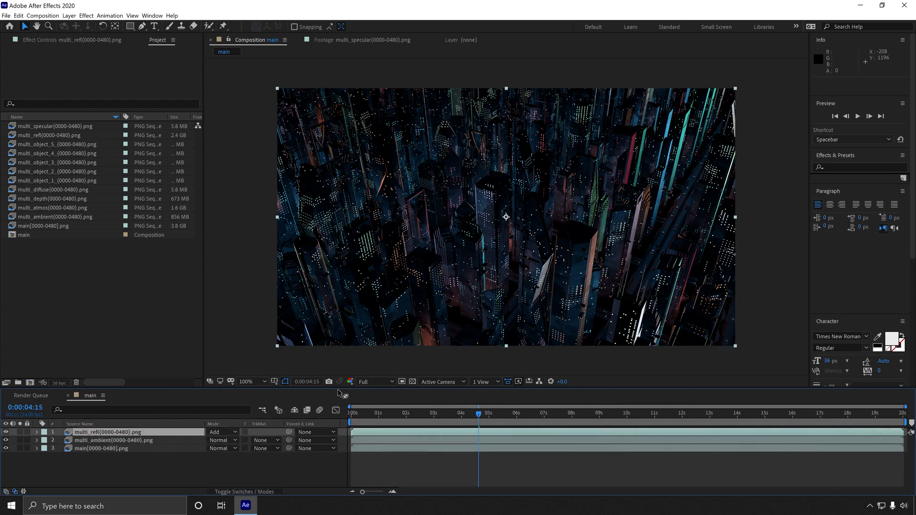
Compare the composite with the multi_refl layer hidden and shown
click(6, 432)
click(5, 432)
click(6, 432)
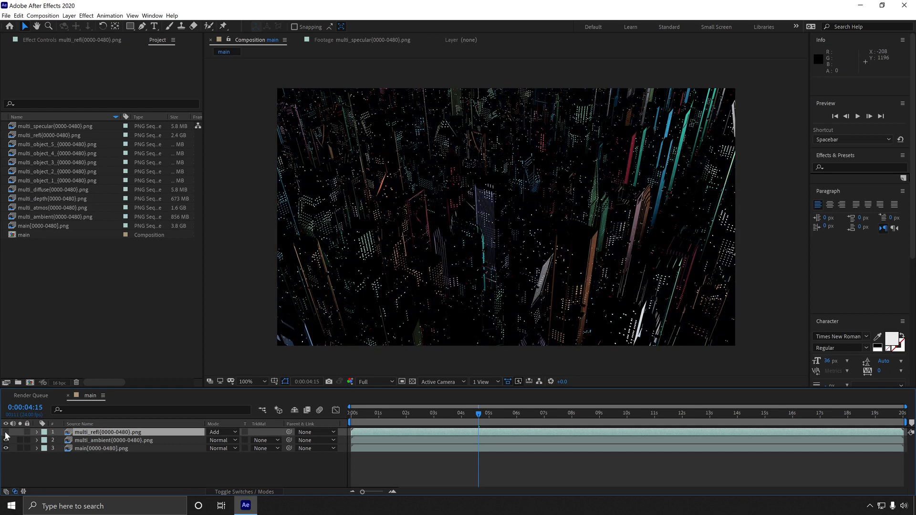
click(5, 432)
Set the multi_refl layer's blending mode to Screen
click(223, 432)
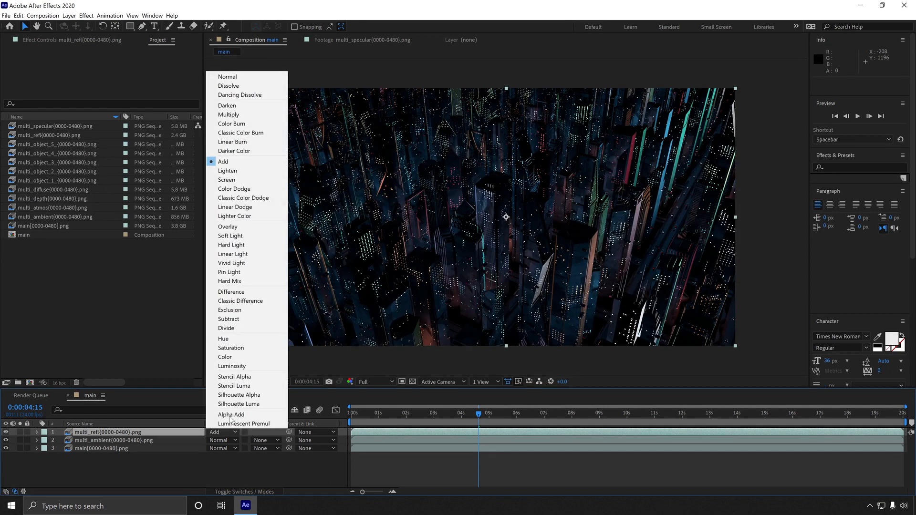
click(253, 180)
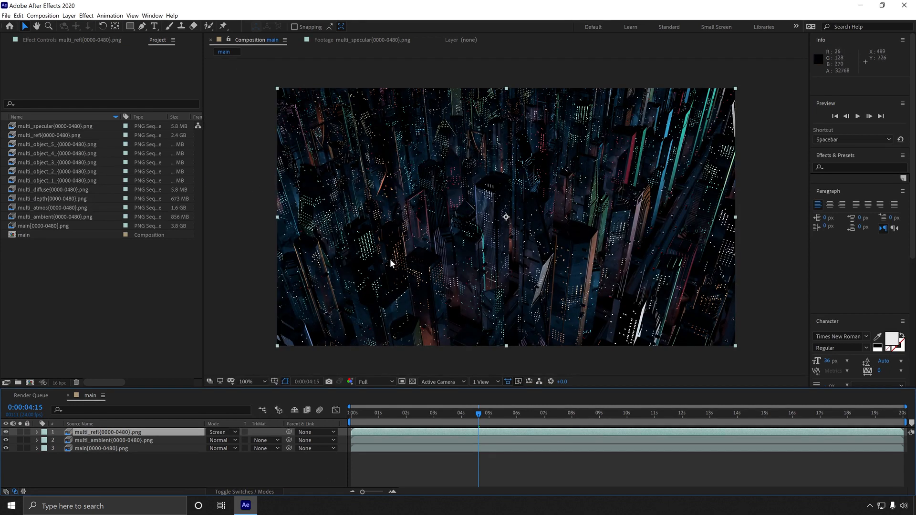
click(86, 135)
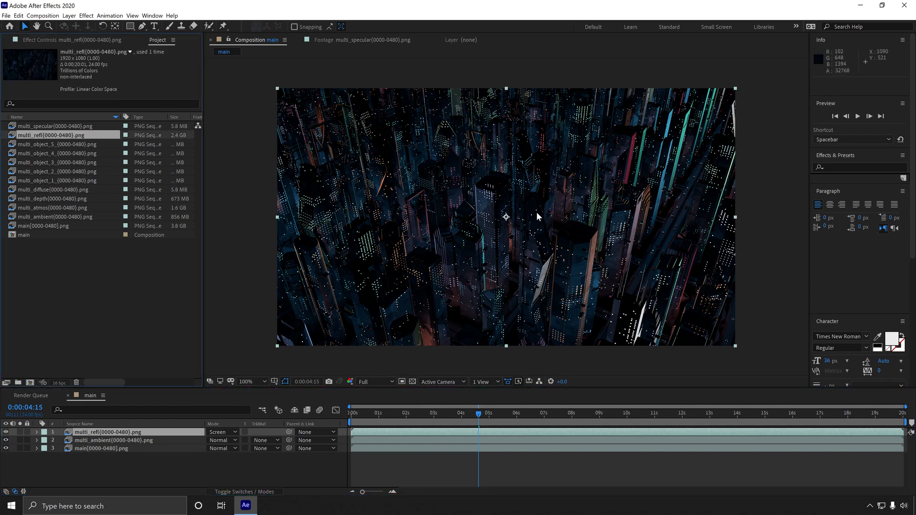
Add the multi_atmos sequence as the top layer of the composition and set its blending mode to Screen
drag(53, 207, 126, 433)
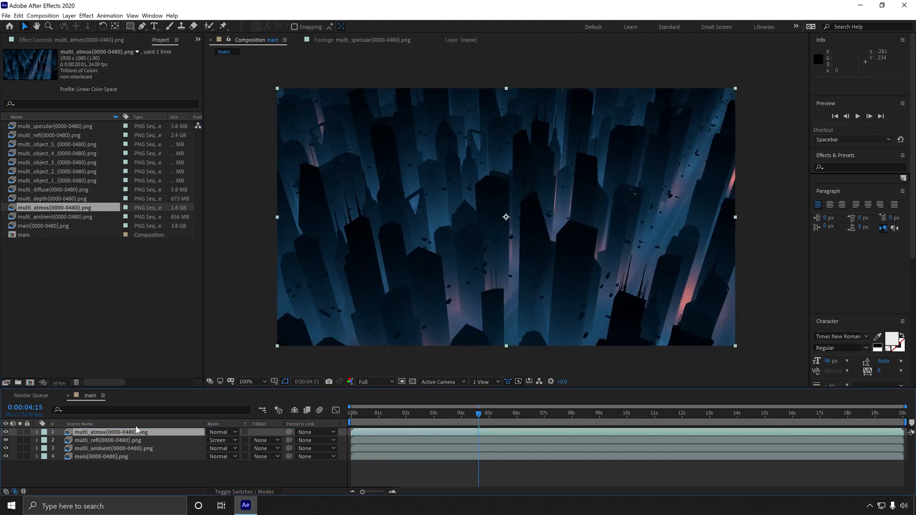
click(220, 432)
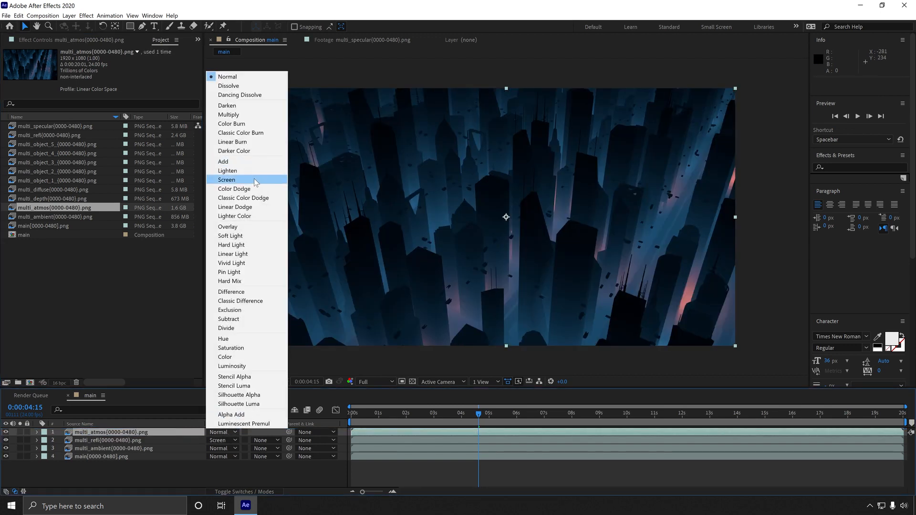
click(253, 180)
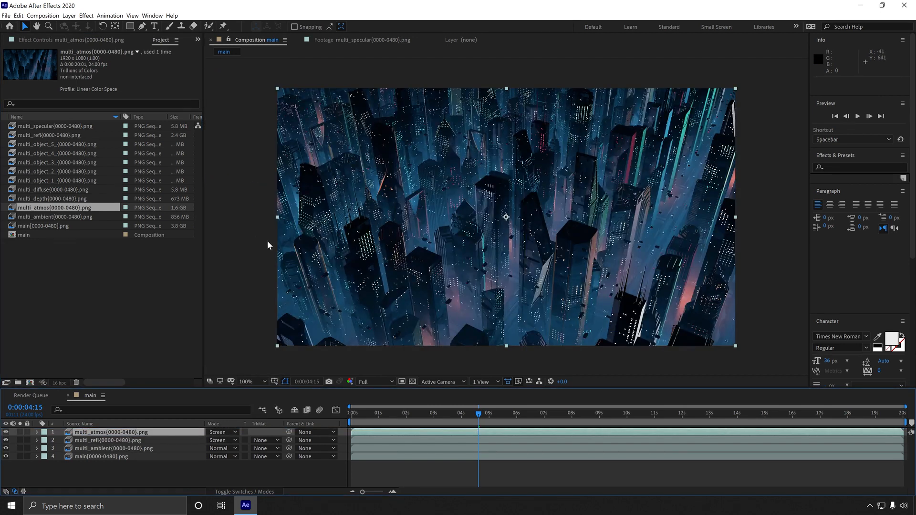
Try the Add blending mode on the multi_atmos layer
click(222, 432)
click(234, 162)
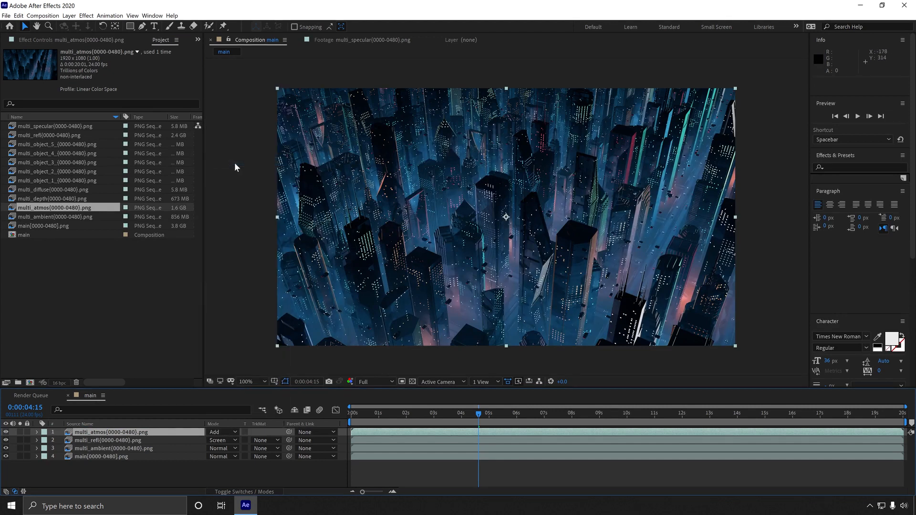
click(76, 237)
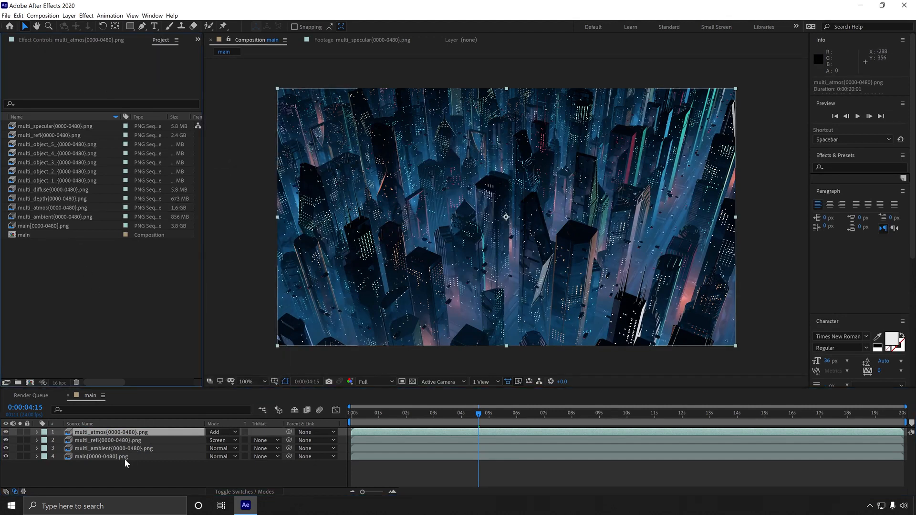
Move the main render layer to the top of the stack, compare it against the combined passes, and leave it hidden
drag(116, 457, 123, 429)
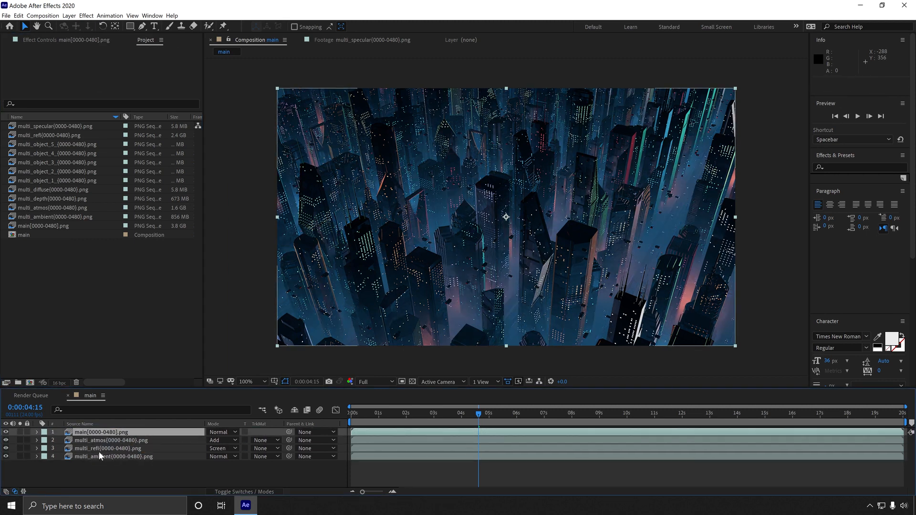
click(6, 432)
click(6, 432)
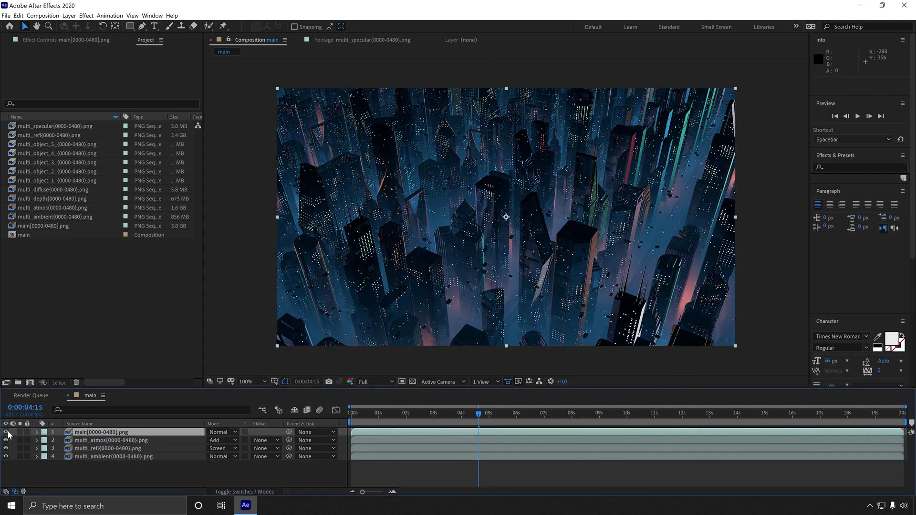
click(7, 432)
click(6, 433)
click(7, 432)
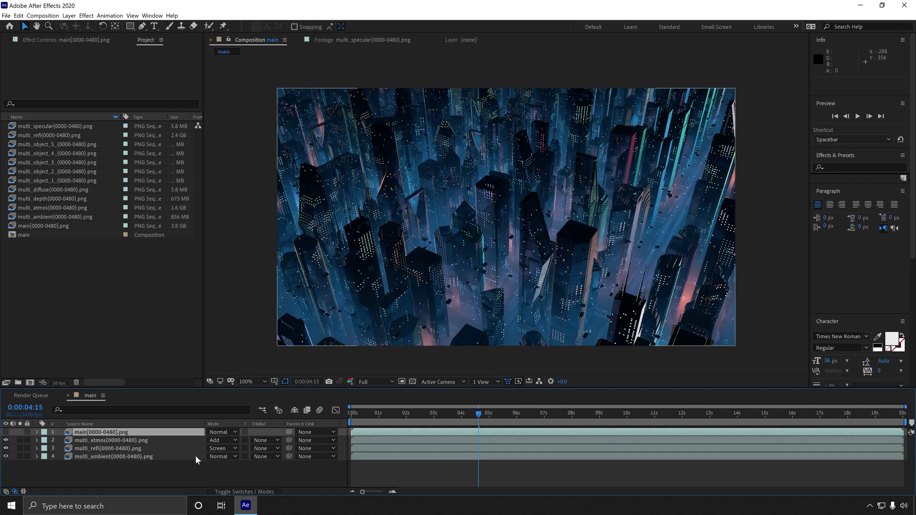
Set the multi_atmos layer's blending mode back to Screen
click(73, 439)
click(219, 440)
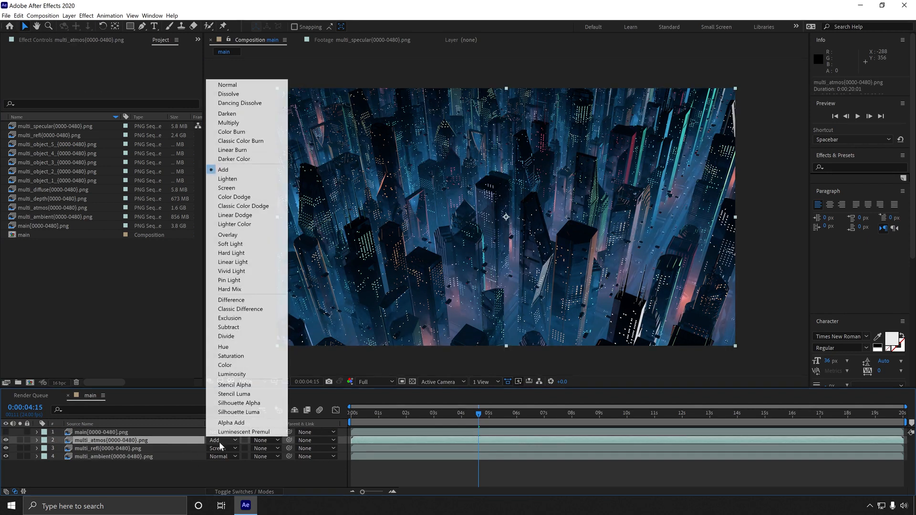
click(246, 187)
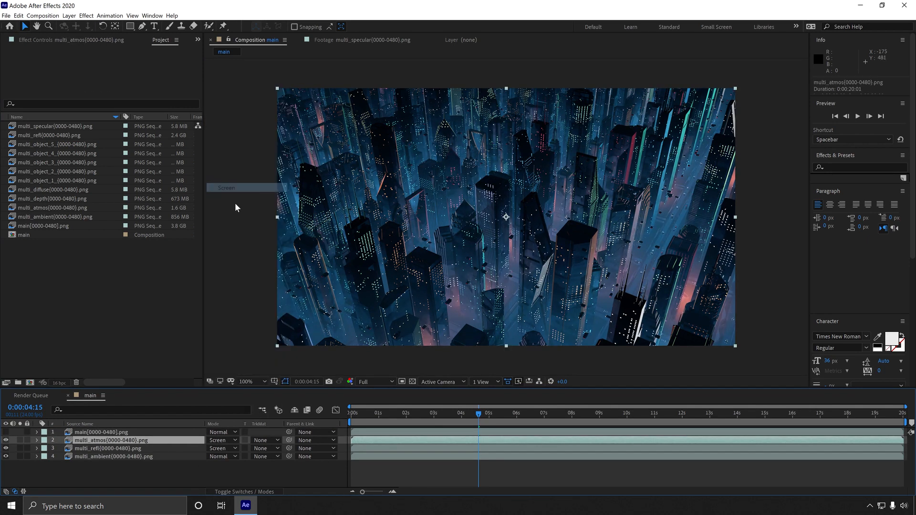
Toggle the main render layer's visibility to compare it with the Screen-blended passes, ending with it hidden
click(6, 433)
click(6, 433)
click(6, 433)
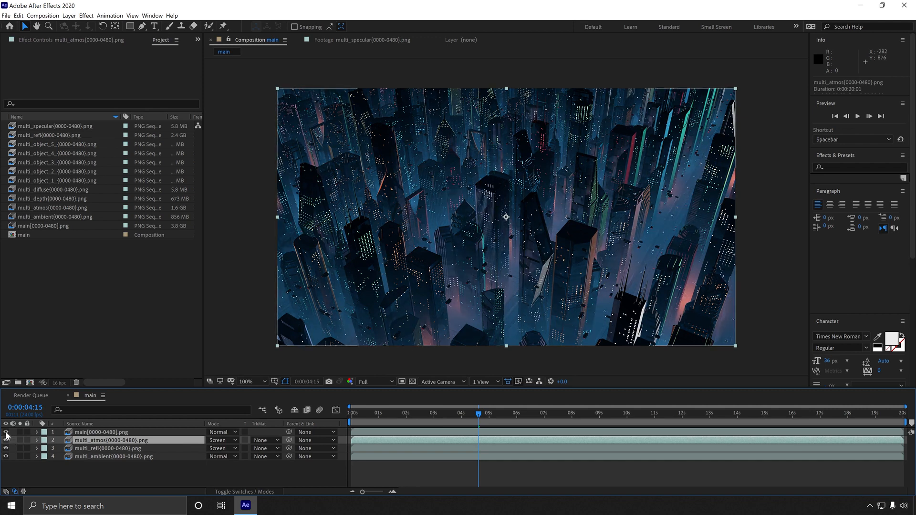
click(7, 433)
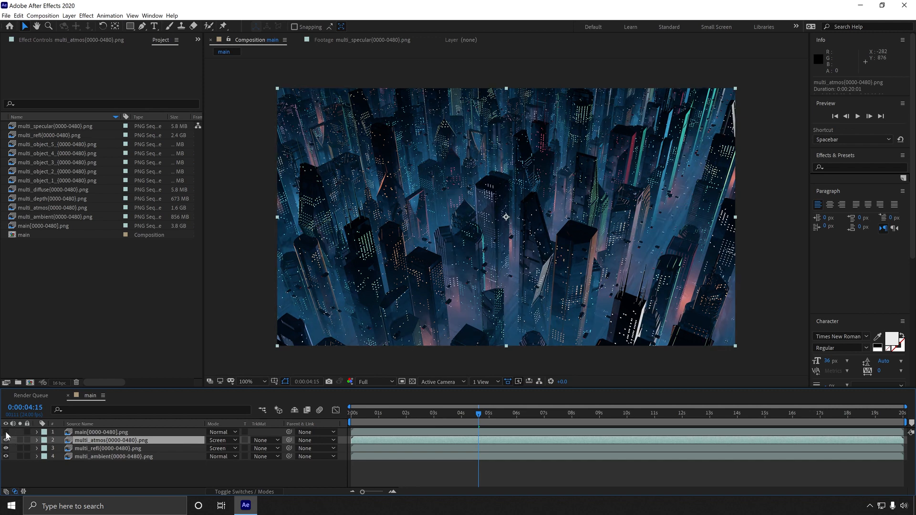
click(7, 432)
click(6, 433)
Move the hidden main render layer to the bottom of the stack and put the playhead at 0:00:08:22
click(112, 435)
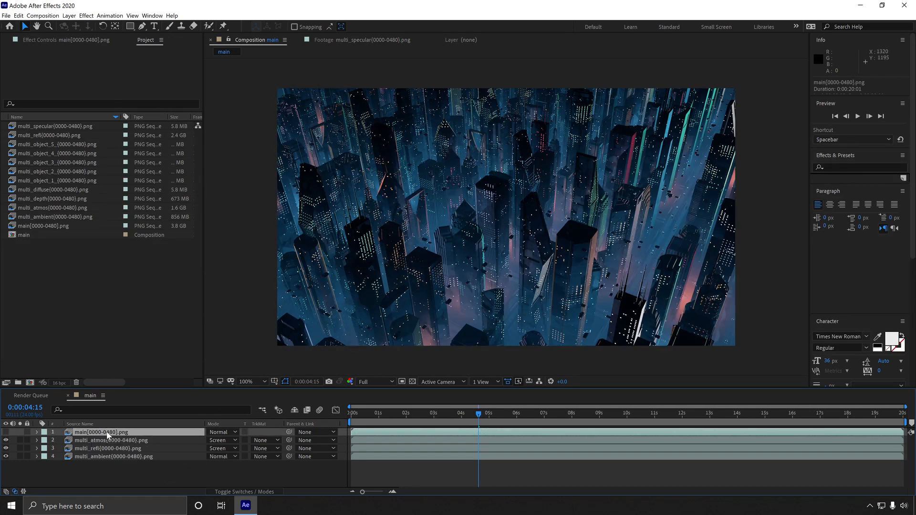
drag(106, 435, 104, 464)
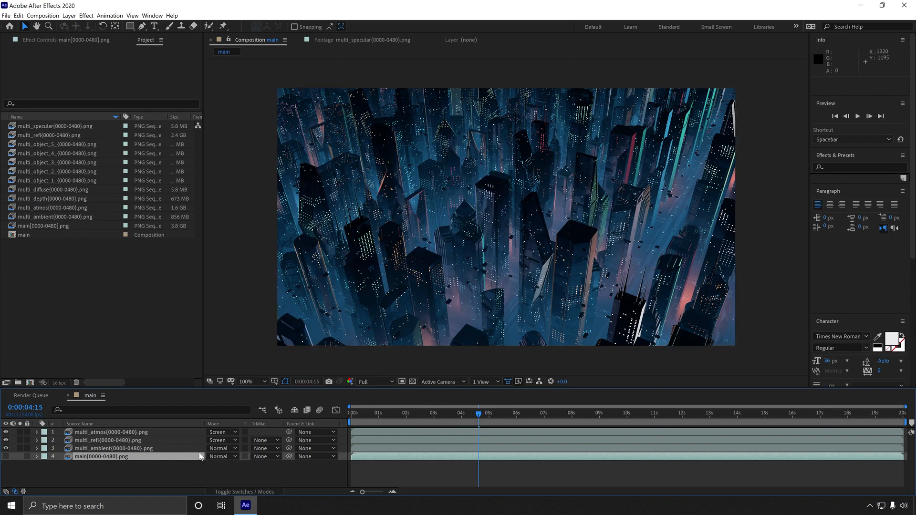
drag(592, 414, 597, 414)
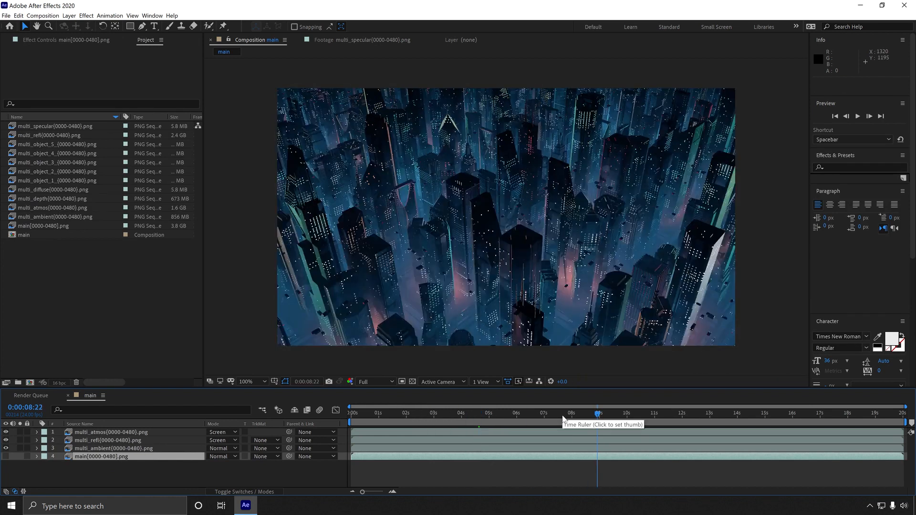
click(102, 459)
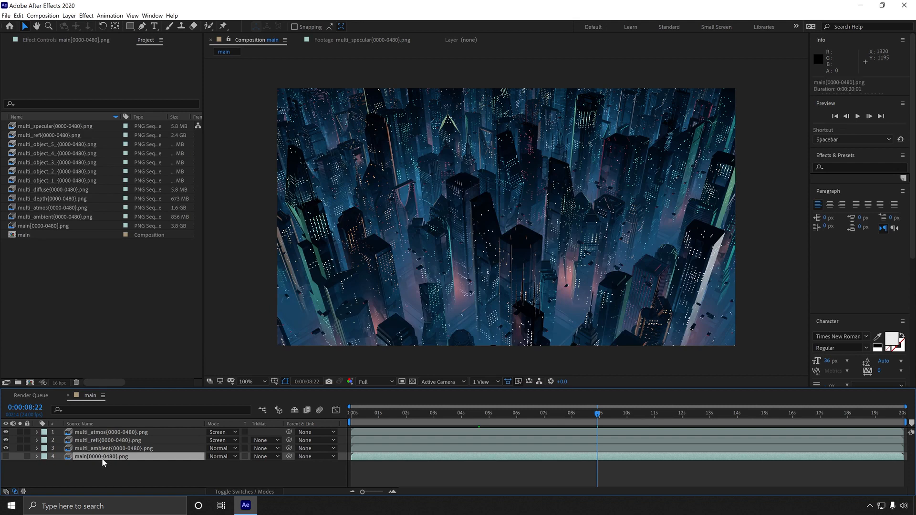
Save the project as "city comp" in the cinema 4d class folder
key(ctrl+s)
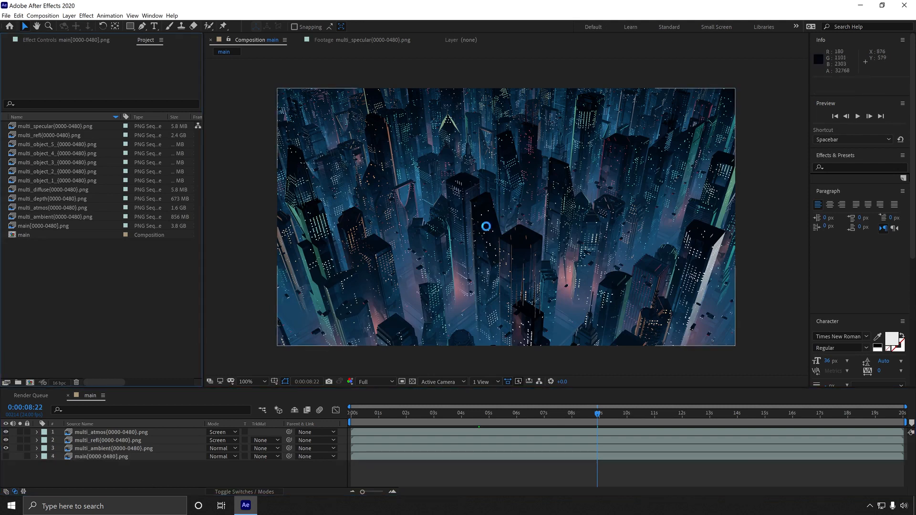
click(403, 153)
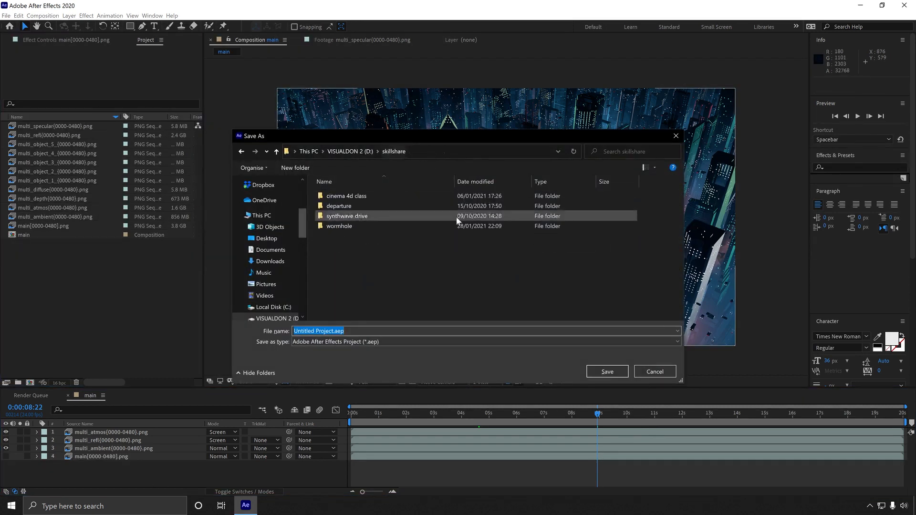
click(379, 197)
double_click(378, 198)
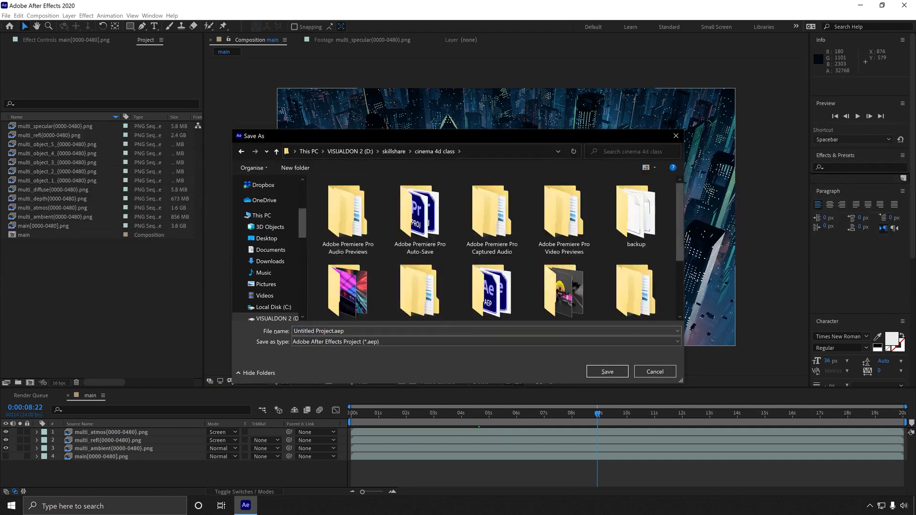
text(city)
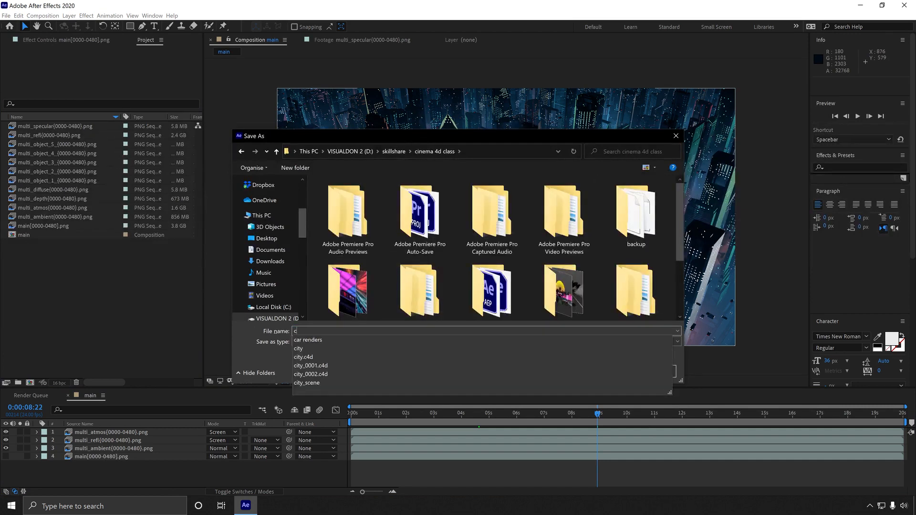
text( comp)
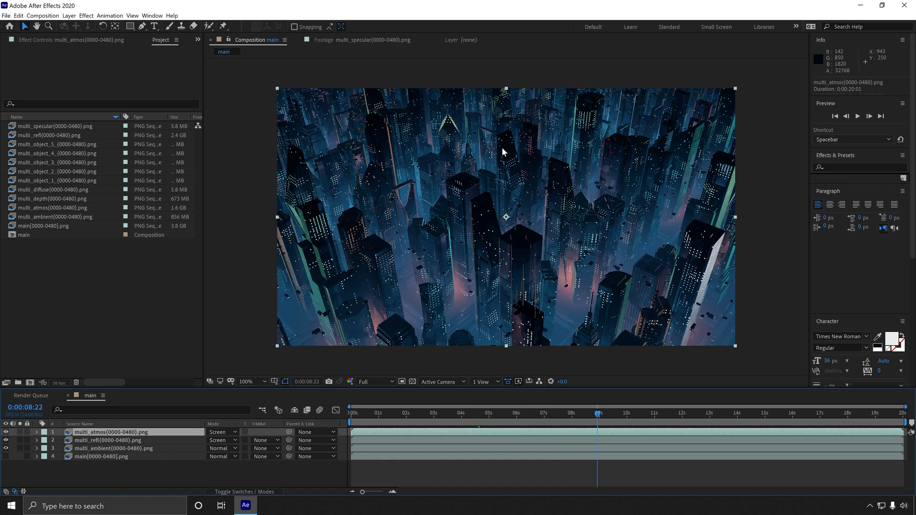
Turn off display color management and set the project's working space to Adobe RGB (1998)
click(351, 381)
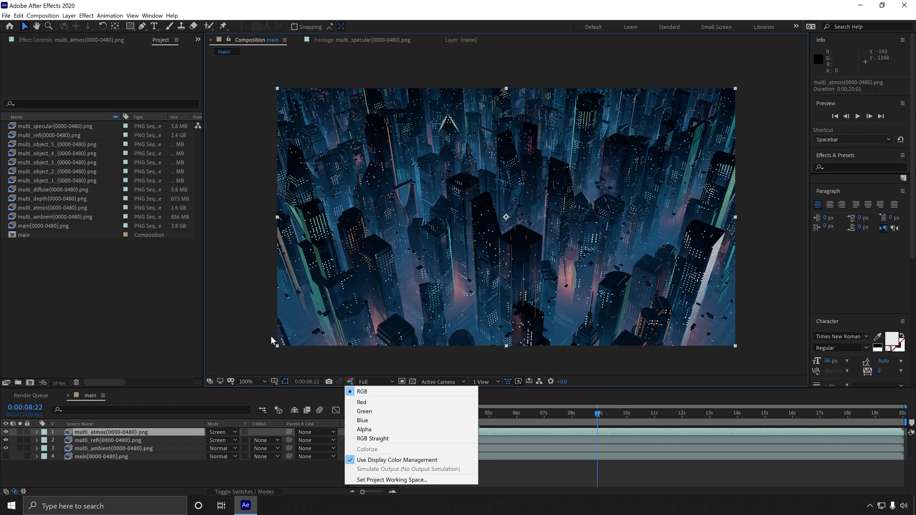
click(363, 460)
click(350, 381)
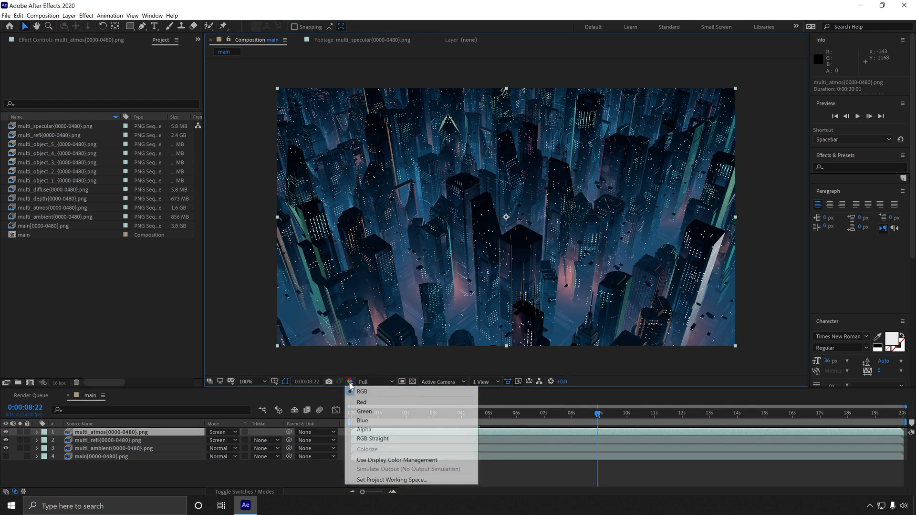
click(389, 480)
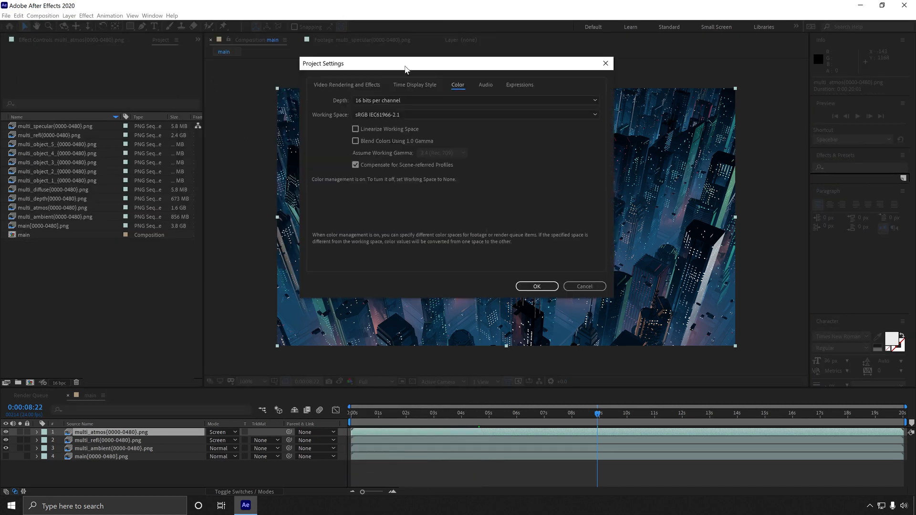
click(607, 101)
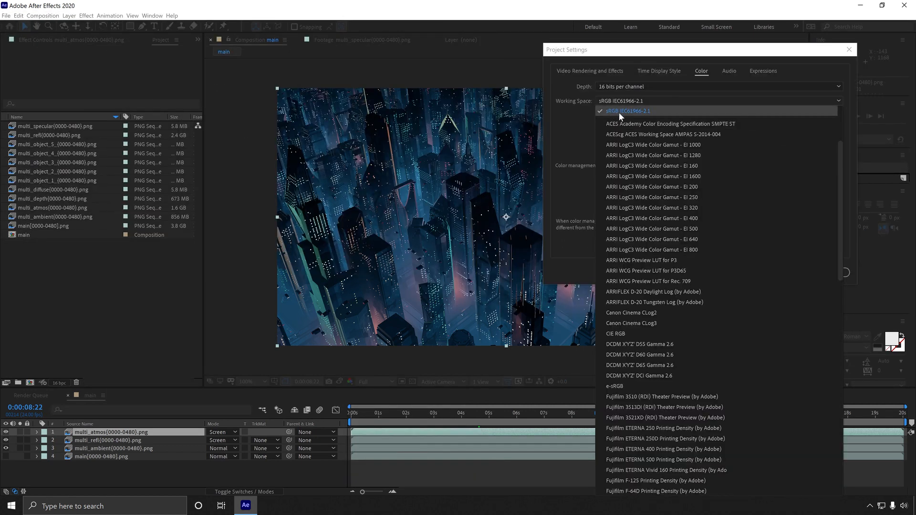
click(585, 128)
click(625, 103)
scroll(676, 309, down, 11)
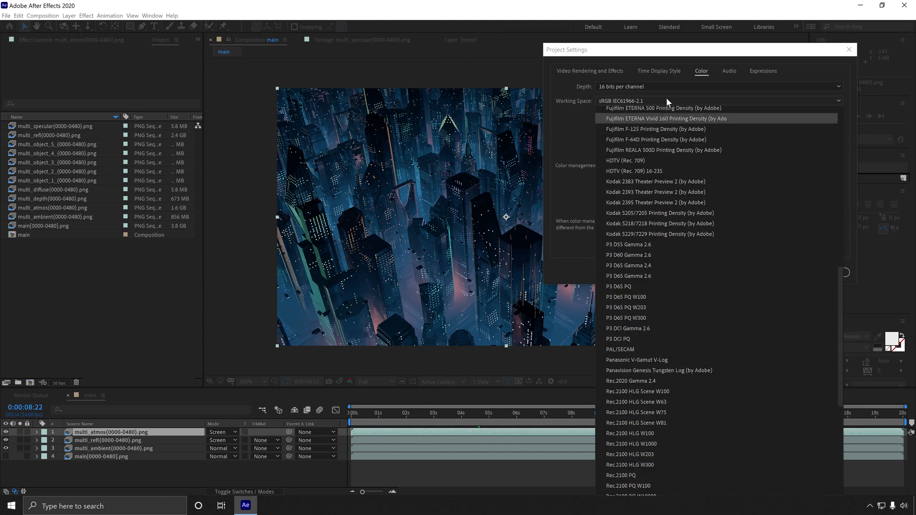
scroll(669, 420, down, 8)
scroll(669, 420, down, 1)
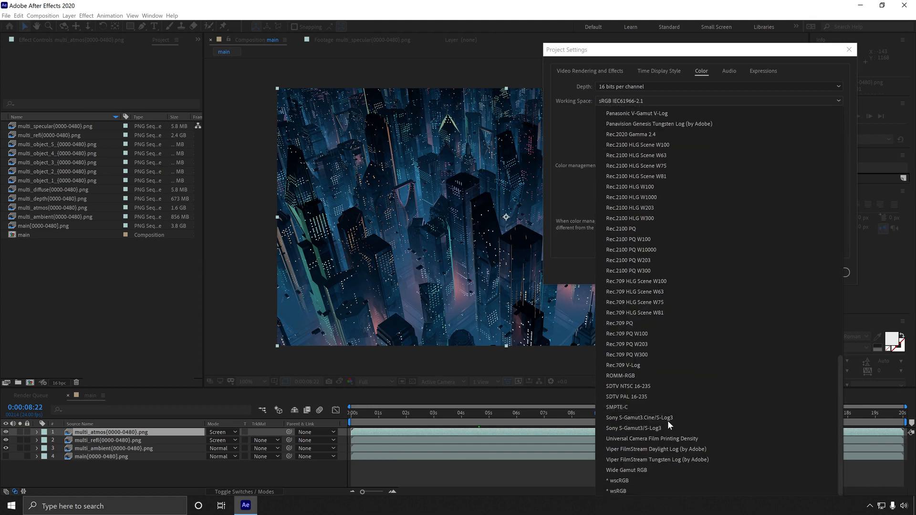
scroll(618, 337, up, 20)
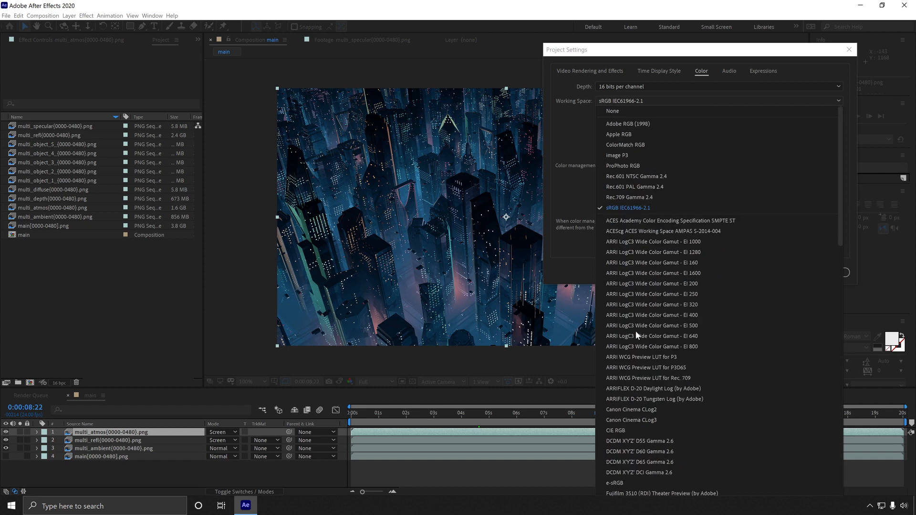
click(639, 125)
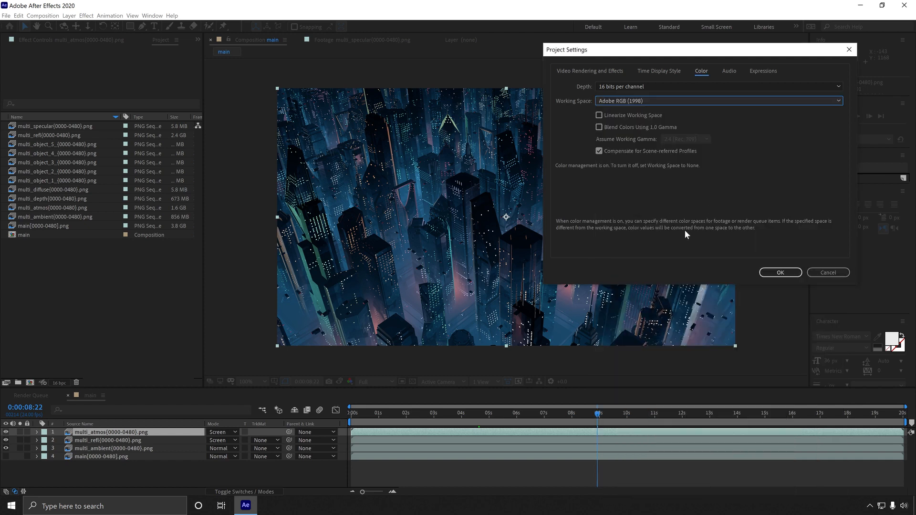
click(782, 273)
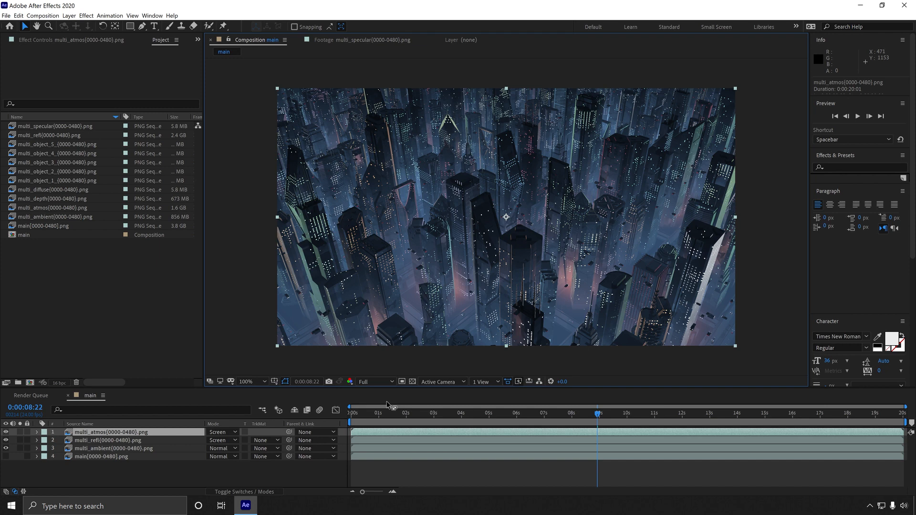
Turn display color management back on and set the project's working space to sRGB IEC61966-2.1
click(350, 383)
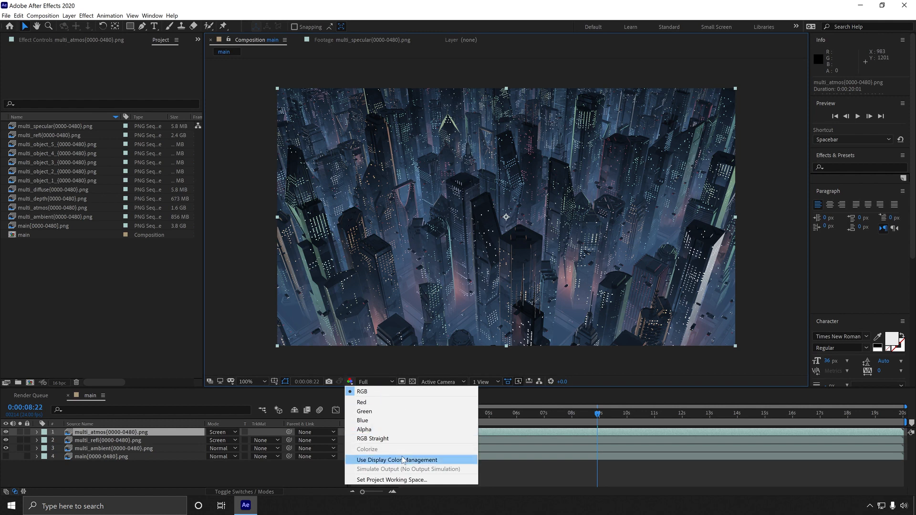
click(361, 461)
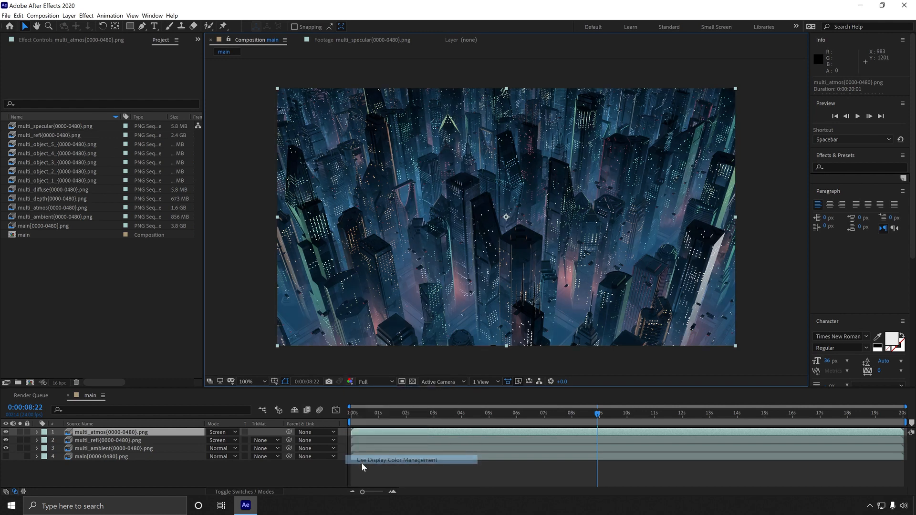
click(350, 381)
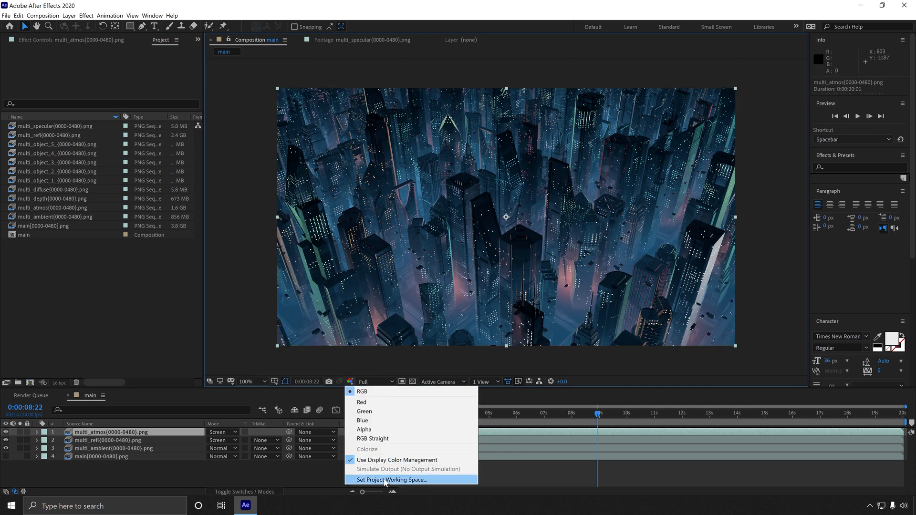
click(385, 480)
click(628, 101)
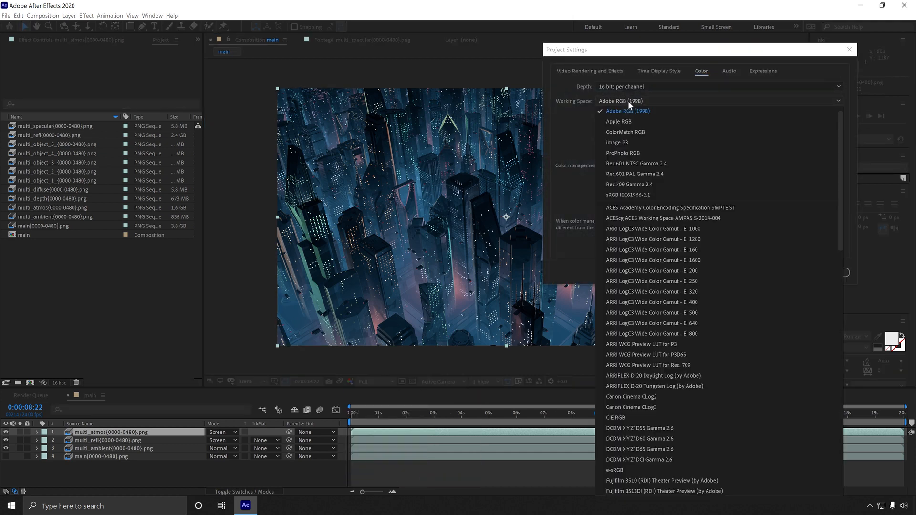
click(626, 194)
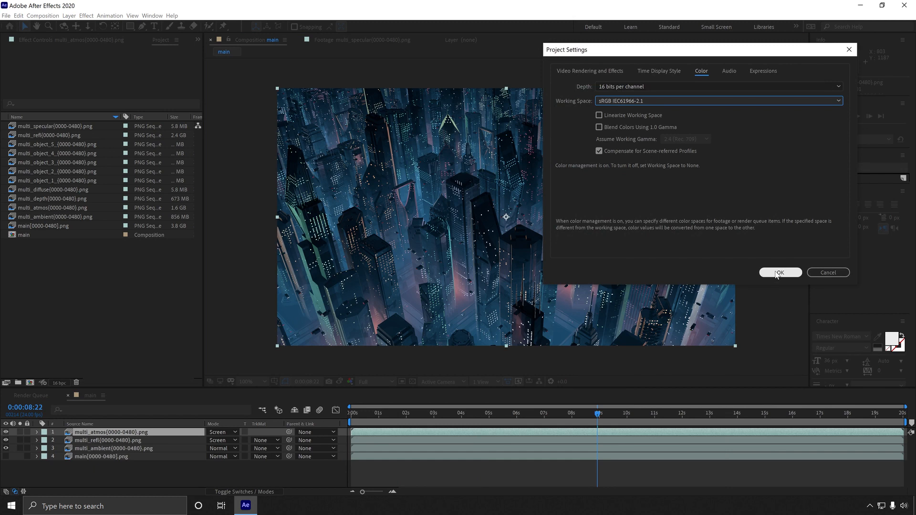
click(776, 272)
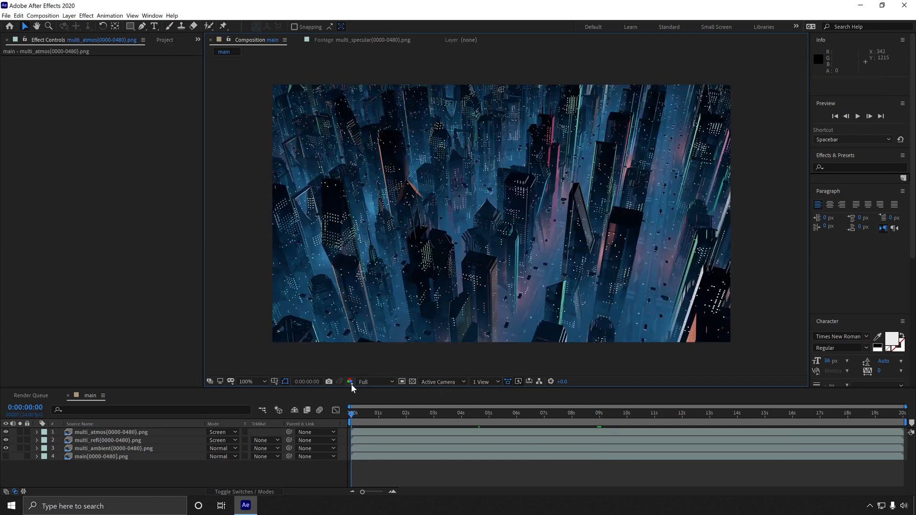
Set the project's color depth to 16 bits per channel
click(350, 381)
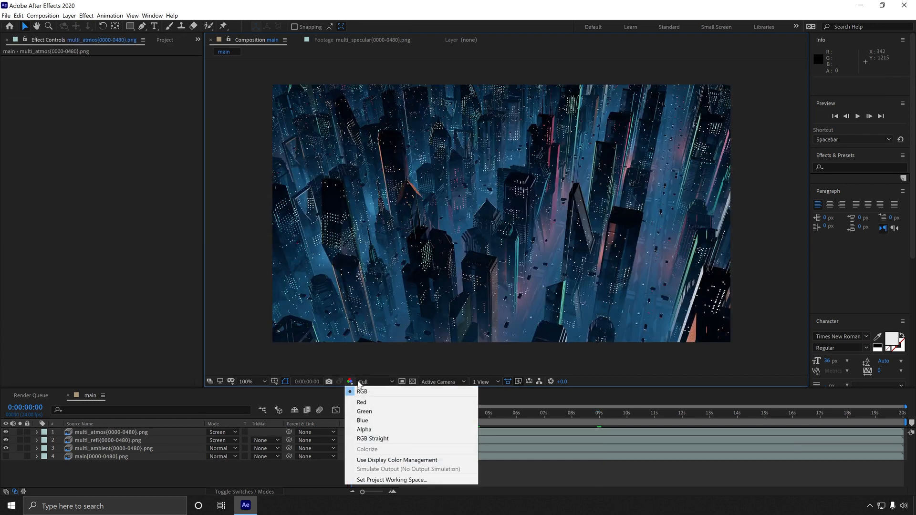
click(372, 481)
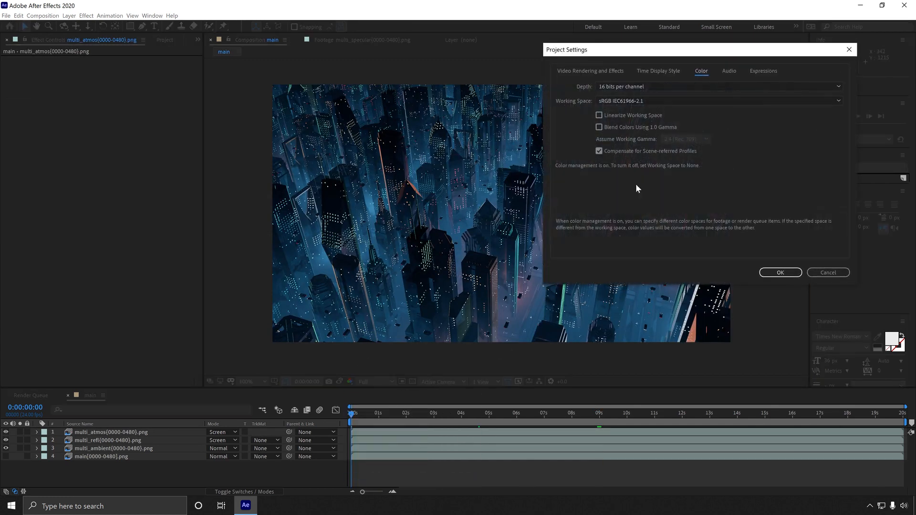
click(613, 88)
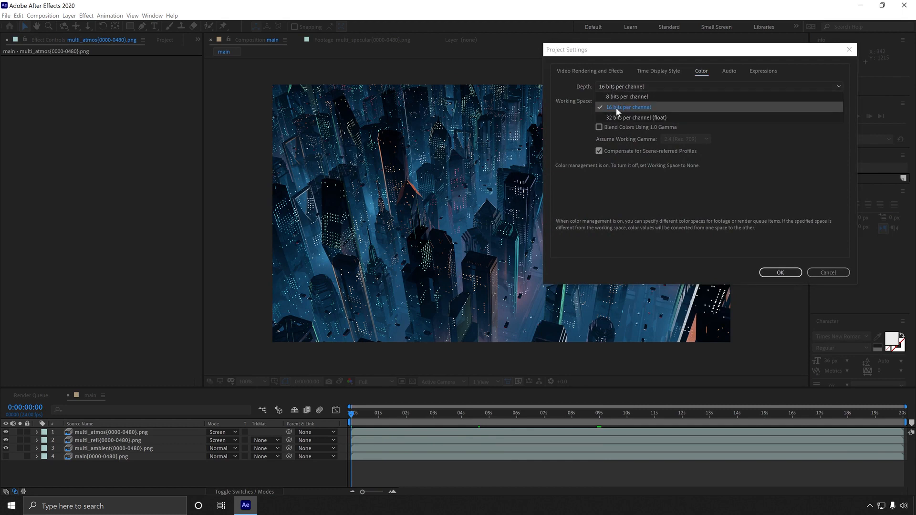
click(616, 107)
click(775, 274)
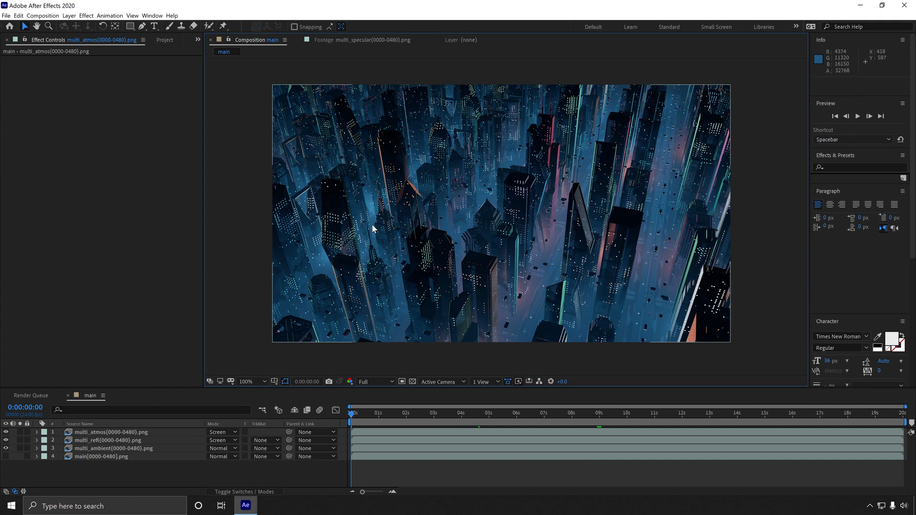
Inspect the flying cars up close and add a second multi_ambient pass at the top of the main composition's layer stack
drag(521, 223, 509, 227)
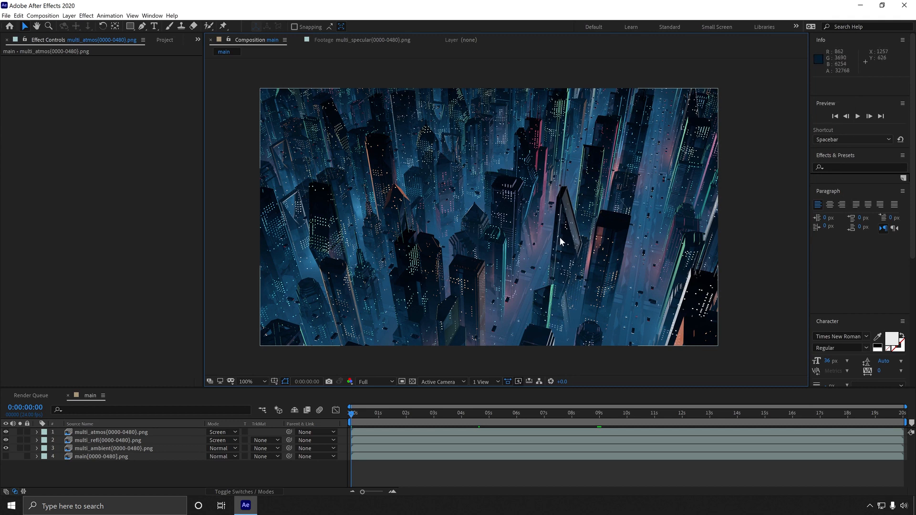
key(period)
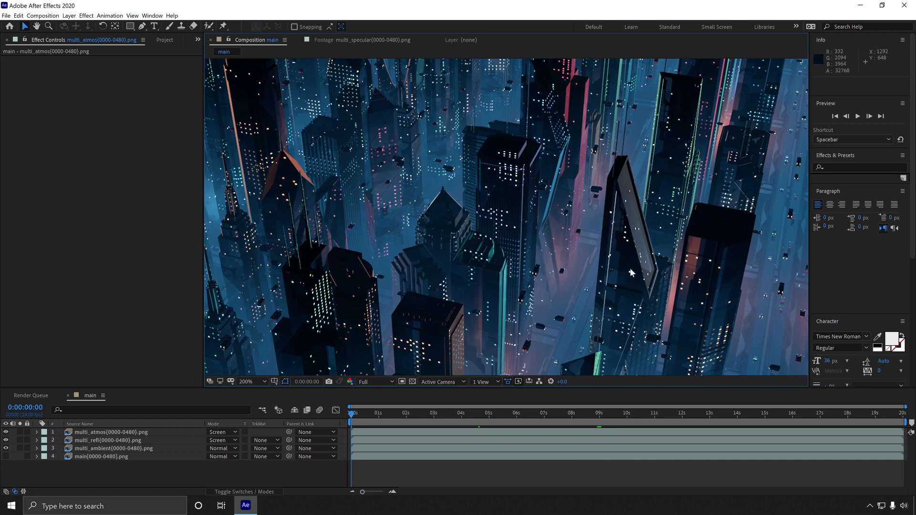
scroll(588, 232, up, 2)
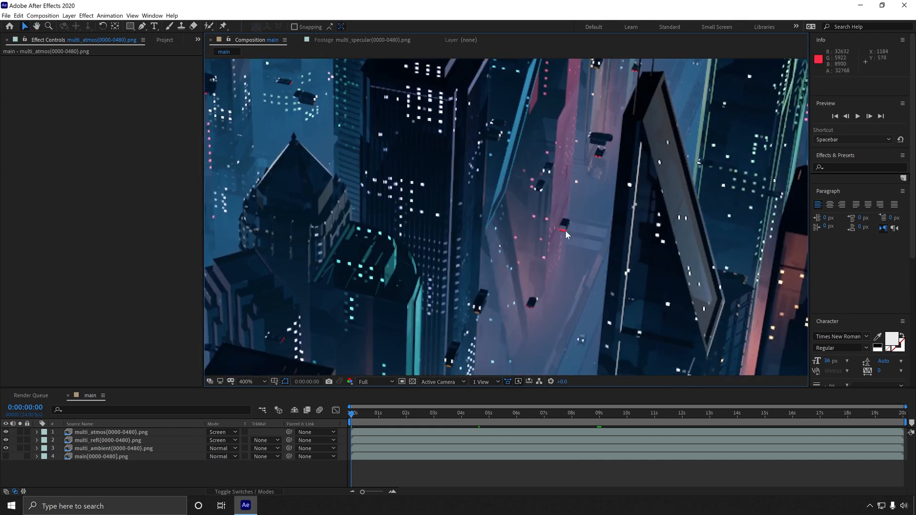
scroll(551, 190, down, 4)
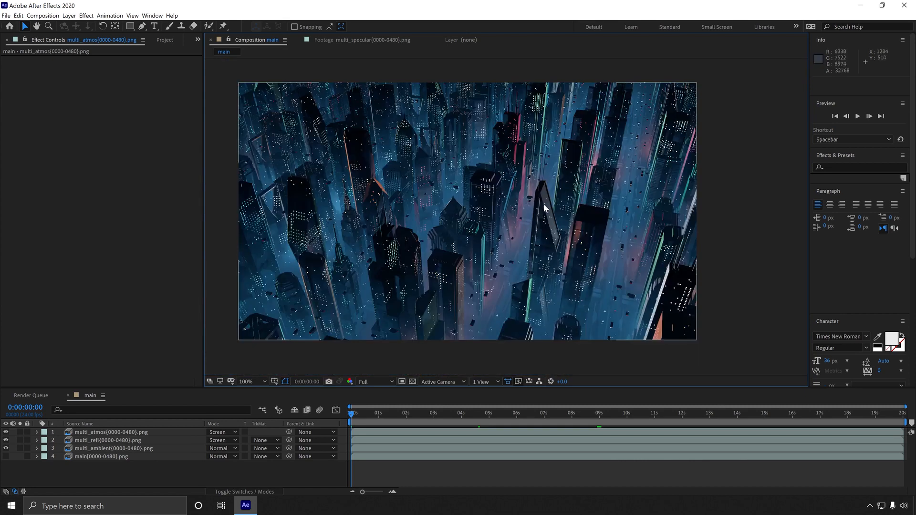
click(166, 41)
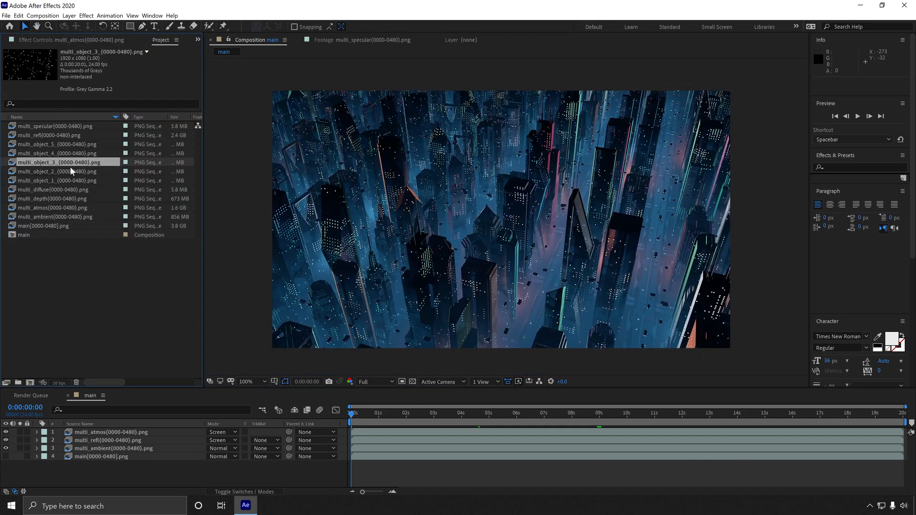
click(79, 236)
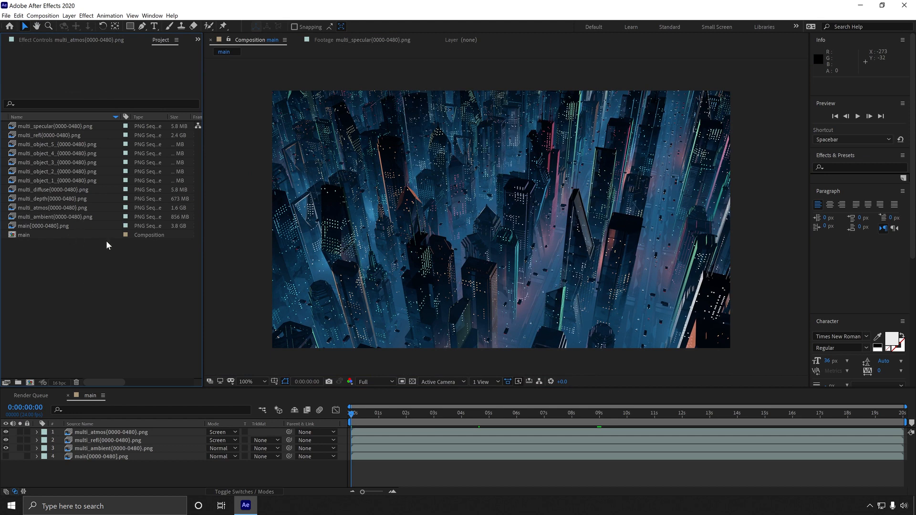
drag(66, 216, 147, 430)
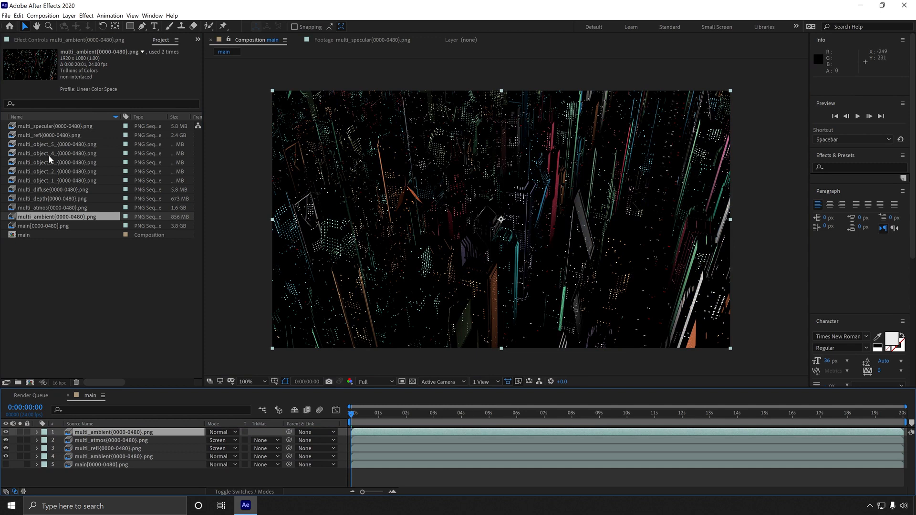
Place the multi_object_3_ pass directly above the new multi_ambient layer and select that ambient layer
click(71, 153)
drag(65, 162, 168, 435)
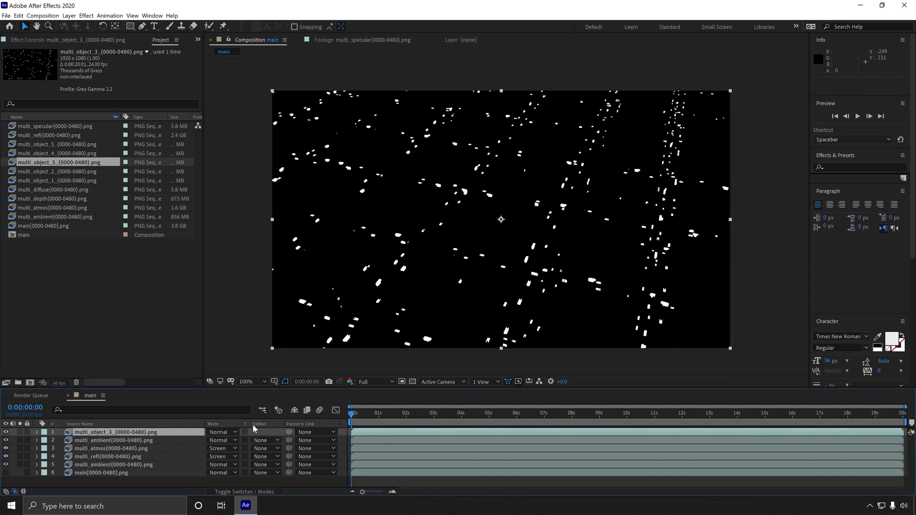
key(F4)
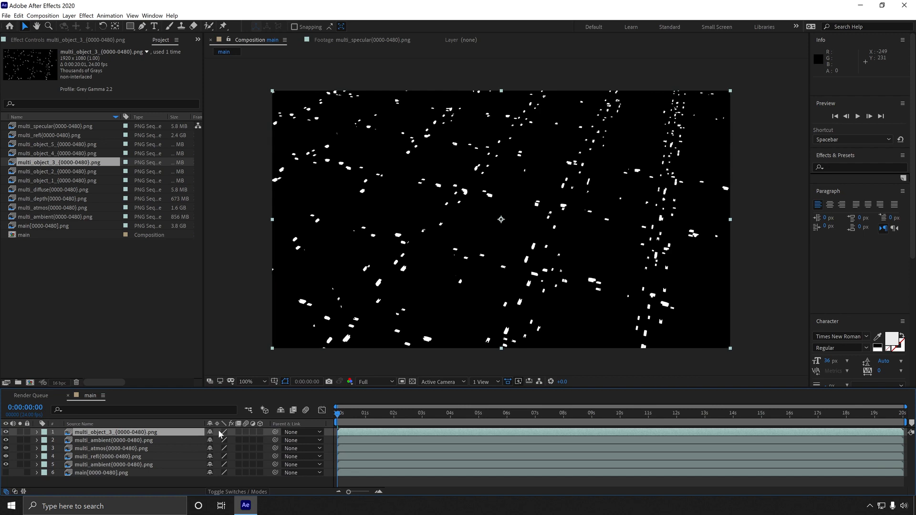
key(F4)
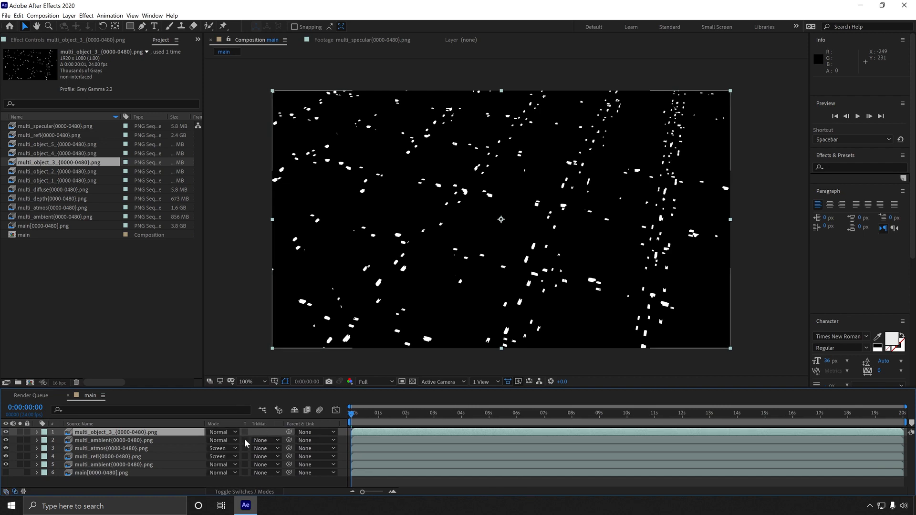
click(137, 439)
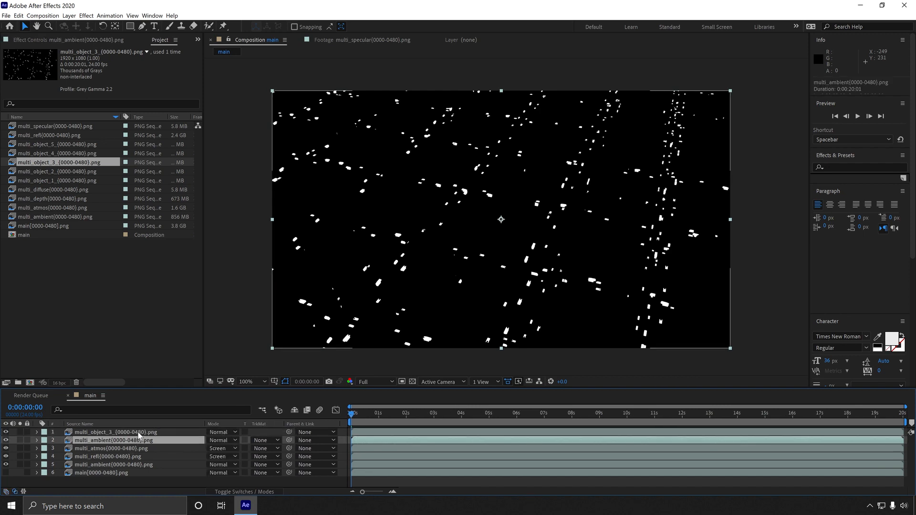
Set the new multi_ambient layer's track matte to Luma Matte using the multi_object_3_ pass above it
click(137, 433)
click(105, 441)
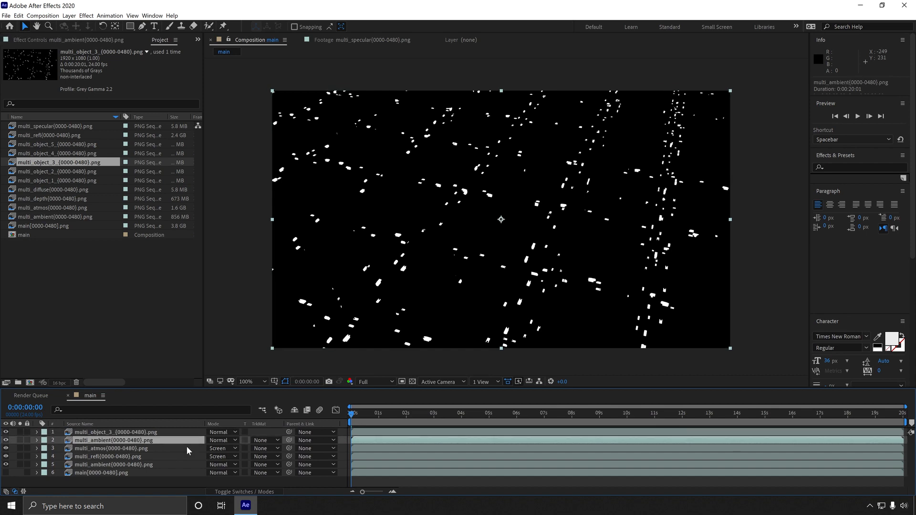
click(264, 444)
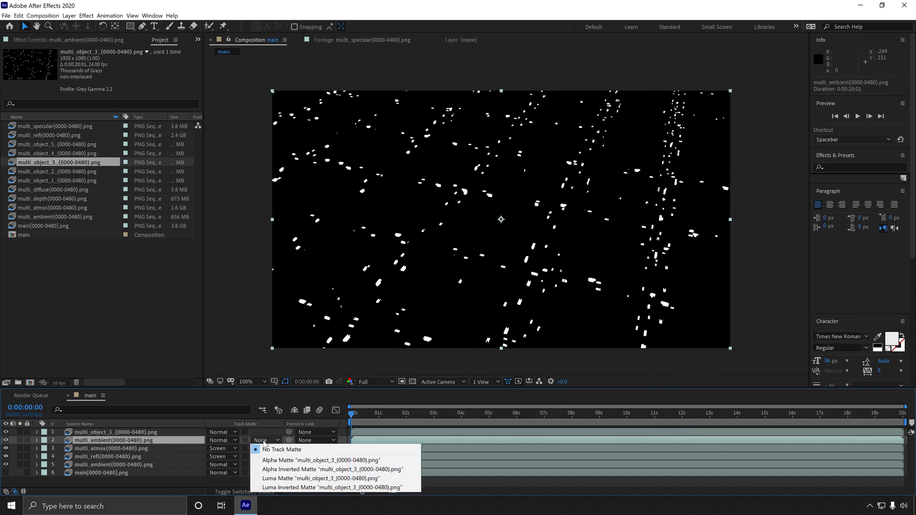
click(293, 479)
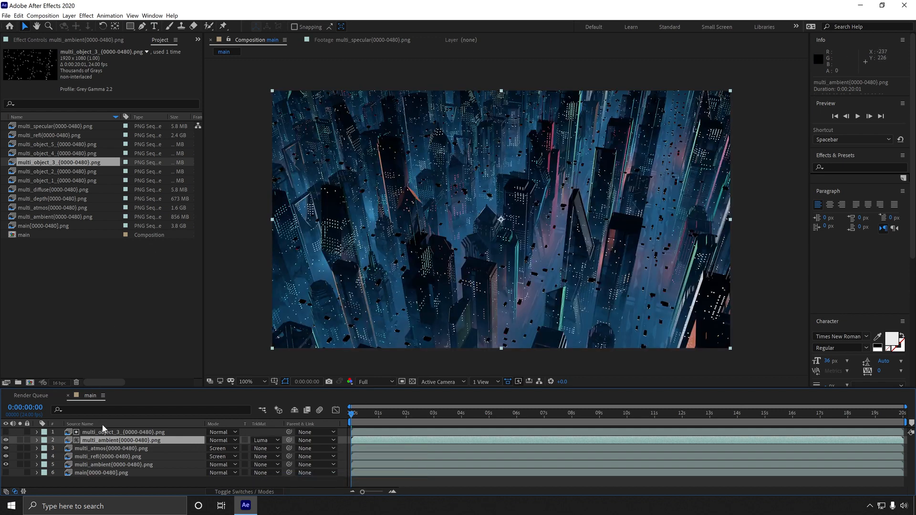
Solo the matted ambient layer over the transparency grid and inspect the isolated car lights up close and further along the timeline
click(20, 439)
click(19, 440)
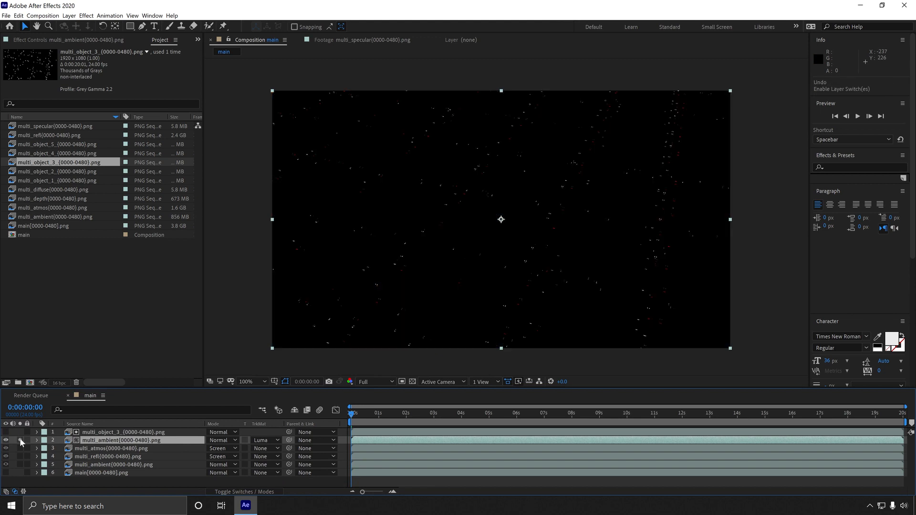
click(413, 382)
key(period)
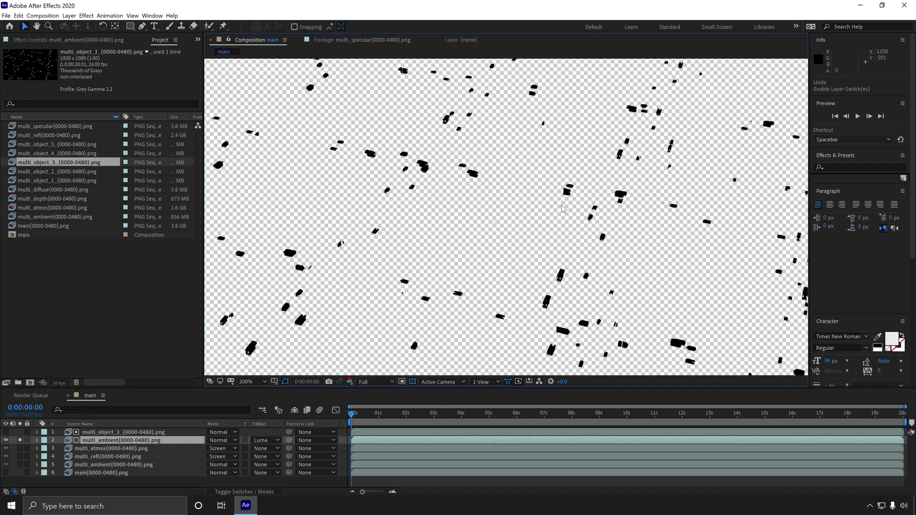
drag(388, 419, 439, 422)
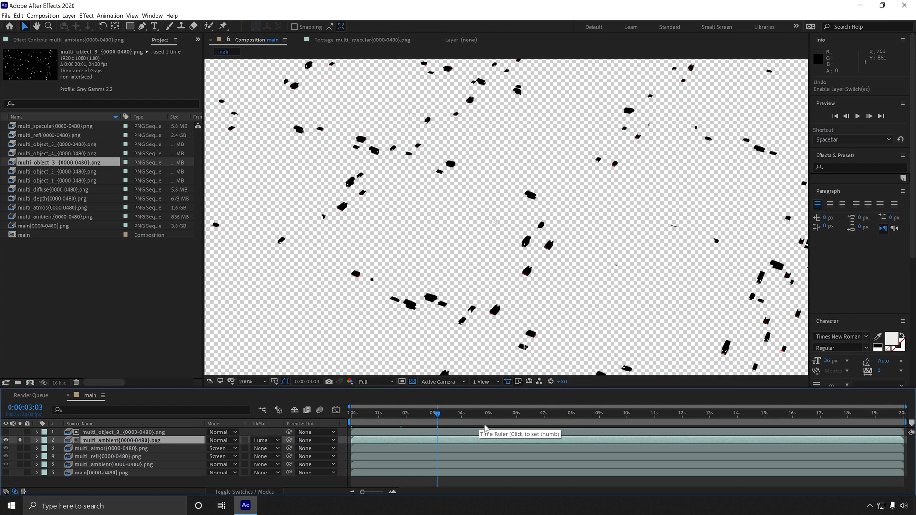
key(Home)
key(comma)
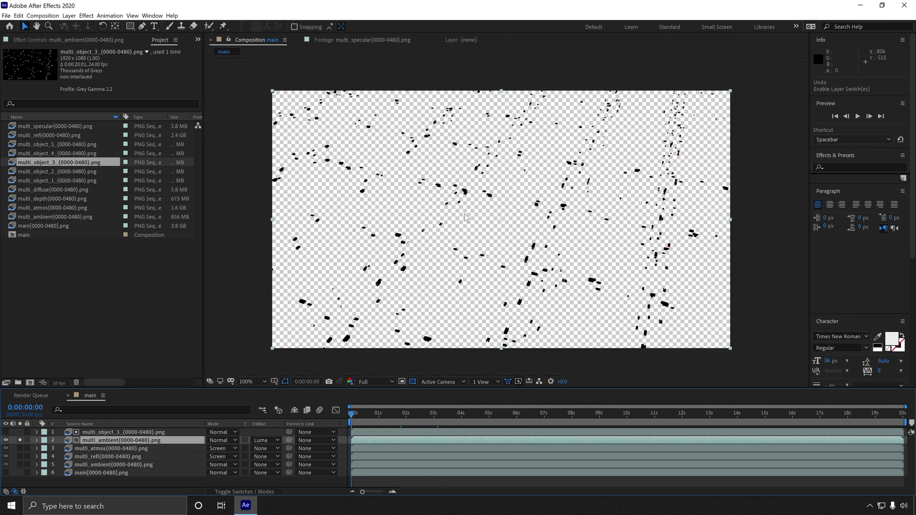
click(19, 440)
Pre-compose the multi_object_3_ matte and its ambient layer into a composition named "car lights"
shift+click(155, 432)
right_click(154, 433)
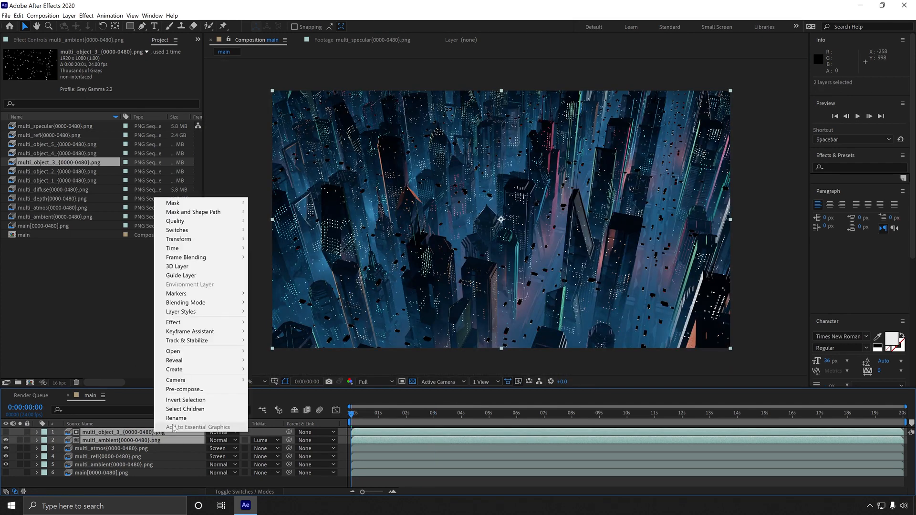
click(184, 389)
text(car)
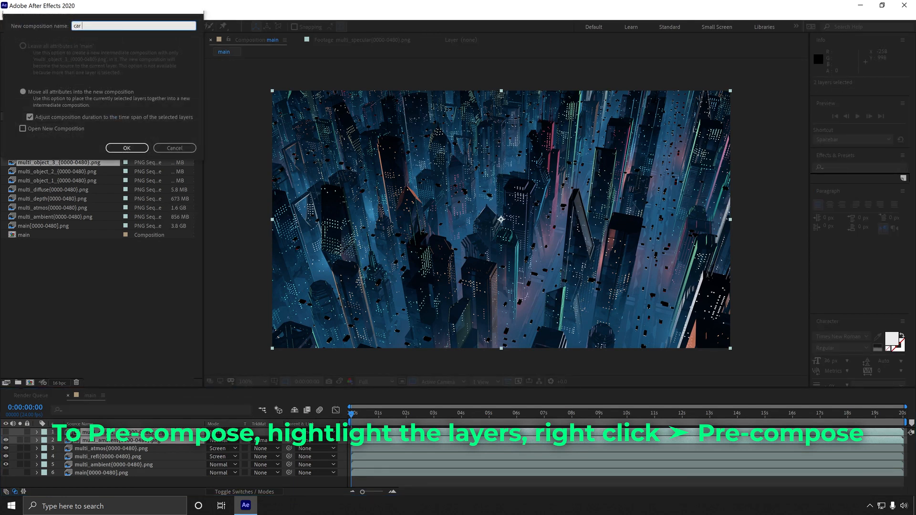
text( lights)
key(Return)
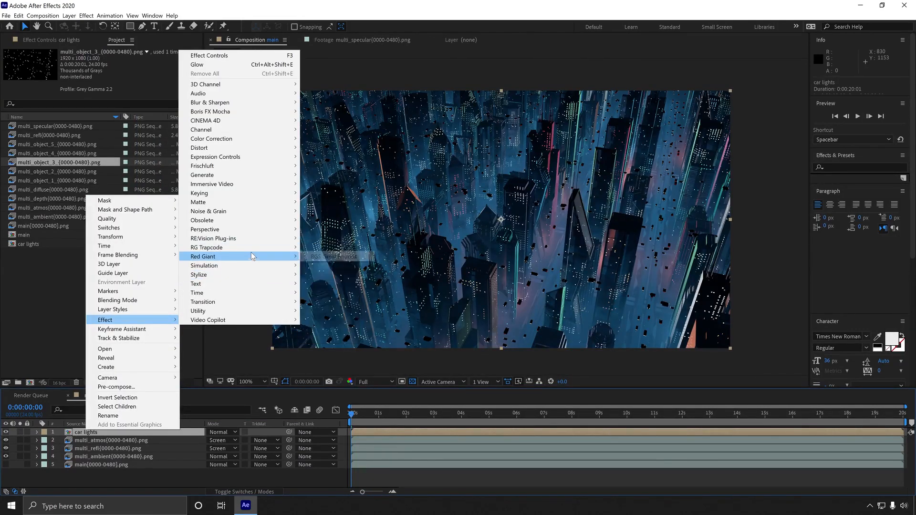
Apply the Trapcode Starglow effect to the car lights layer and choose its Red preset
mouse_move(253, 248)
click(329, 329)
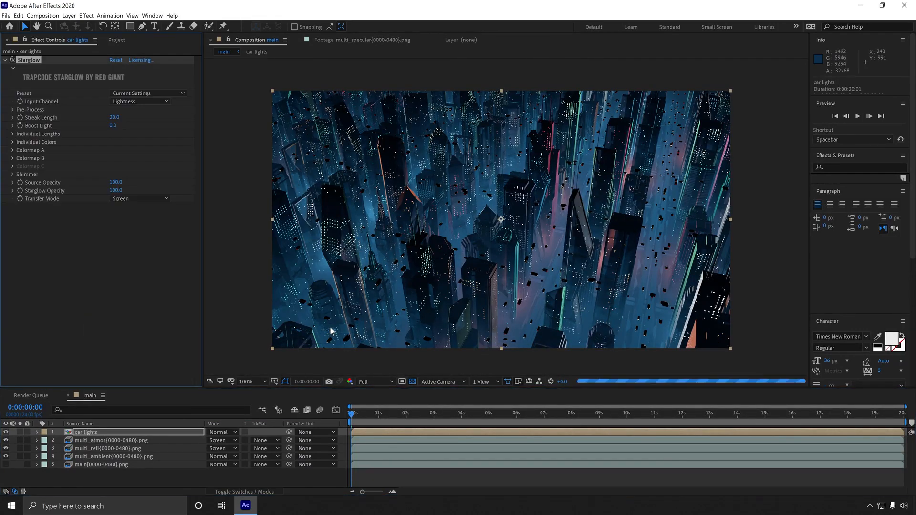
scroll(413, 227, up, 2)
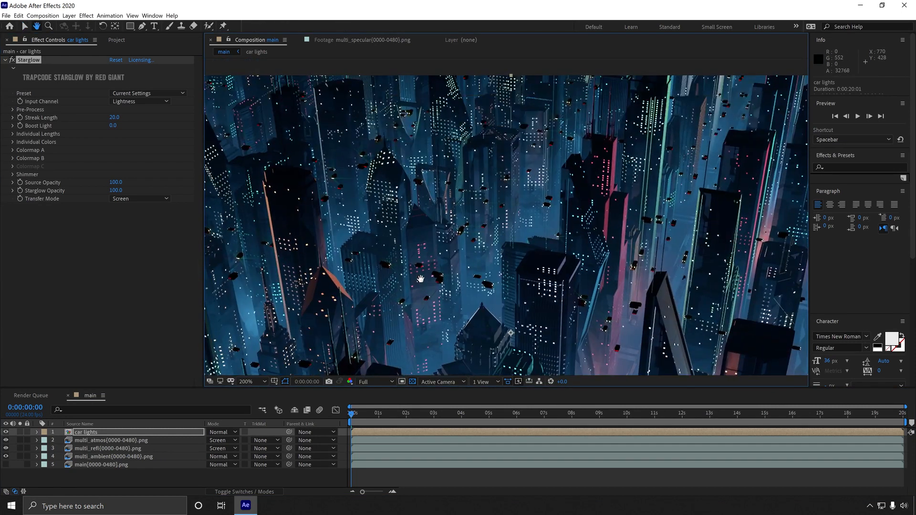
click(150, 95)
click(175, 48)
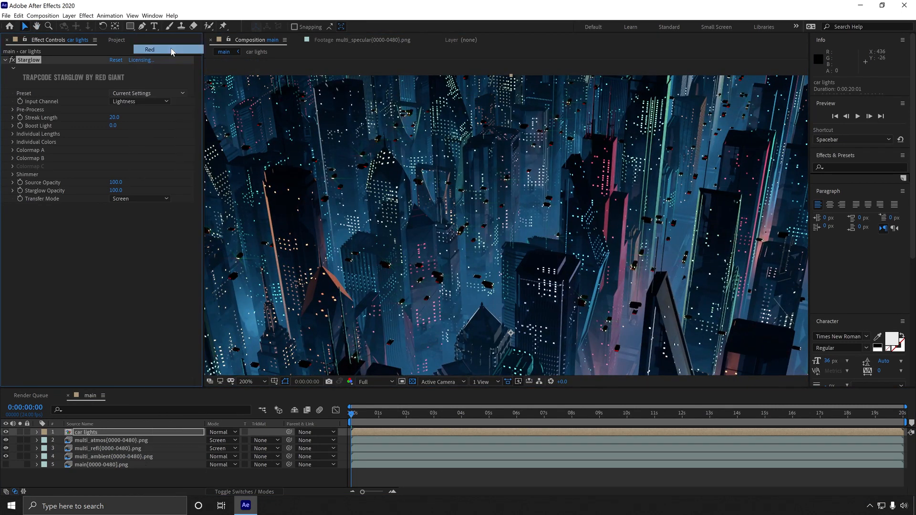
Keep Starglow's input channel on Lightness and set its Streak Length to 10
click(144, 102)
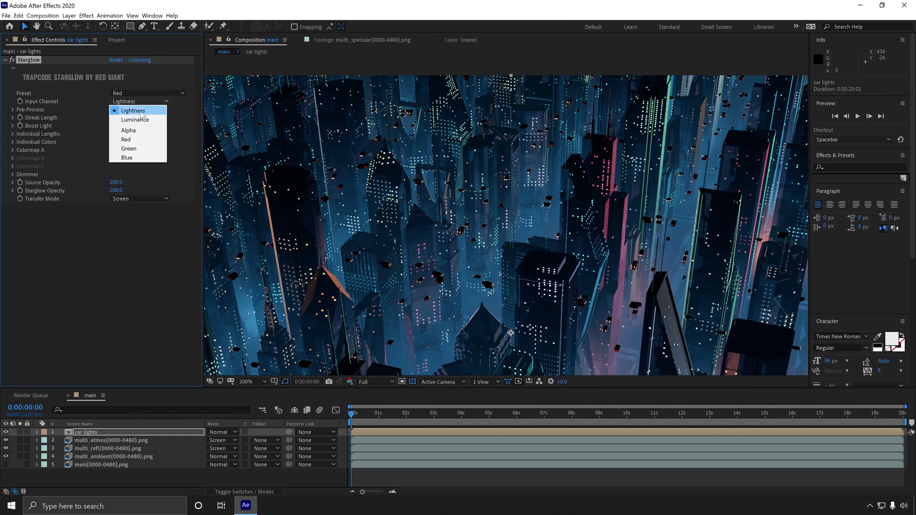
click(141, 112)
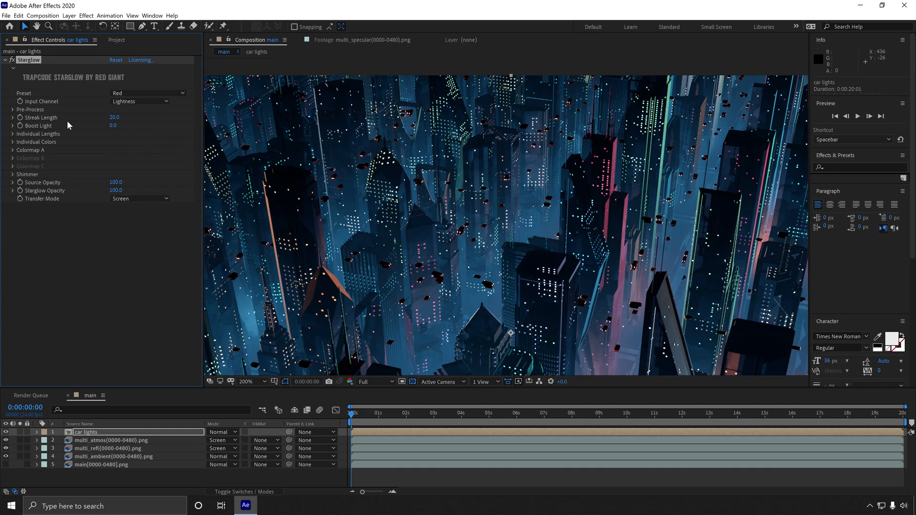
click(115, 117)
text(10)
key(Return)
Set Starglow's pre-process Threshold to 0 and its Boost Light to 10
click(13, 110)
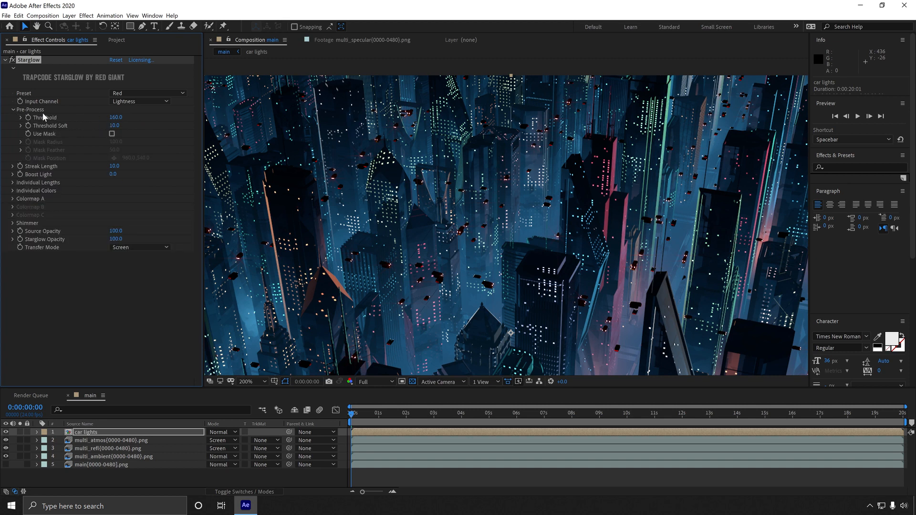
drag(122, 120, 35, 118)
click(113, 174)
key(Return)
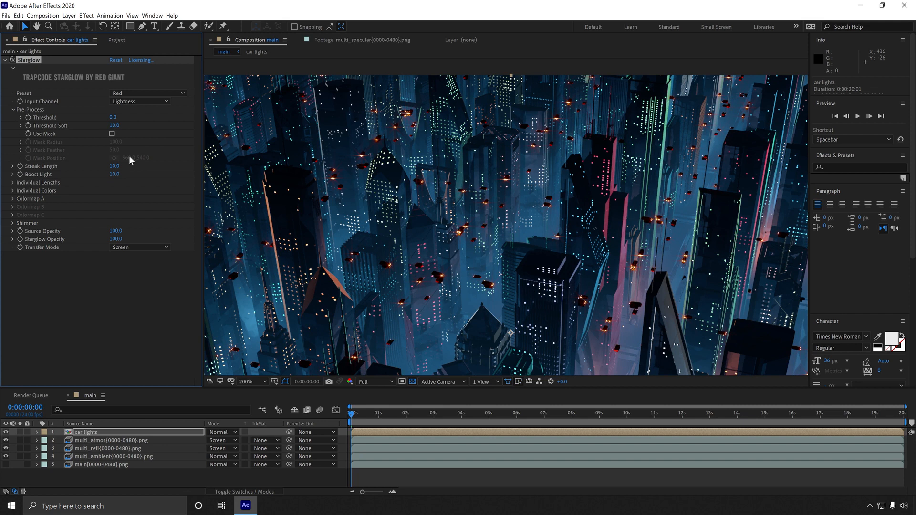
Set Starglow's transfer mode to None and the car lights layer's blending mode to Screen
drag(473, 246, 361, 193)
key(slash)
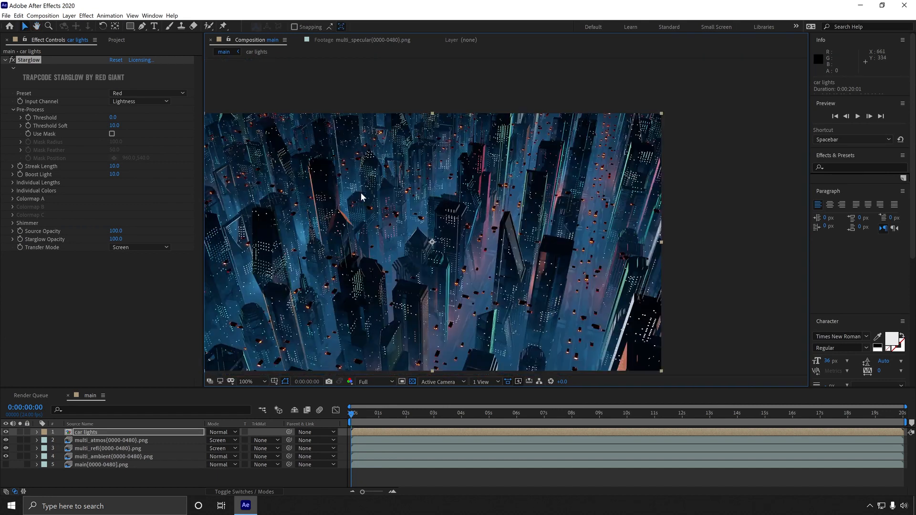
mouse_move(451, 237)
mouse_down()
mouse_move(463, 166)
mouse_move(467, 242)
mouse_up()
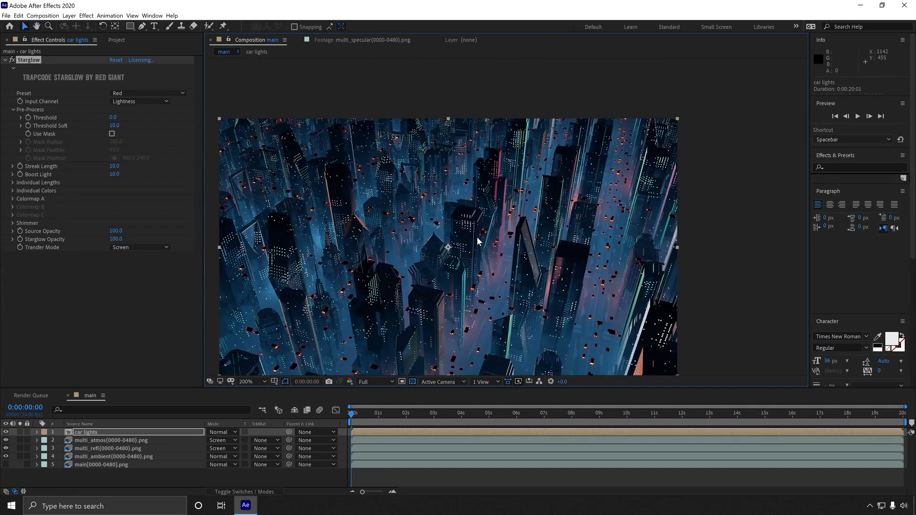
scroll(477, 238, up, 1)
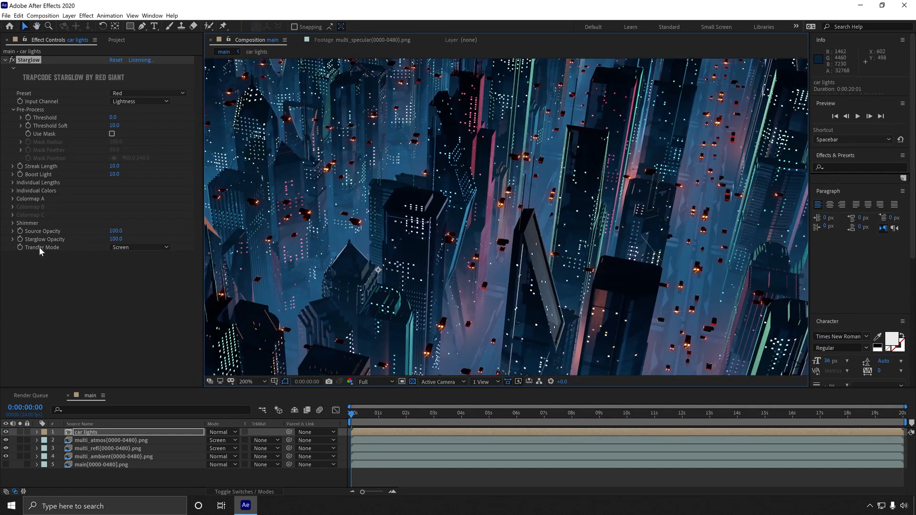
click(123, 247)
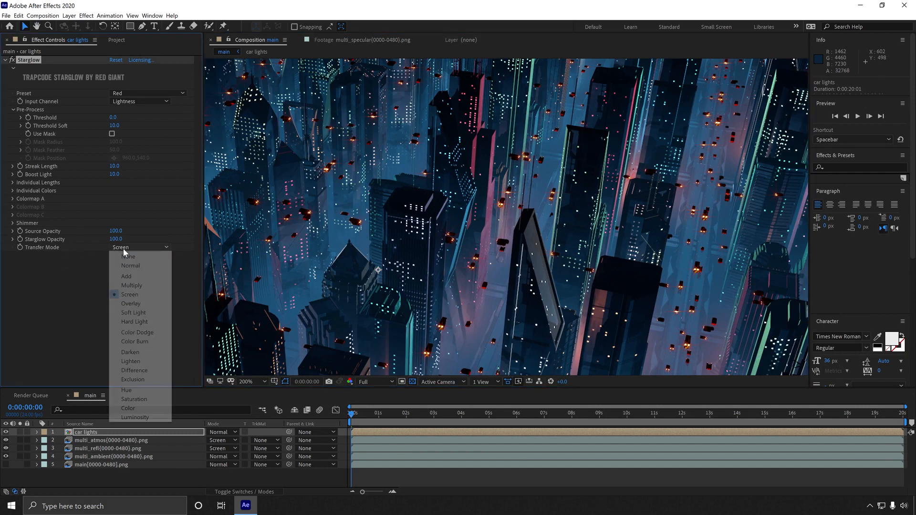
click(147, 258)
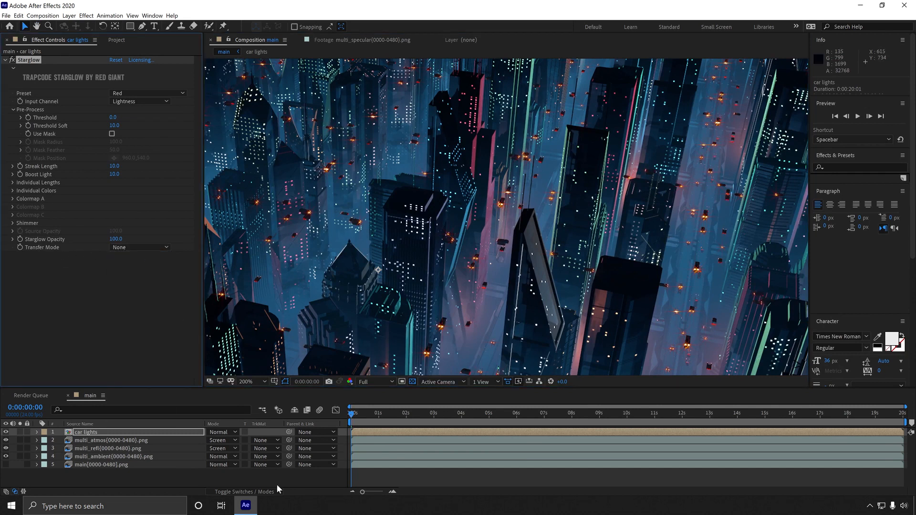
click(236, 432)
click(227, 180)
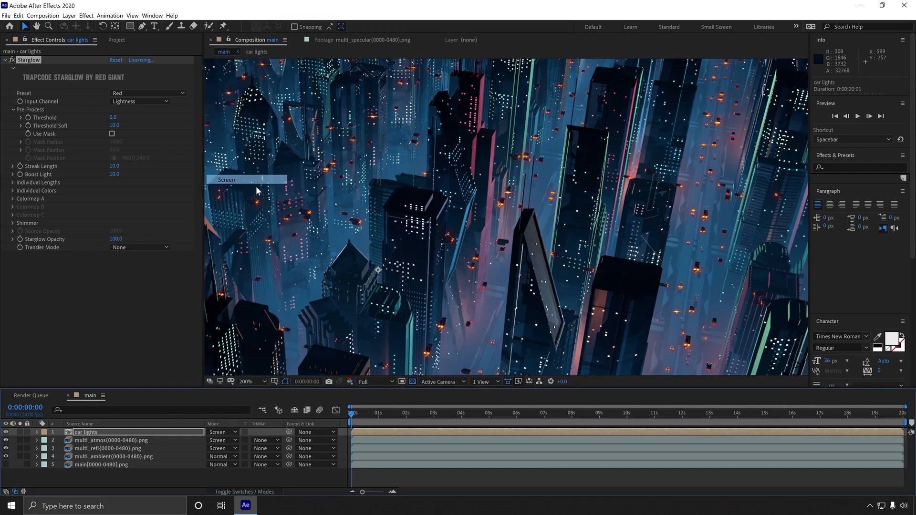
Compare the scene with and without the car lights layer, examining the glow up close and further along the timeline
drag(491, 186, 403, 235)
click(6, 432)
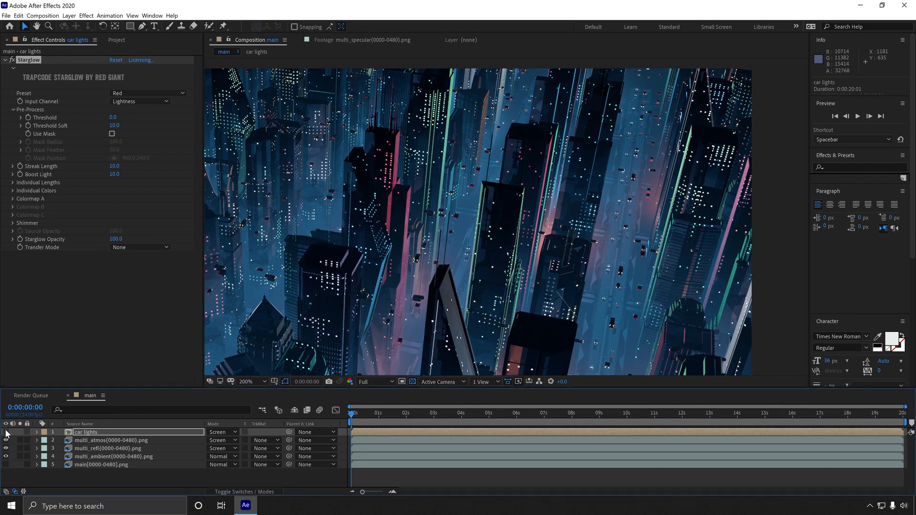
click(5, 432)
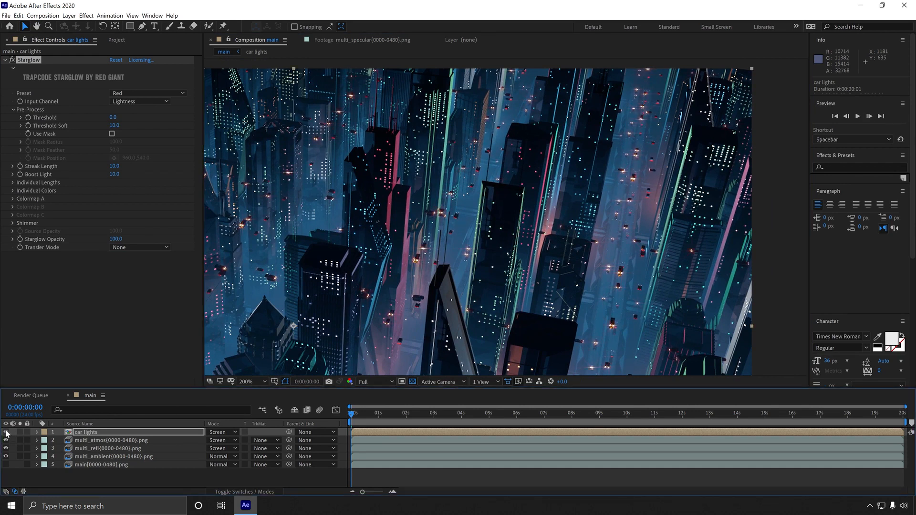
drag(513, 266, 312, 274)
scroll(384, 173, up, 1)
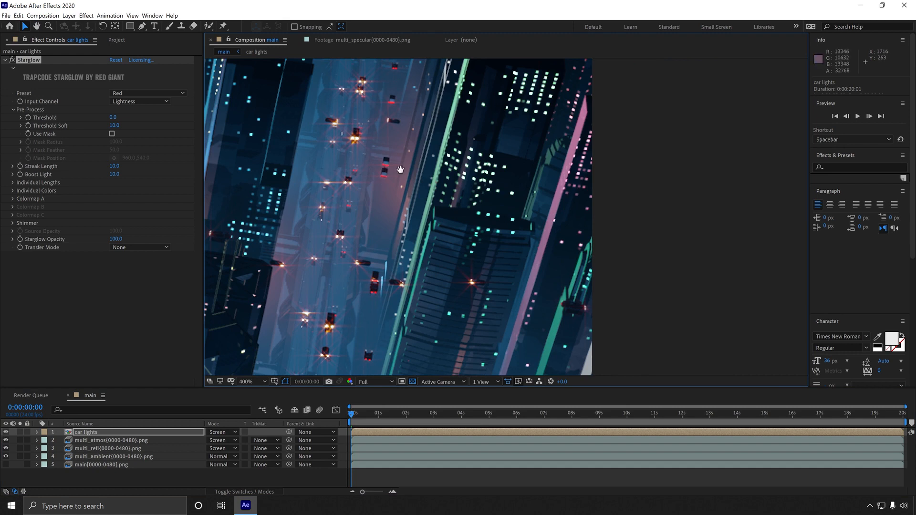
drag(379, 174, 451, 183)
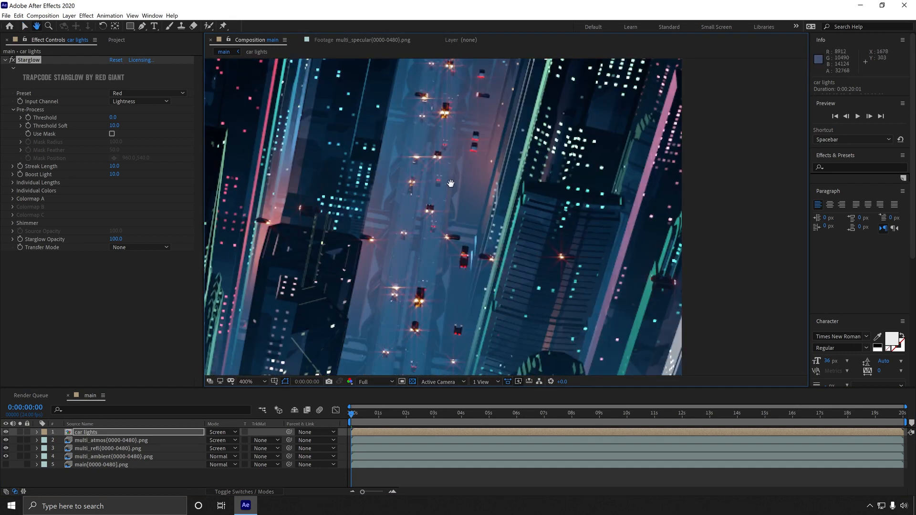
scroll(436, 232, down, 2)
drag(373, 222, 524, 202)
drag(458, 293, 487, 268)
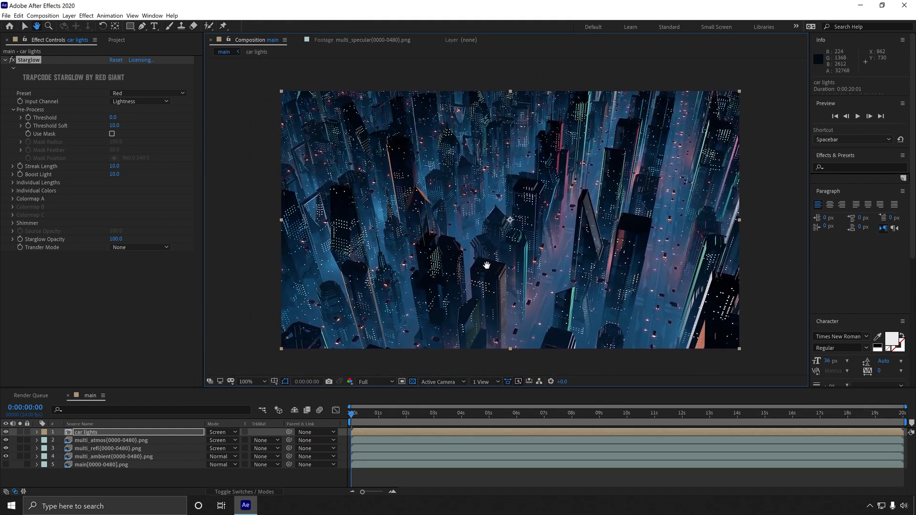
key(v)
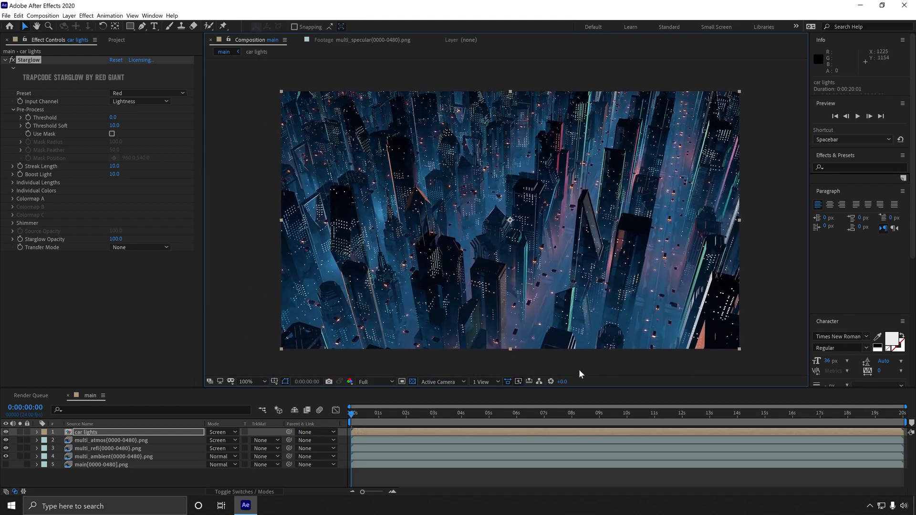
click(374, 403)
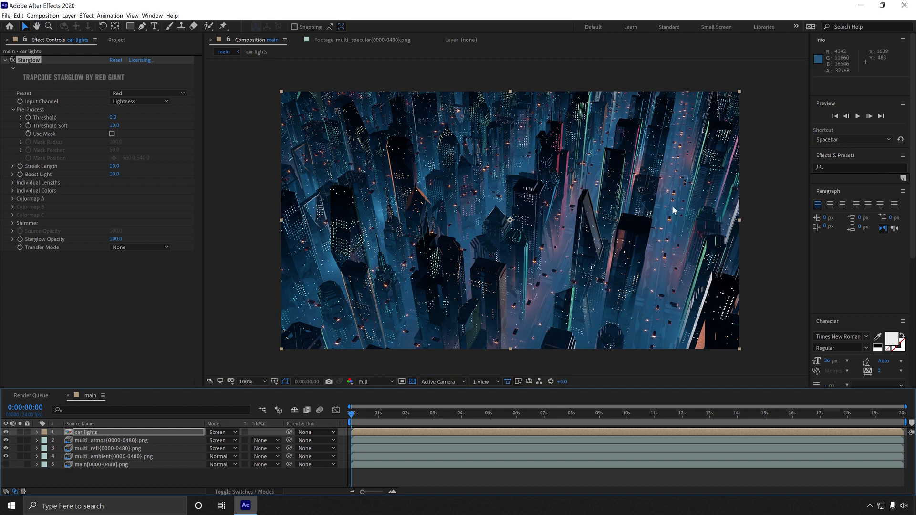
click(494, 414)
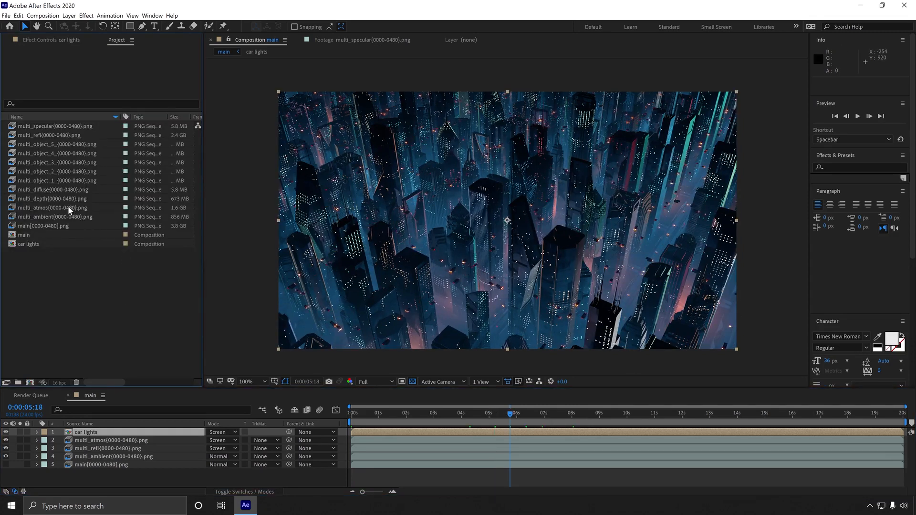
Add another multi_ambient pass at the top of the main composition's stack and preview the object passes to find a suitable matte
drag(66, 213, 153, 432)
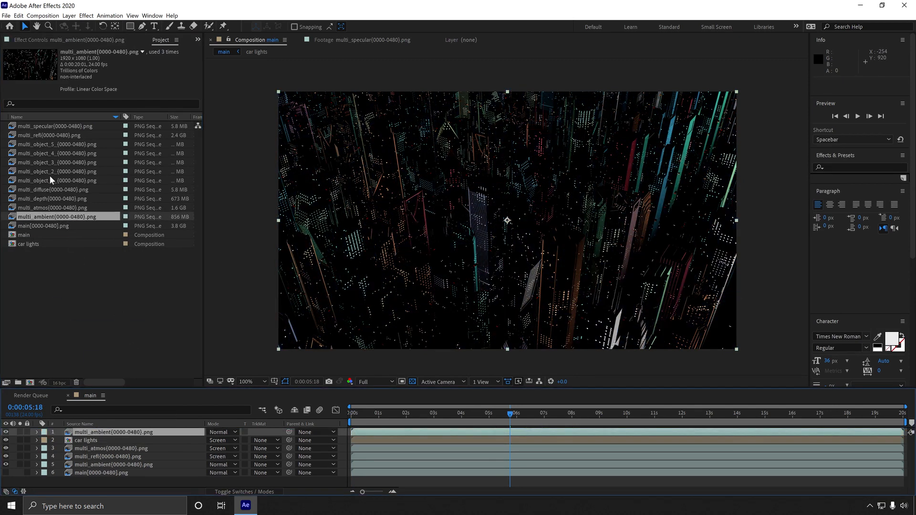
click(50, 174)
click(50, 179)
click(51, 165)
click(53, 155)
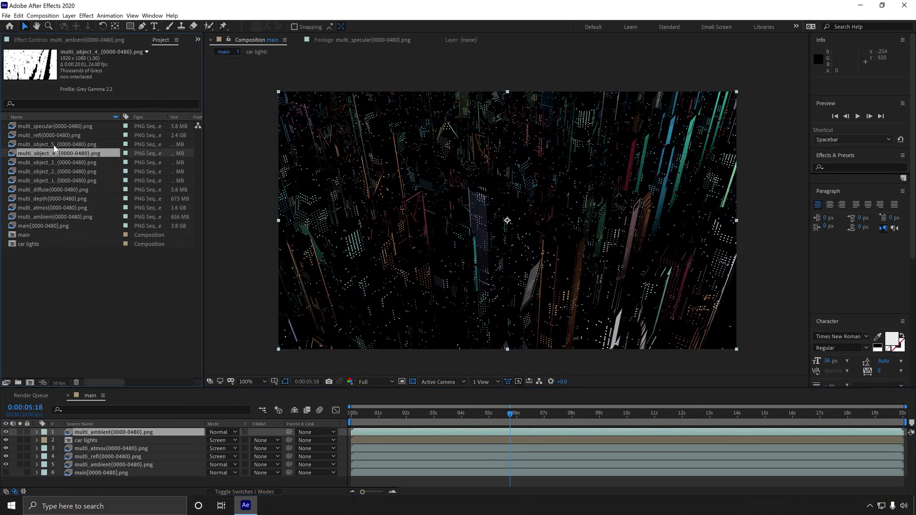
Place the multi_object_4_ pass directly above the new ambient layer and use it as that layer's Luma Matte
drag(45, 156, 176, 432)
click(269, 439)
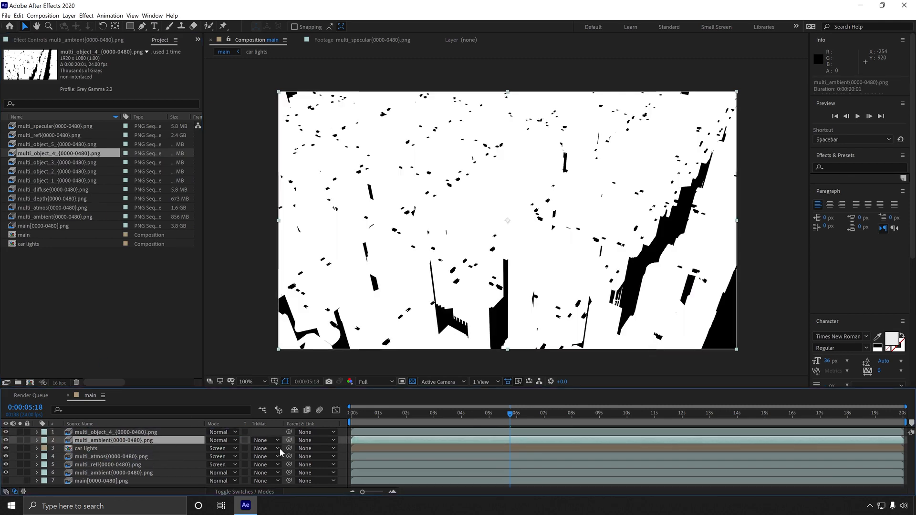
click(309, 478)
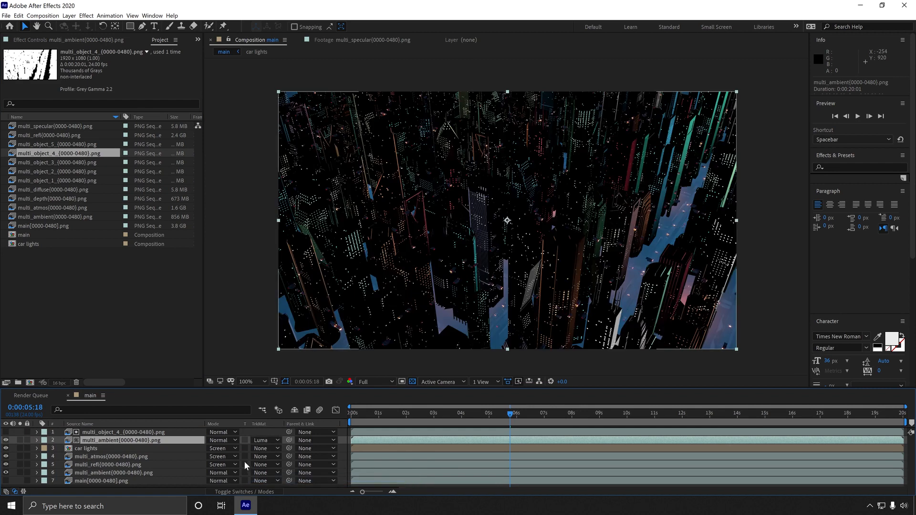
Pre-compose the multi_object_4_ matte and its multi_ambient layer into a composition named building lights
shift+click(108, 432)
right_click(109, 435)
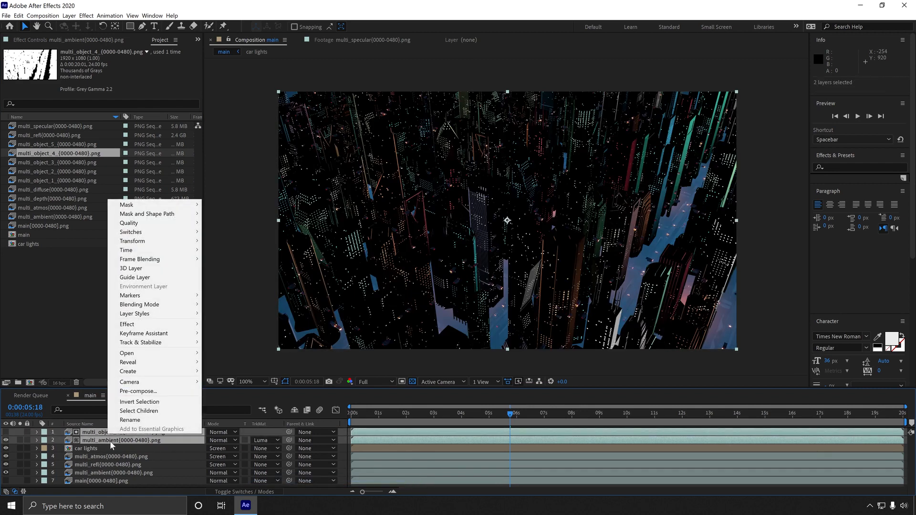
click(147, 390)
text(buil)
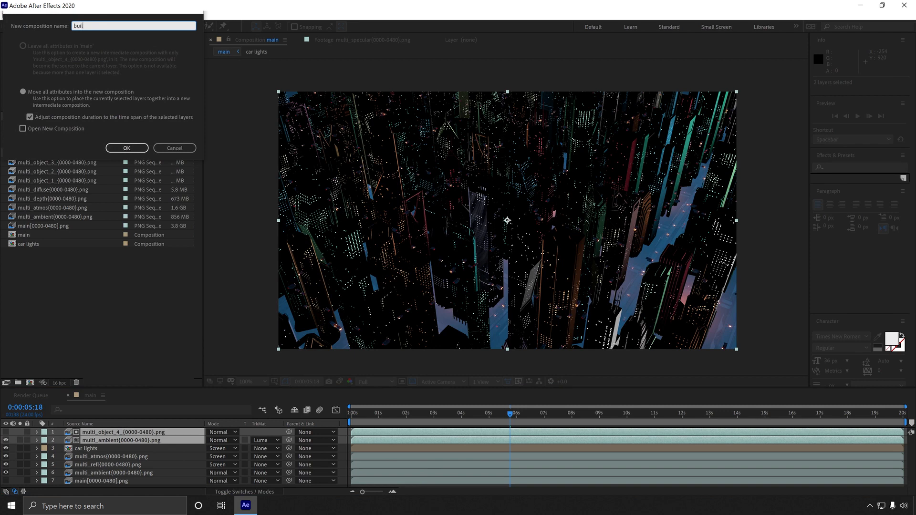
text(ding lights)
key(Return)
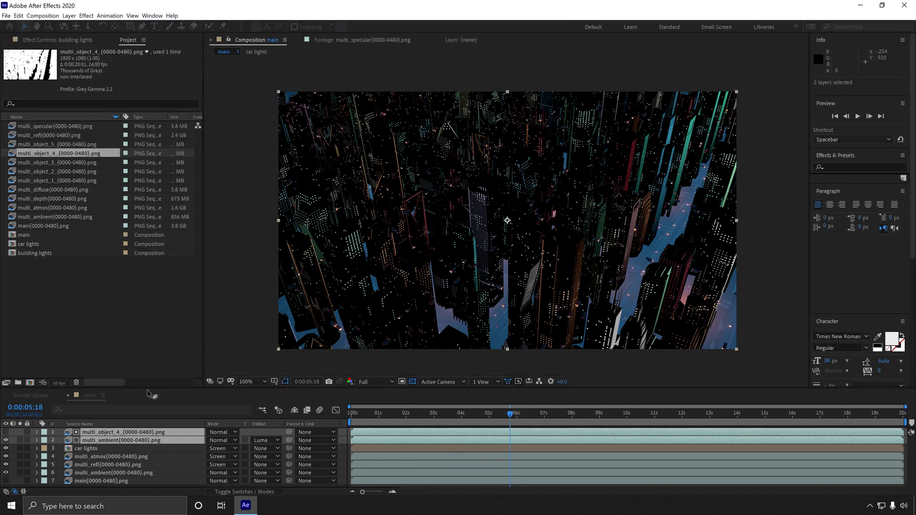
Apply the RG Trapcode Starglow effect to the building lights layer with the Red preset
right_click(87, 436)
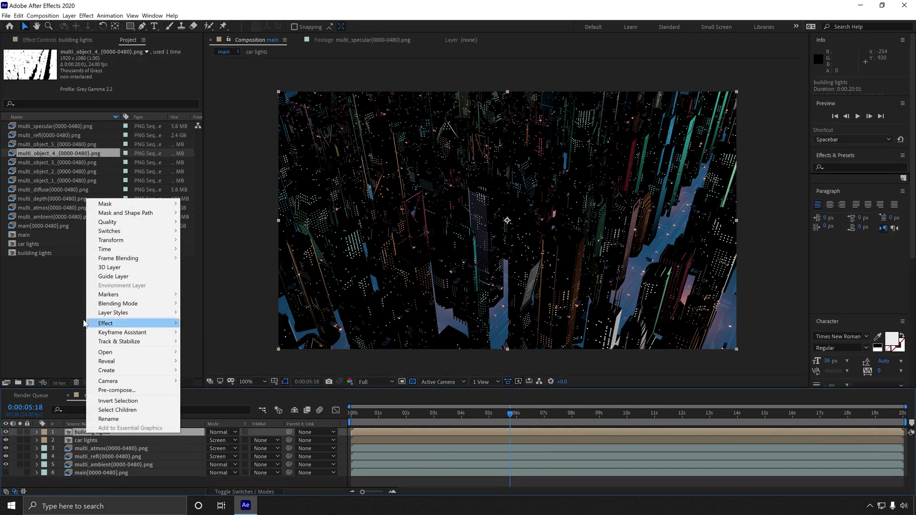
mouse_move(138, 323)
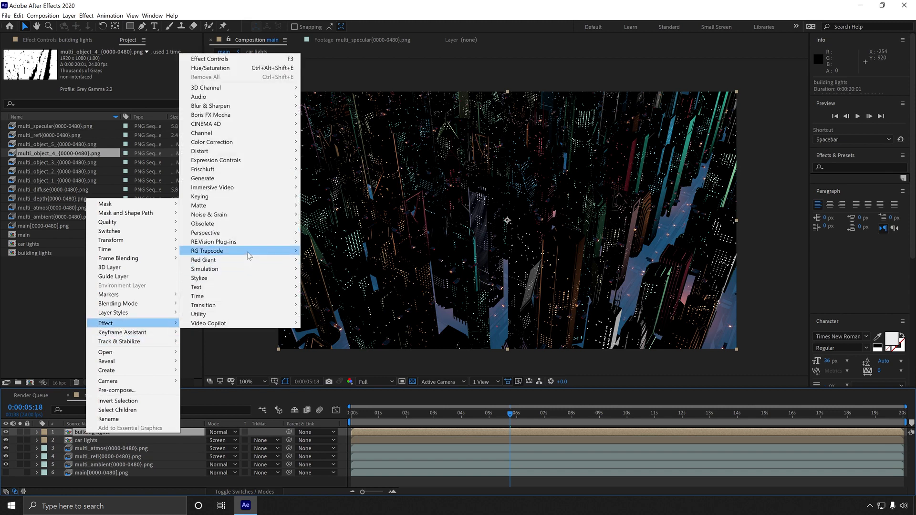
mouse_move(247, 252)
click(330, 331)
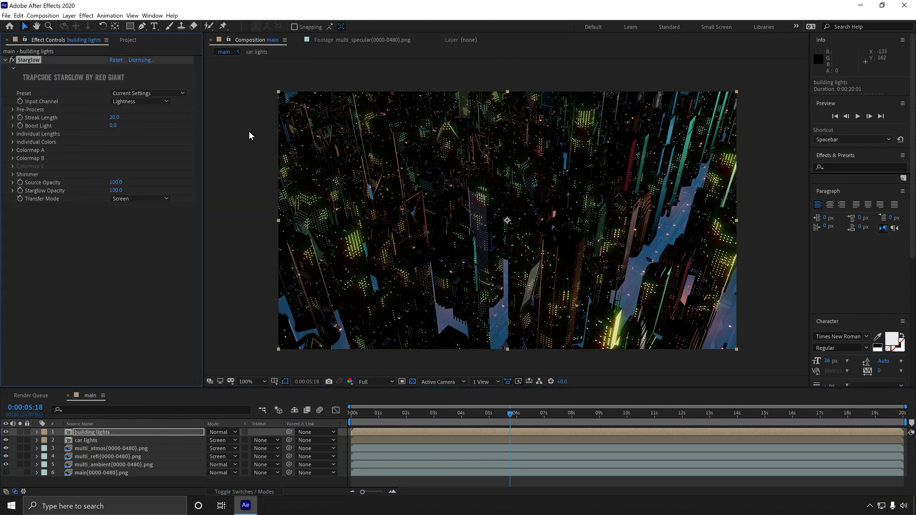
click(142, 94)
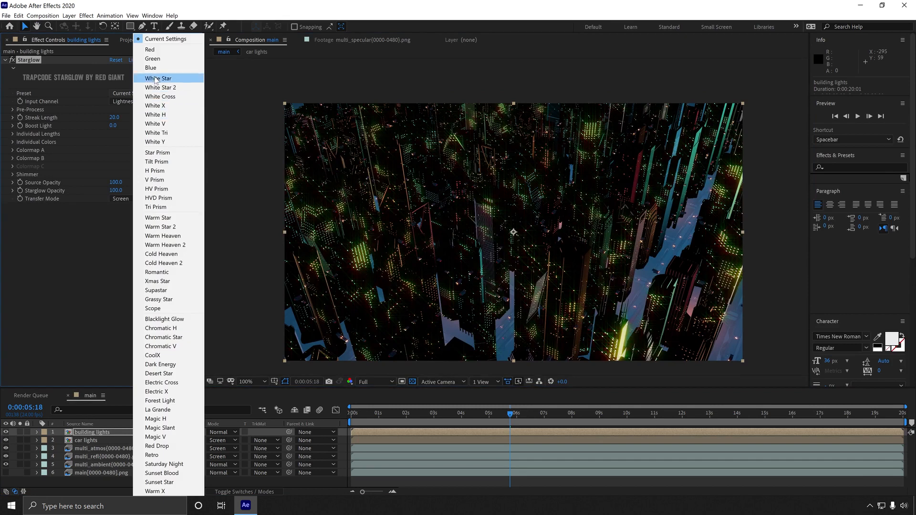
click(167, 51)
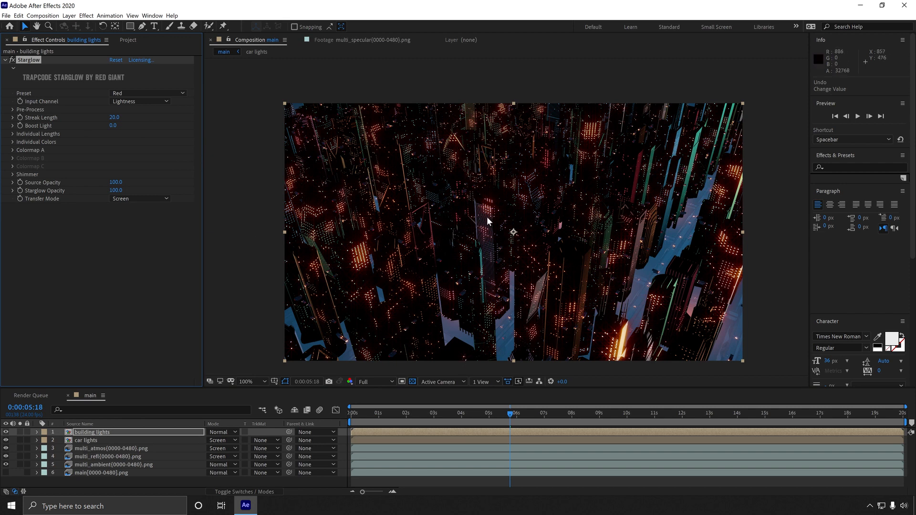
Set Starglow's transfer mode to None and the building lights layer's blending mode to Add
click(135, 198)
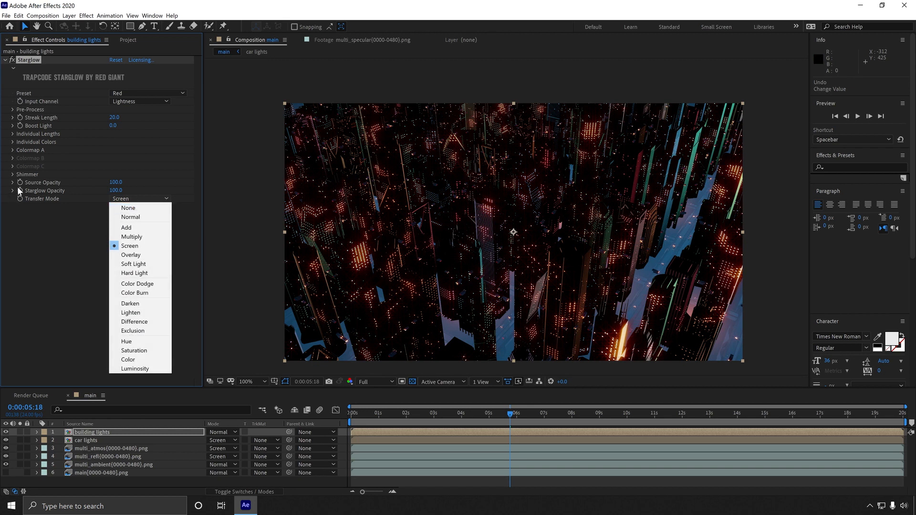
click(90, 203)
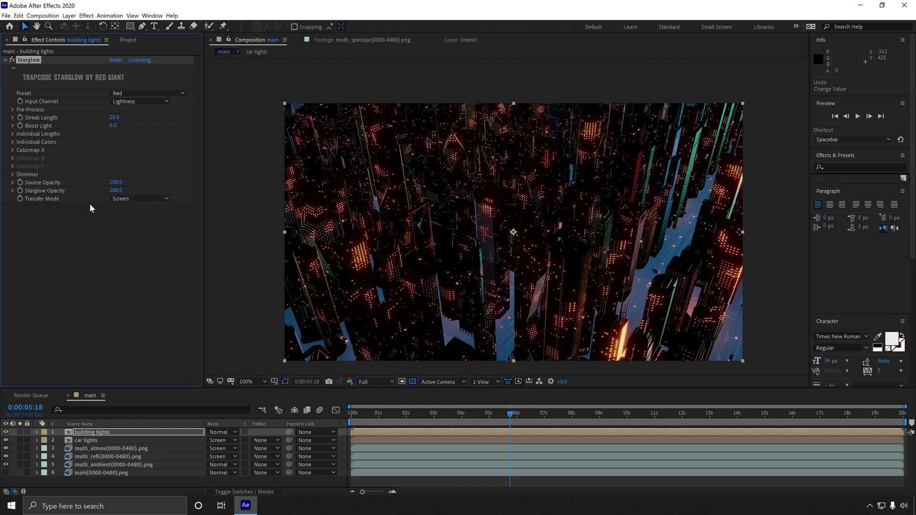
click(153, 197)
click(149, 210)
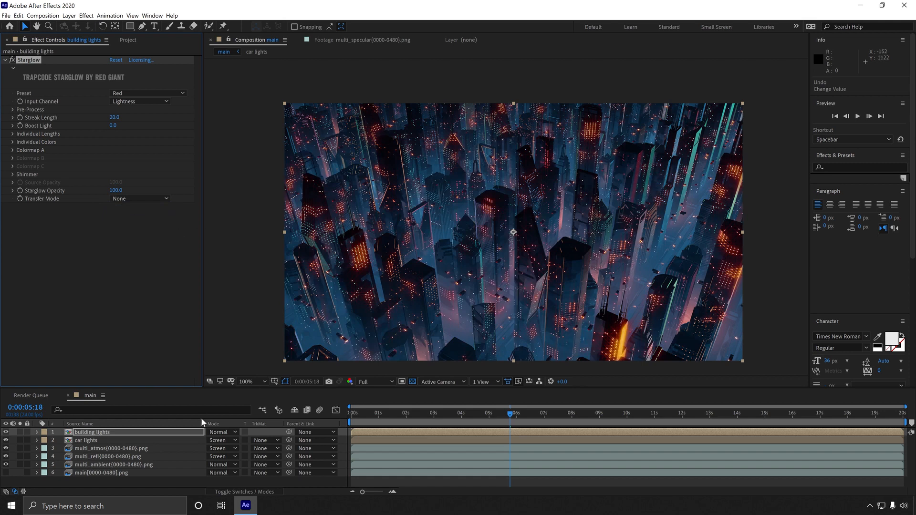
click(221, 432)
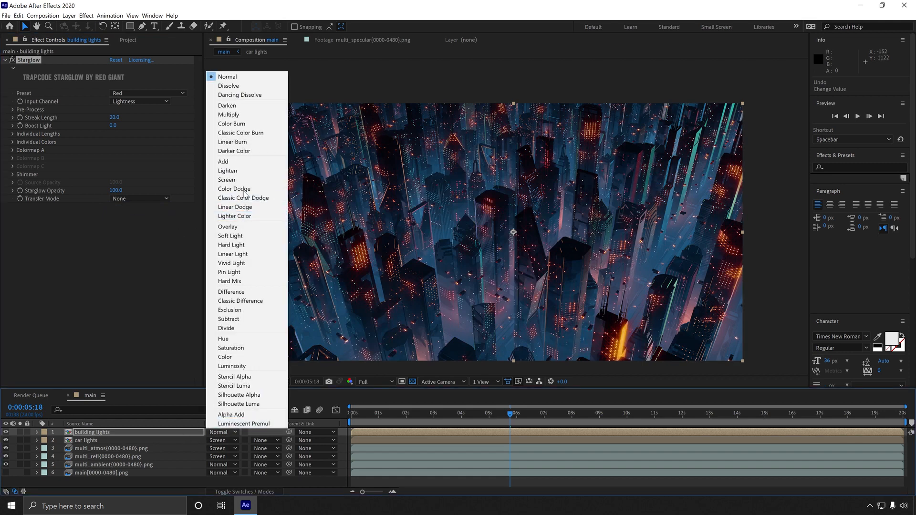
click(243, 162)
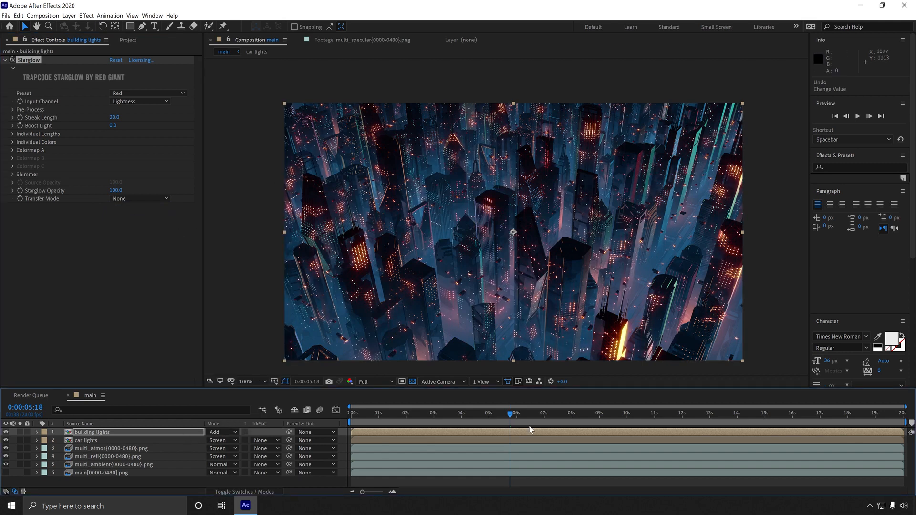
Check the glow at frames further along the timeline and set the building lights' Starglow Streak Length to 10
click(565, 413)
click(615, 413)
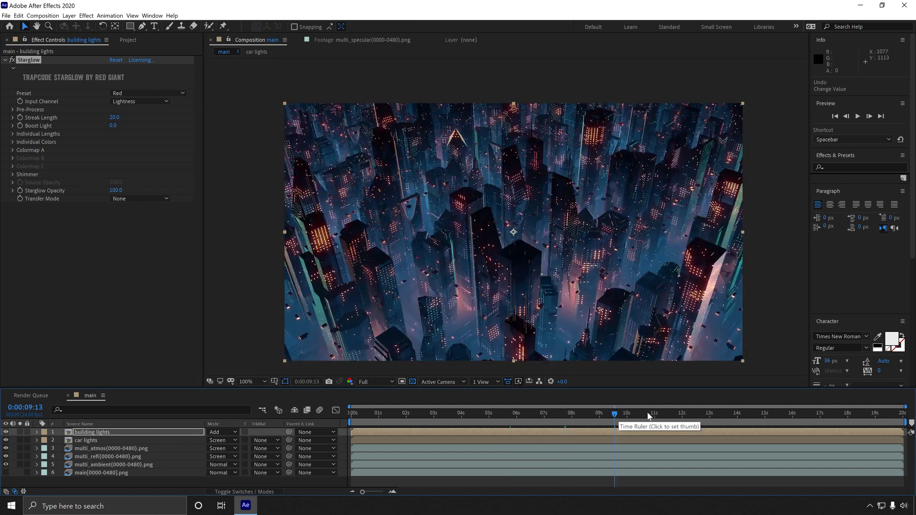
click(674, 413)
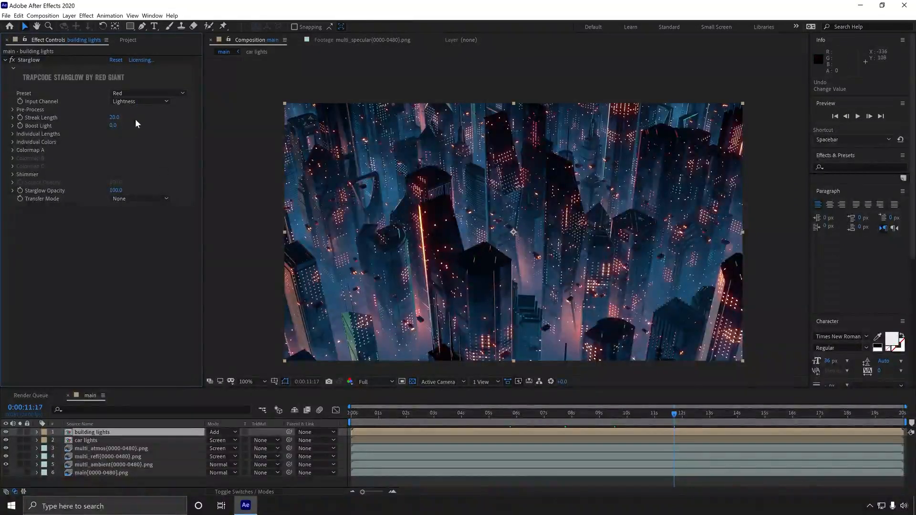
click(114, 117)
text(10)
click(142, 122)
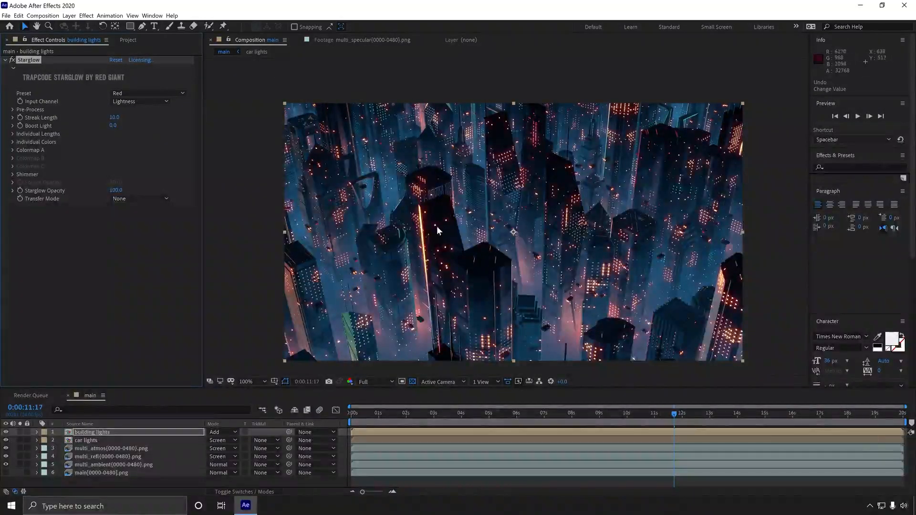
Reveal the building lights layer's opacity and set it to 40%
scroll(426, 231, up, 1)
scroll(420, 229, up, 1)
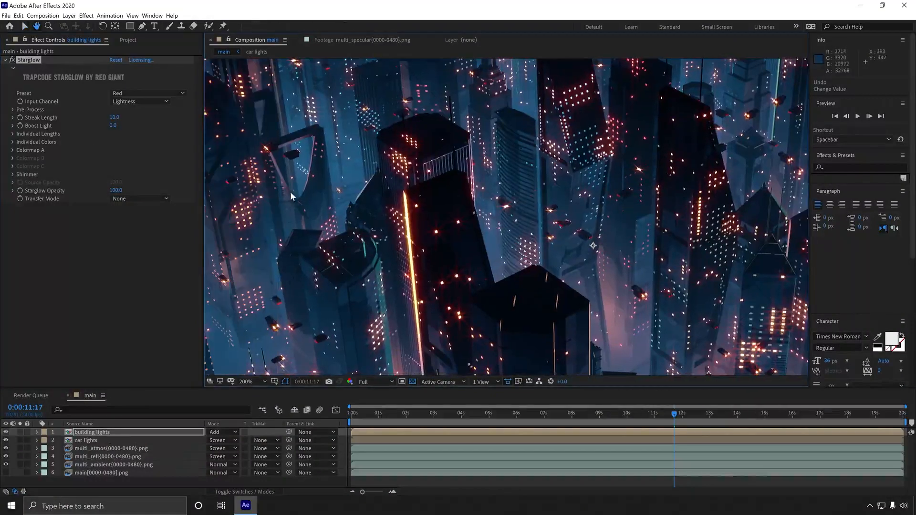
click(122, 433)
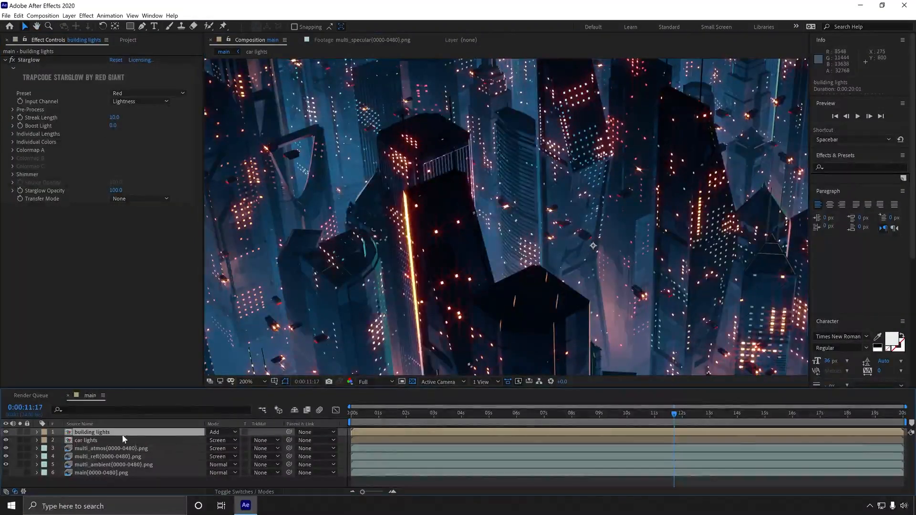
key(t)
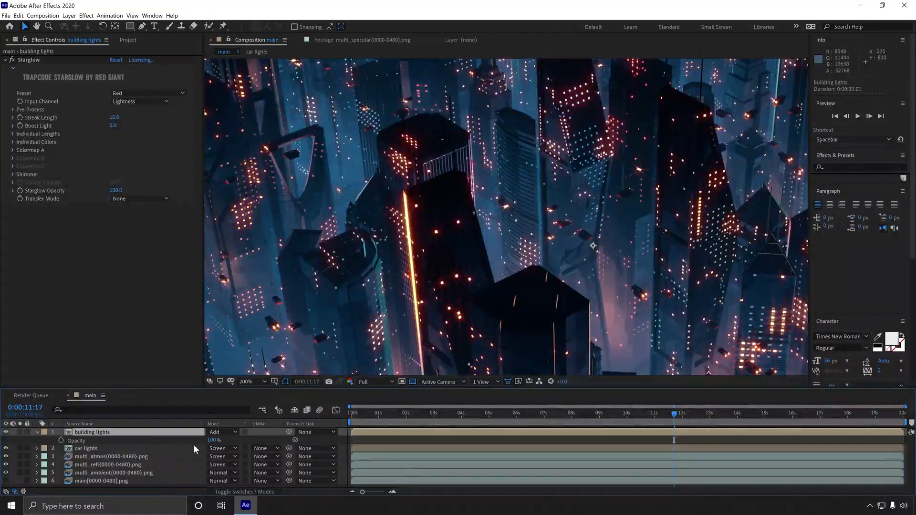
click(212, 440)
text(40)
key(Return)
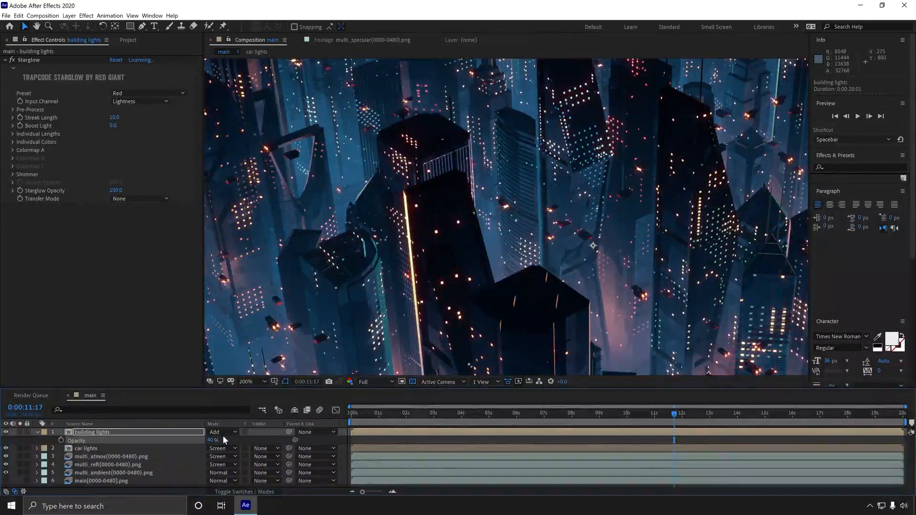
Lower the Starglow pre-process Threshold on the building lights layer to 100
scroll(354, 262, down, 2)
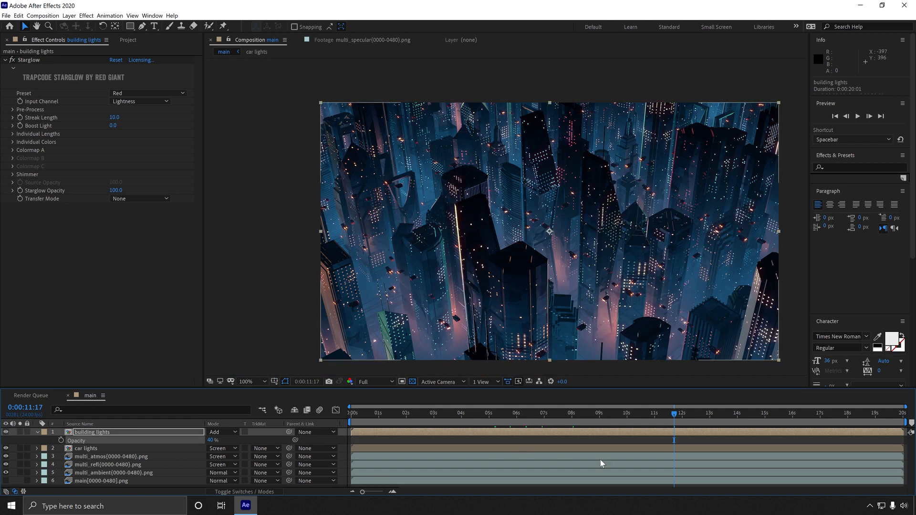
click(732, 415)
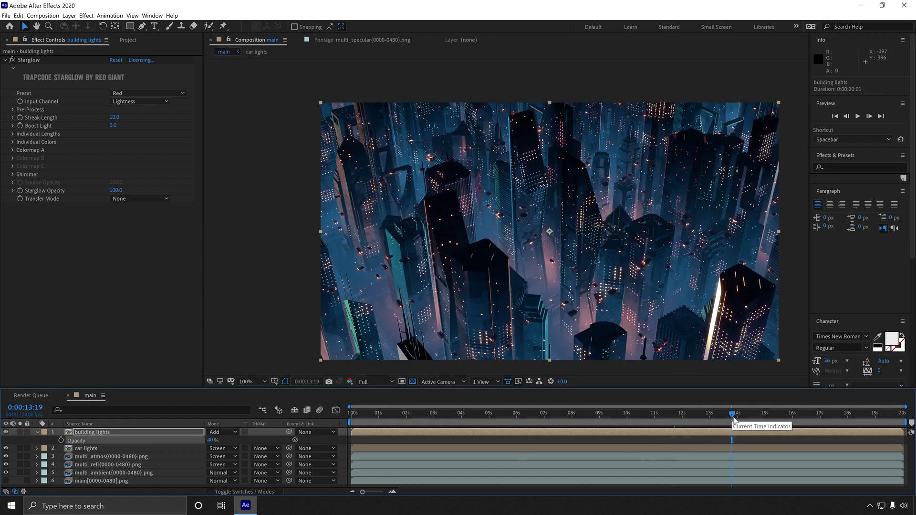
drag(732, 415, 764, 415)
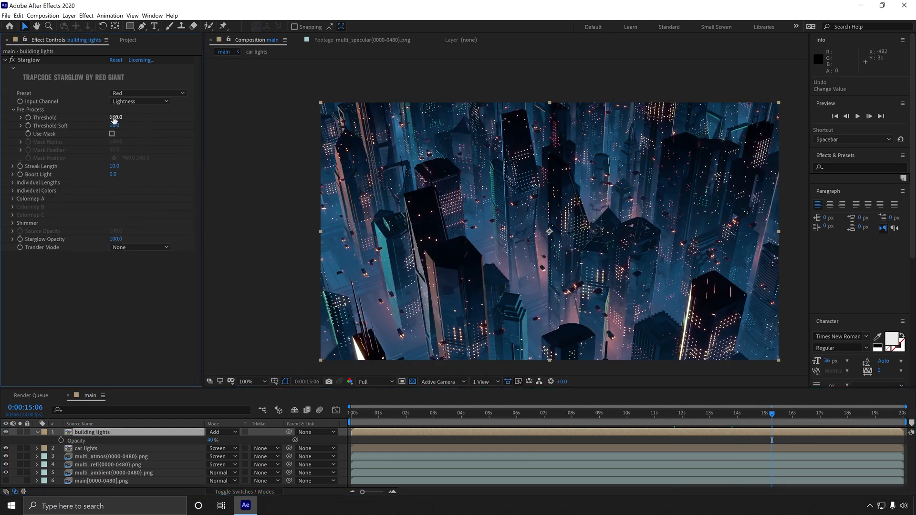
drag(114, 117, 95, 118)
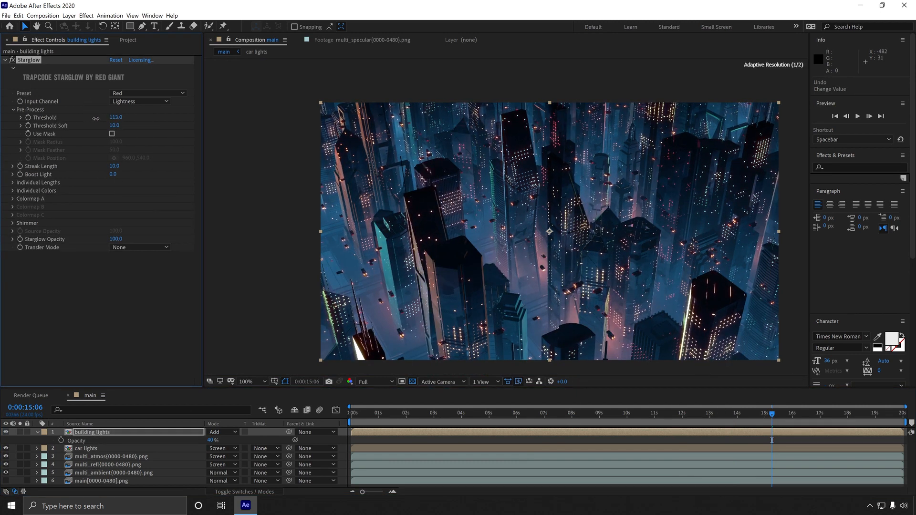
click(116, 118)
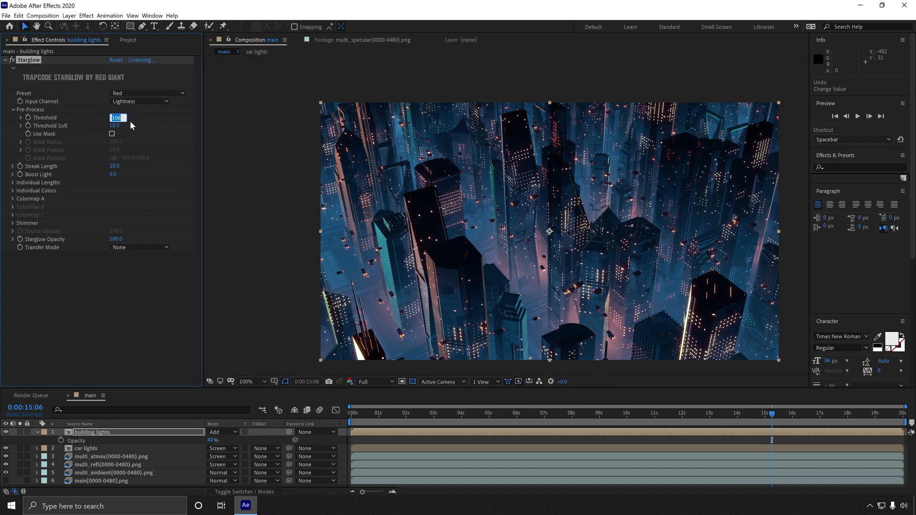
text(100)
key(Return)
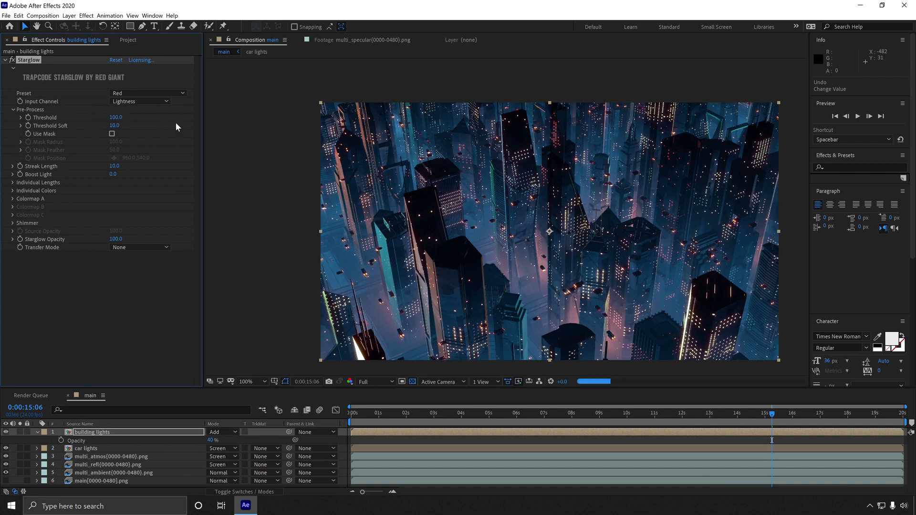
Compare the scene with and without the building lights layer at an earlier frame, around four seconds
click(502, 414)
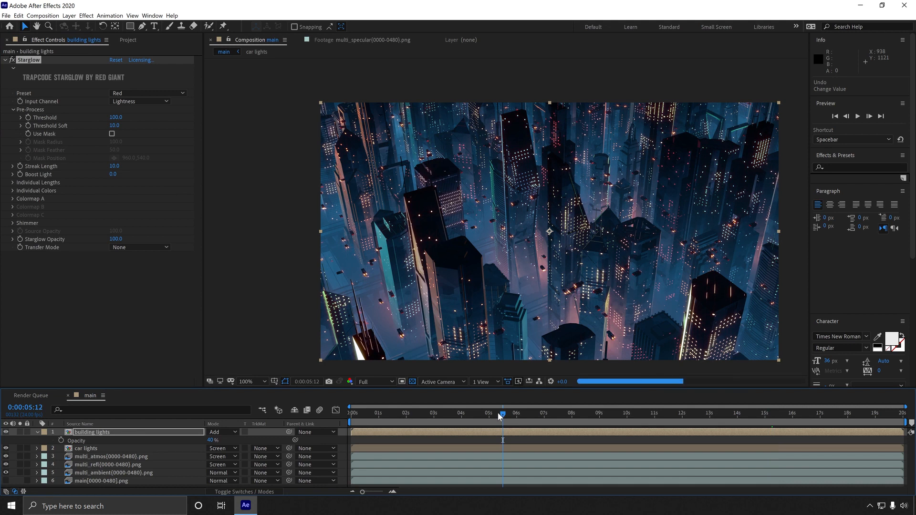
click(468, 415)
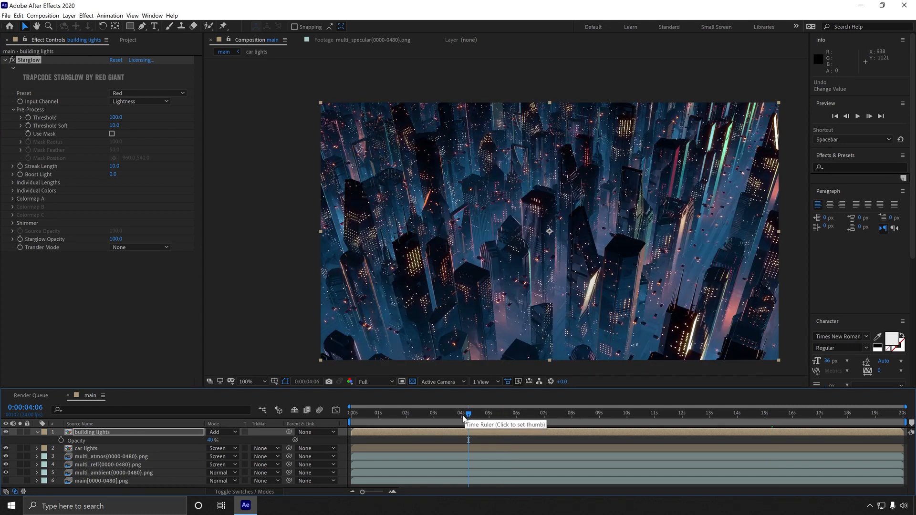
click(6, 432)
click(6, 432)
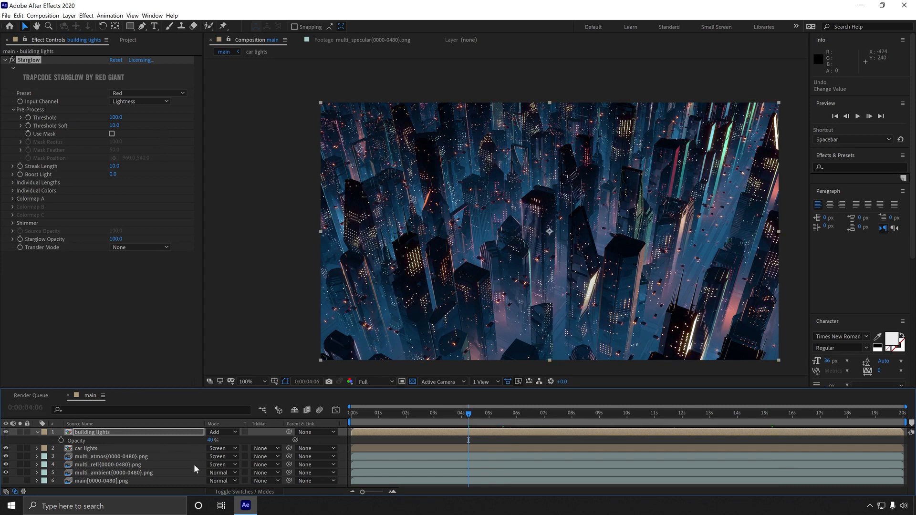
Add a new adjustment layer and place it at the top of the main composition's stack
click(69, 15)
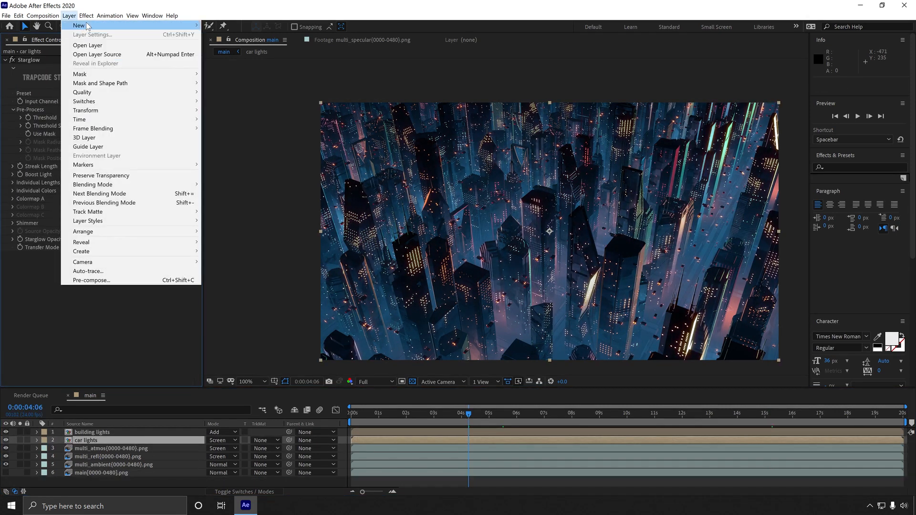
mouse_move(157, 25)
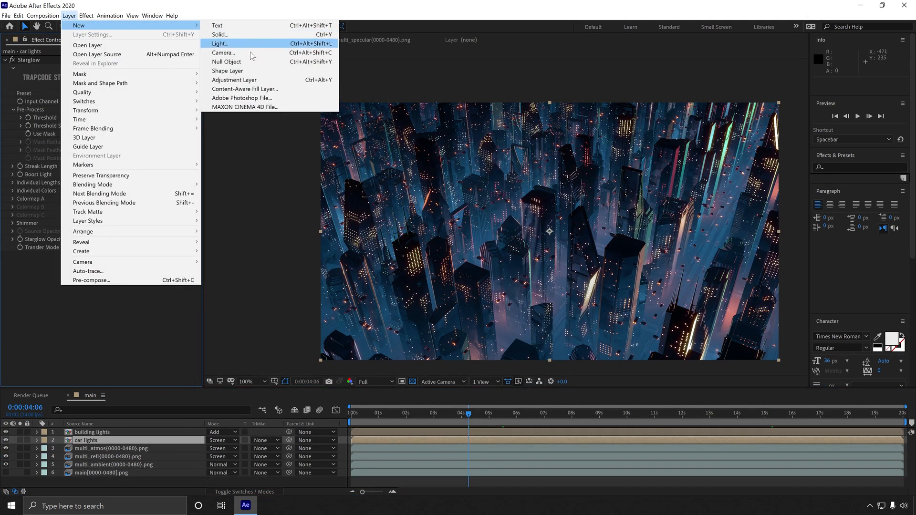
click(263, 81)
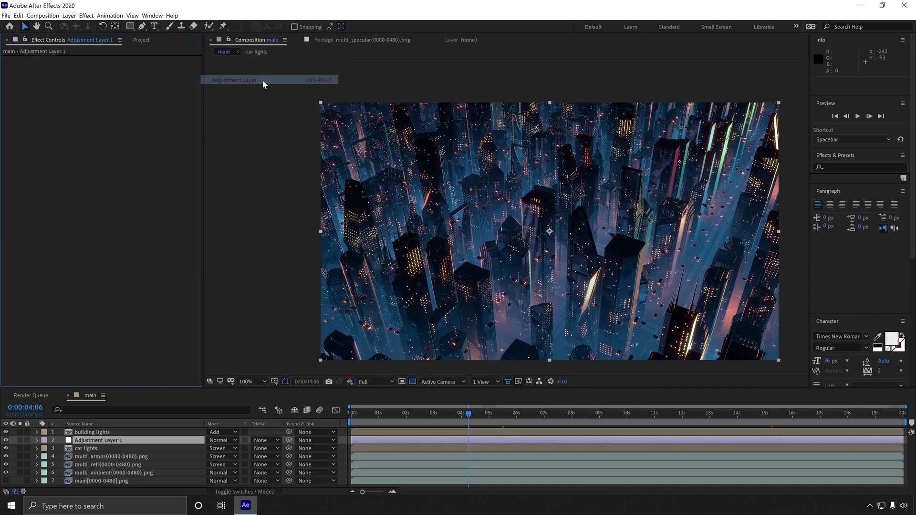
drag(113, 431, 113, 429)
Apply the Stylize Glow effect to the adjustment layer
right_click(110, 432)
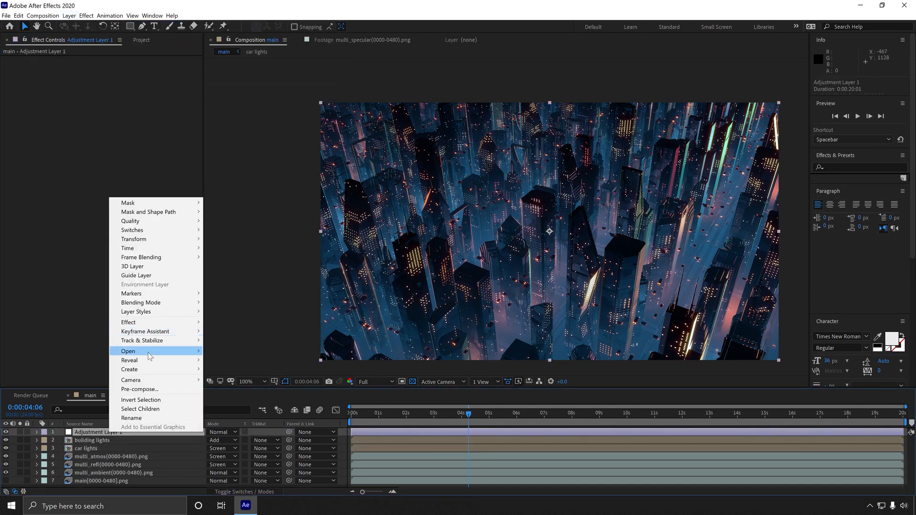
mouse_move(171, 324)
mouse_move(267, 278)
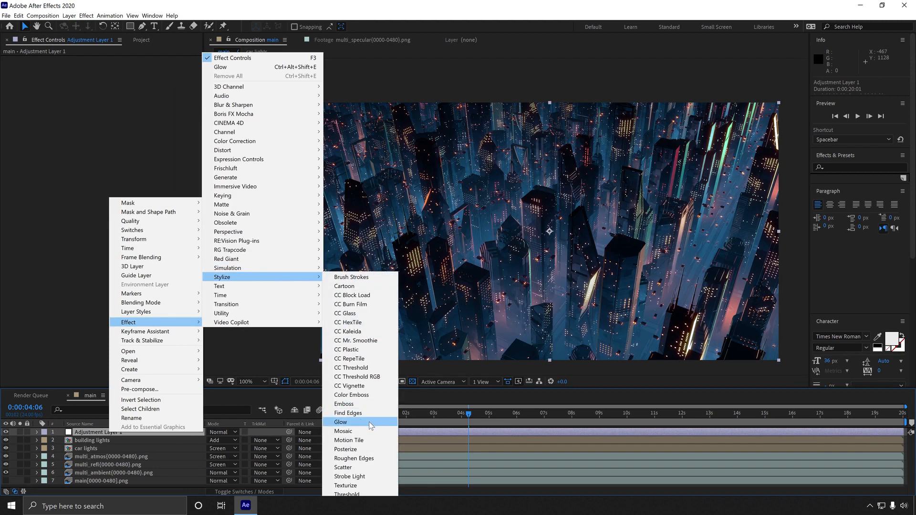
click(340, 422)
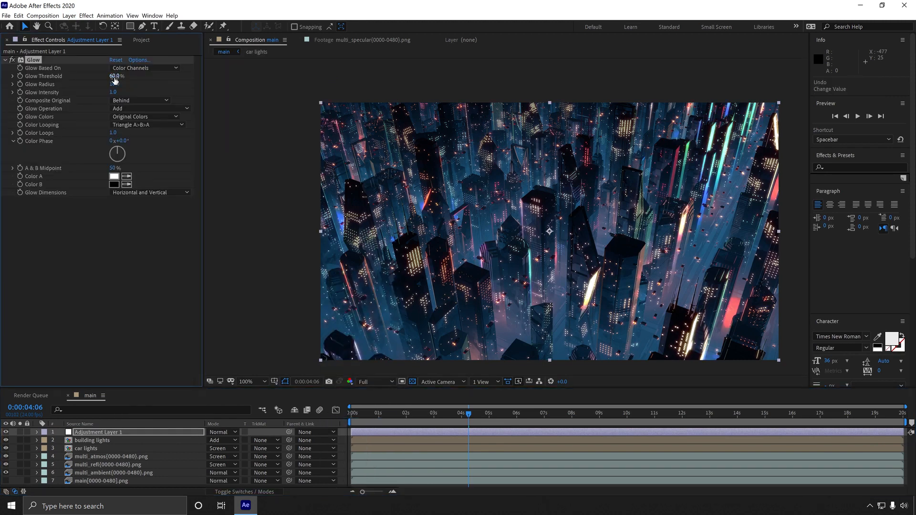
Tune the adjustment layer's Glow to a Threshold of 55.7% and a Radius of 145, checking other frames and comparing without it
drag(140, 76, 179, 83)
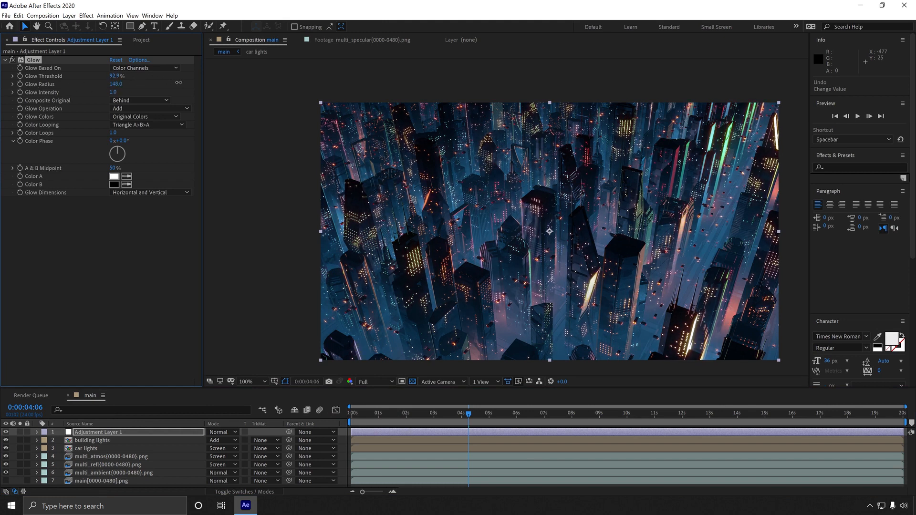
click(558, 416)
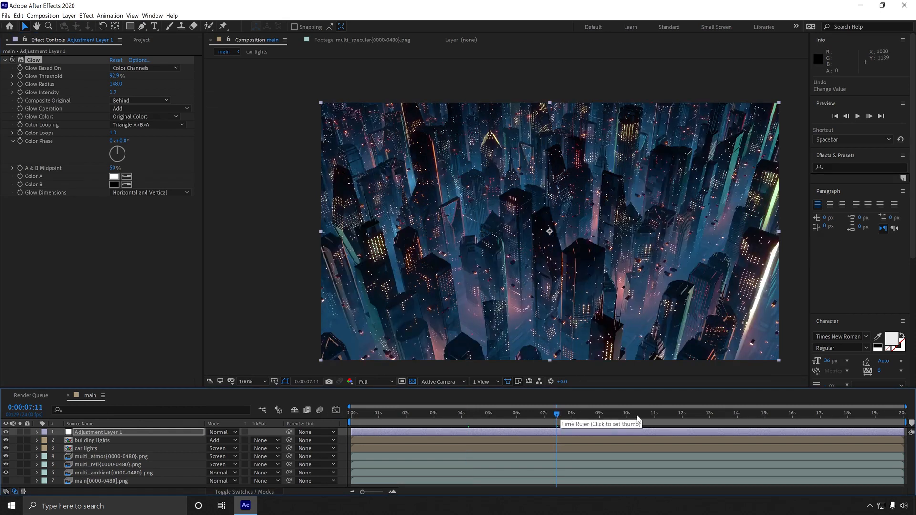
click(637, 417)
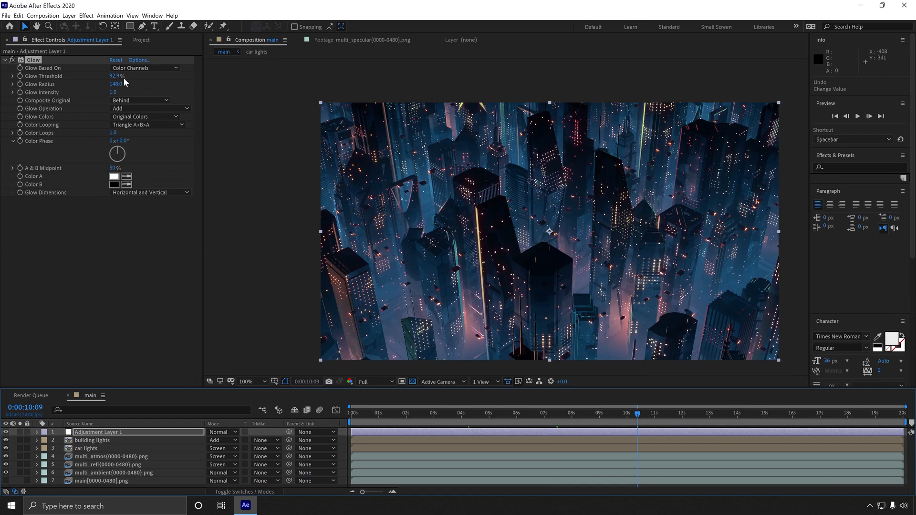
drag(115, 76, 107, 76)
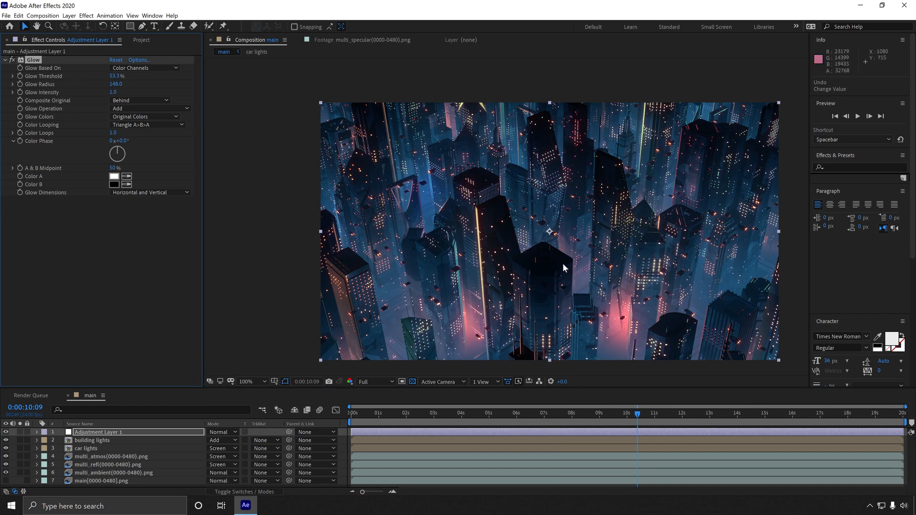
mouse_move(116, 76)
mouse_down()
mouse_move(106, 83)
mouse_move(115, 84)
mouse_up()
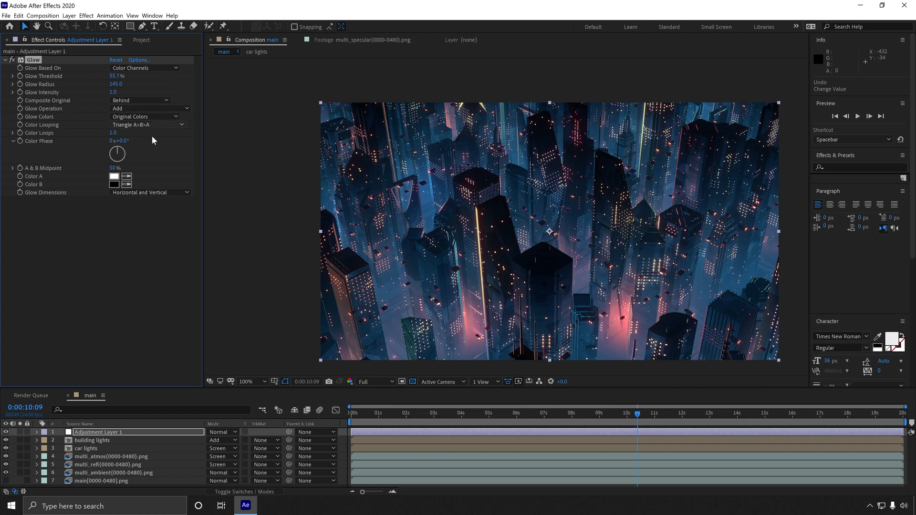
click(6, 432)
click(6, 432)
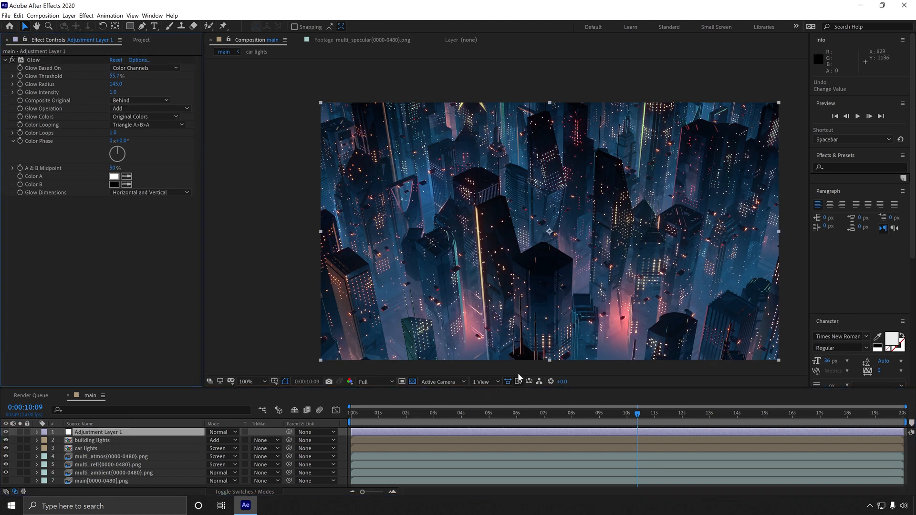
Add another copy of the multi_atmos pass above the adjustment layer and set its blending mode to Add
click(141, 40)
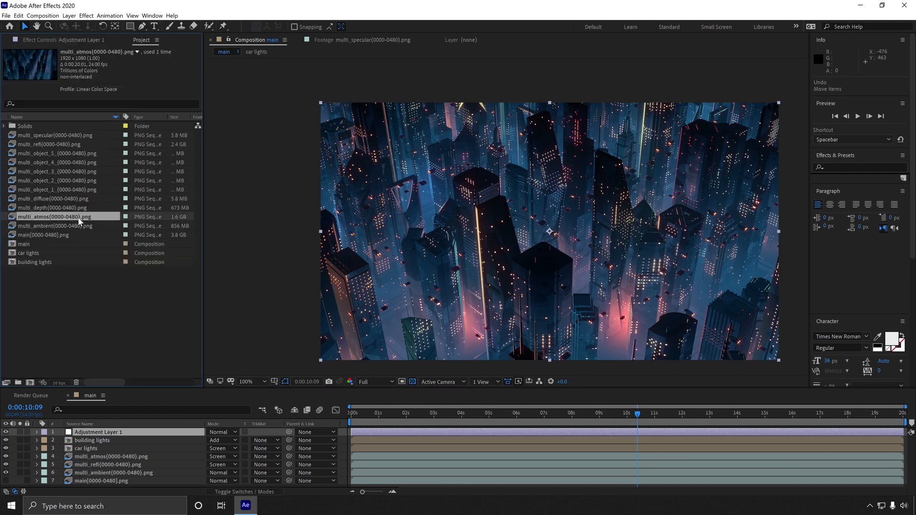
drag(80, 221, 257, 438)
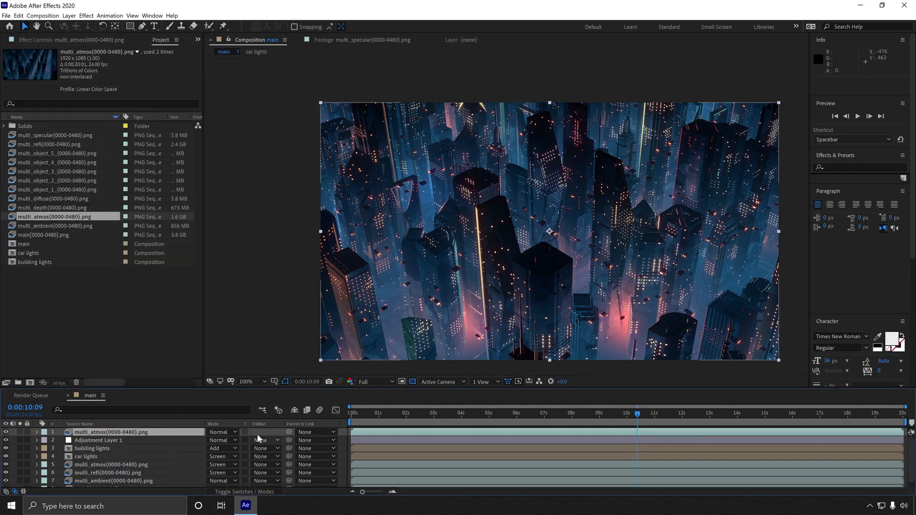
click(220, 432)
click(253, 162)
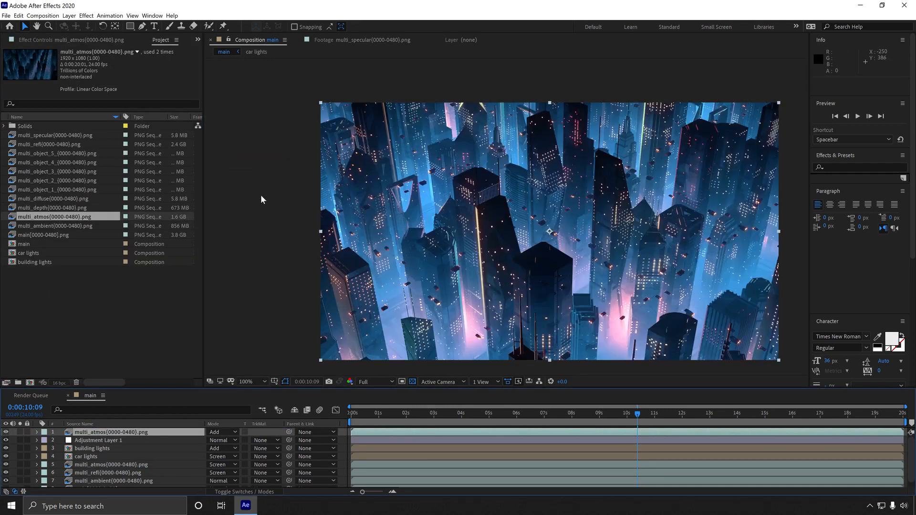
Apply Fast Box Blur to the top multi_atmos layer with a Blur Radius of 21 and Repeat Edge Pixels enabled
right_click(98, 432)
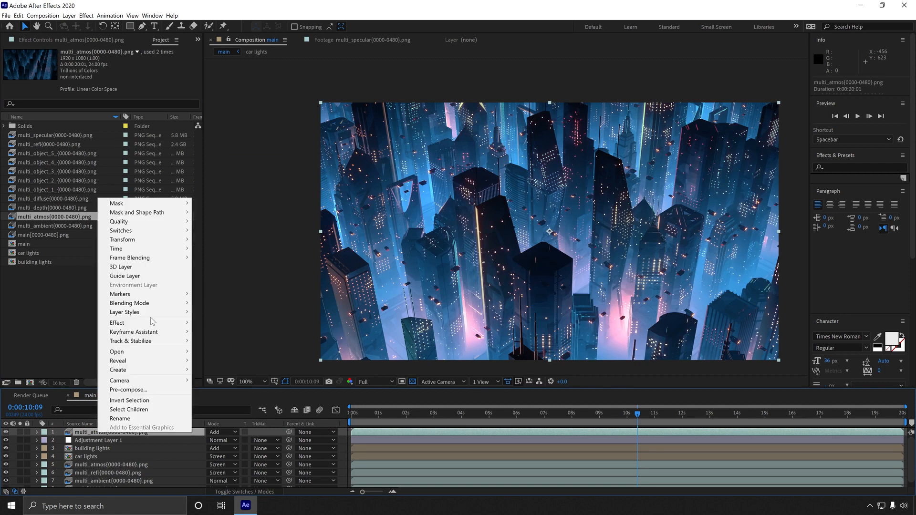
mouse_move(144, 322)
mouse_move(233, 106)
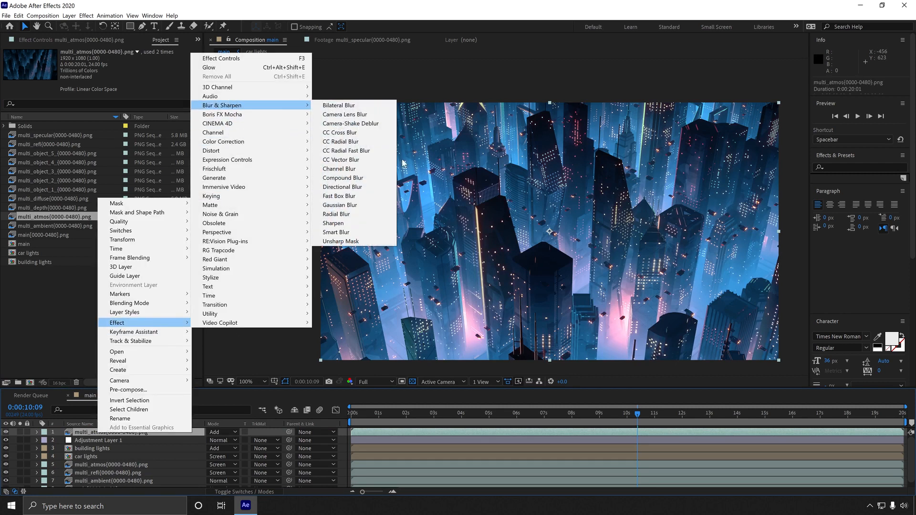
click(343, 196)
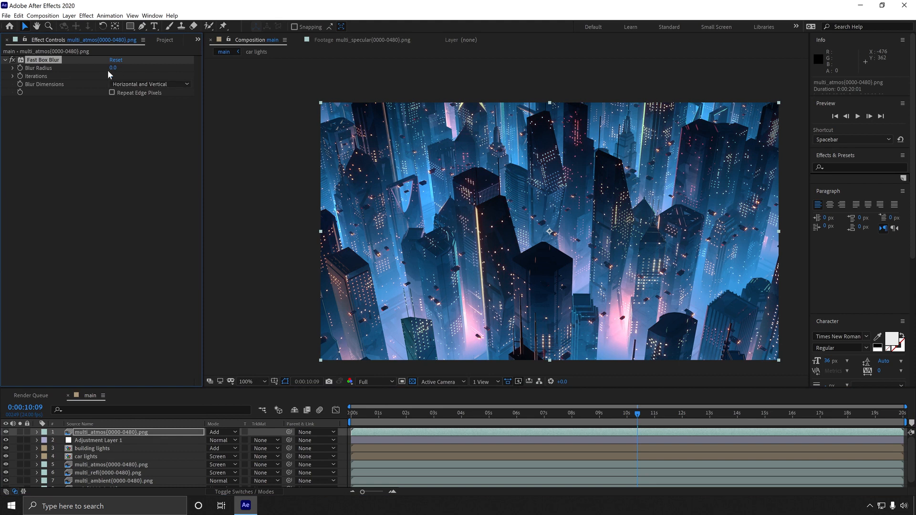
drag(114, 67, 125, 69)
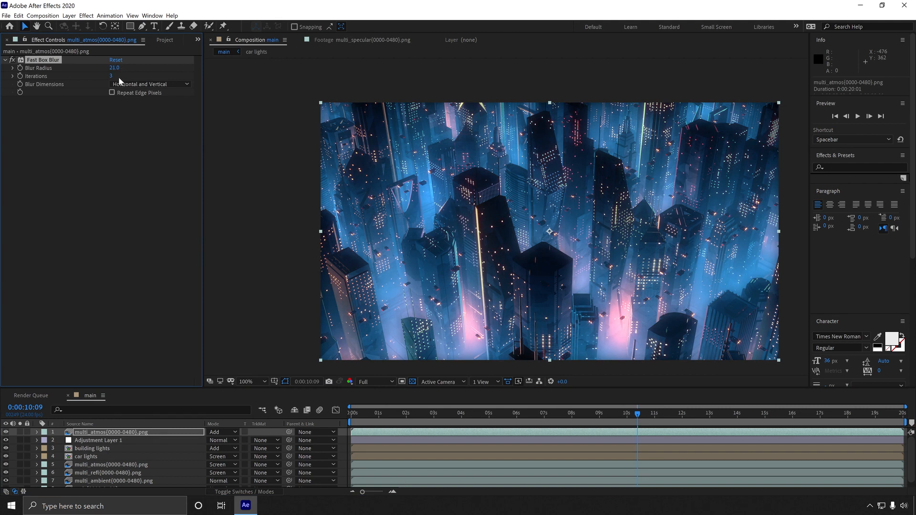
click(112, 93)
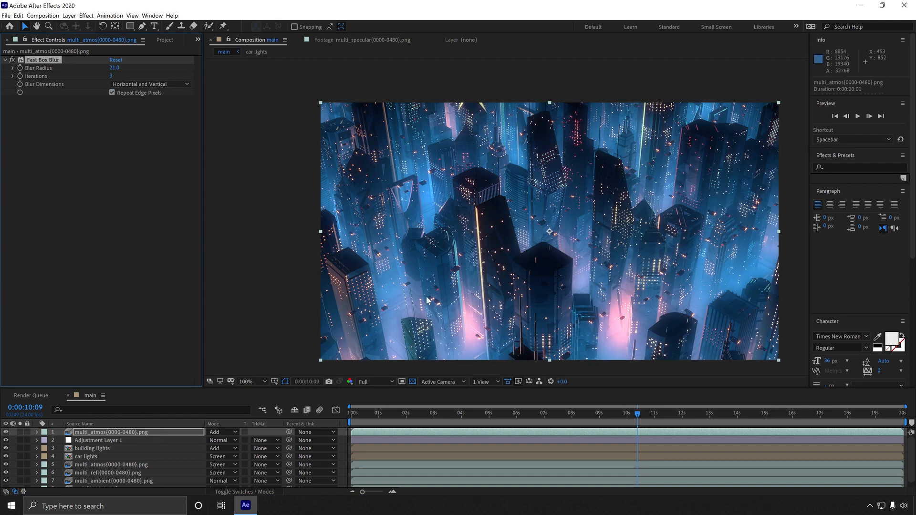
Set the top multi_atmos layer's opacity to 40%
click(205, 432)
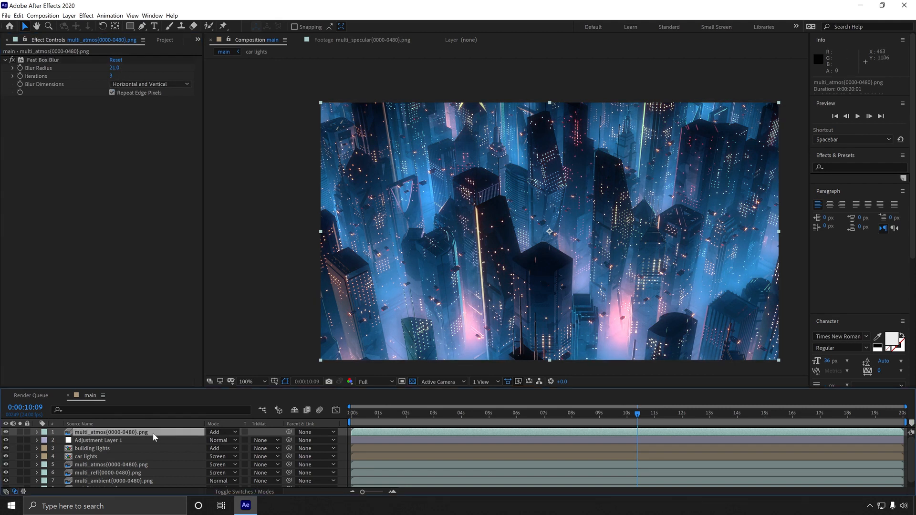
key(t)
click(212, 441)
text(40)
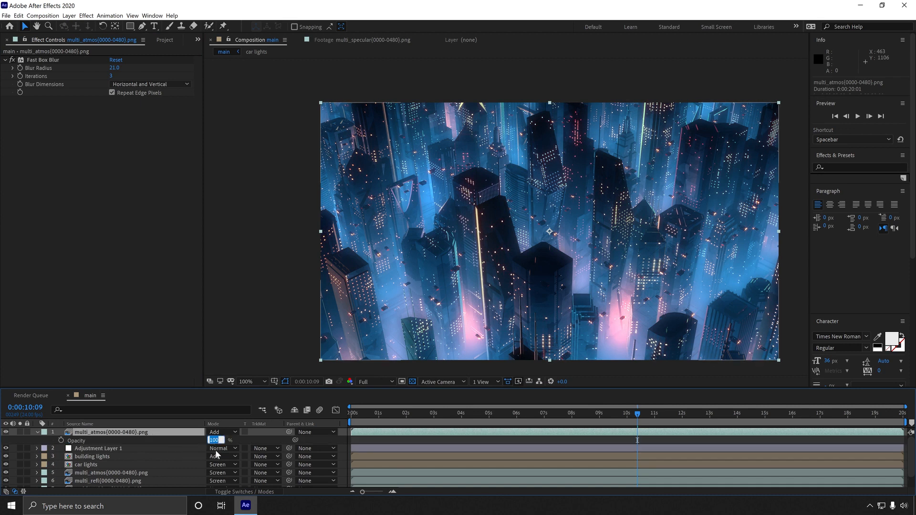
key(Return)
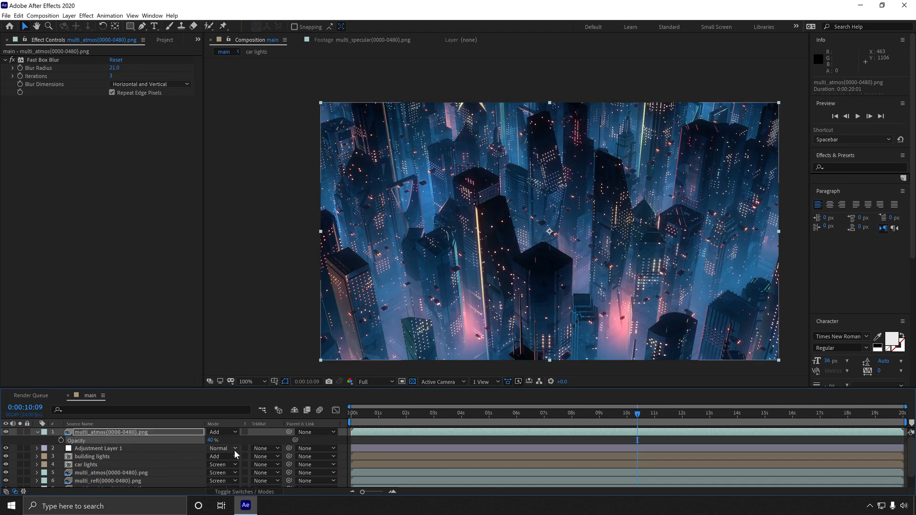
Compare the scene with and without the blurred atmosphere layer, and check it at around twelve and six seconds
click(2, 436)
click(5, 432)
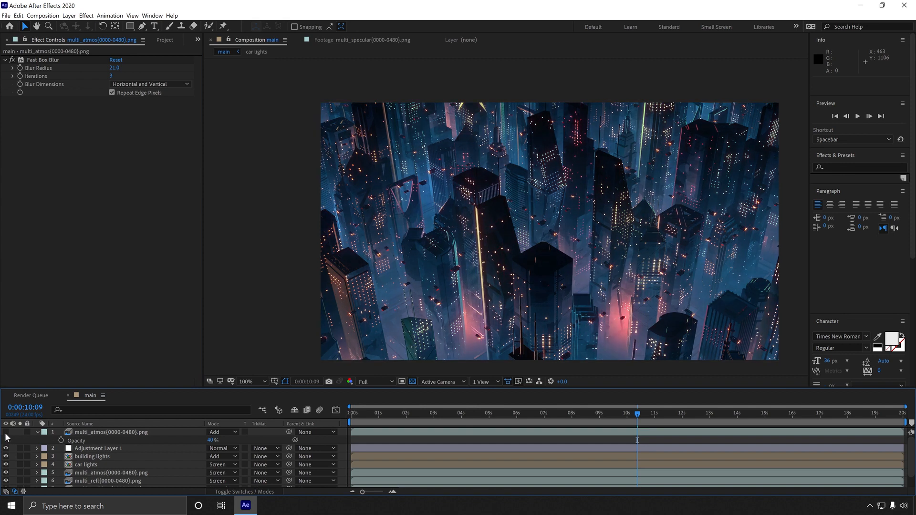
click(6, 432)
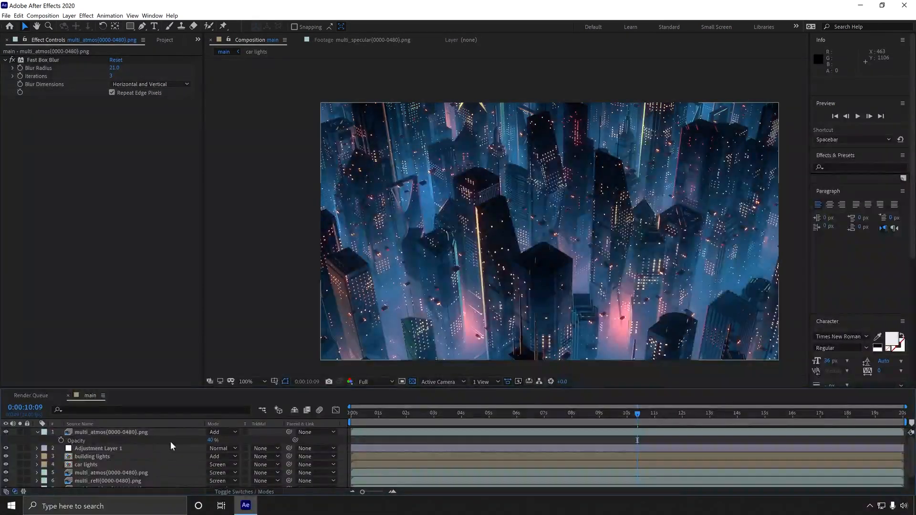
click(38, 431)
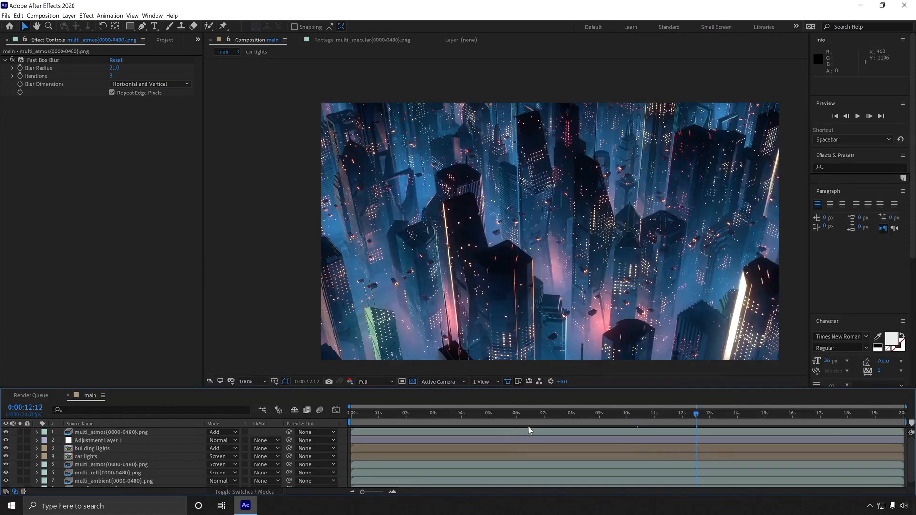
click(526, 423)
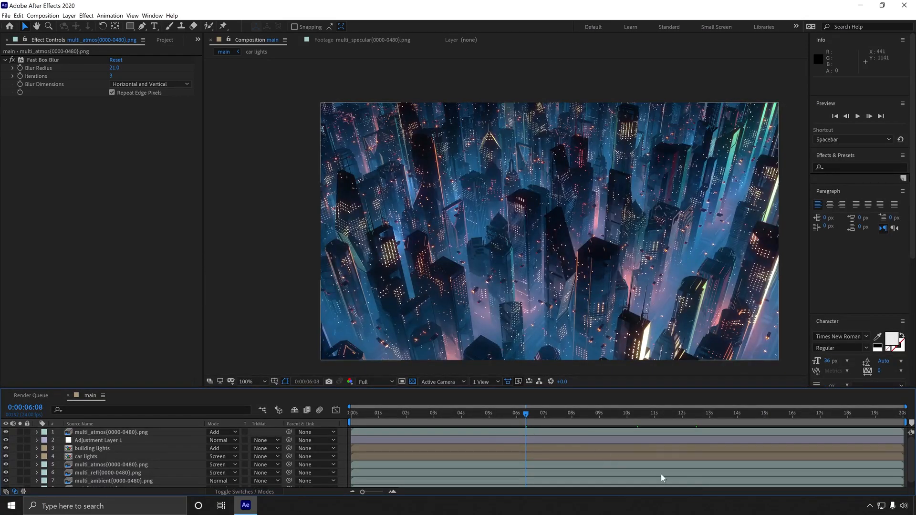
Create a second adjustment layer at the top of the main composition's stack
click(164, 40)
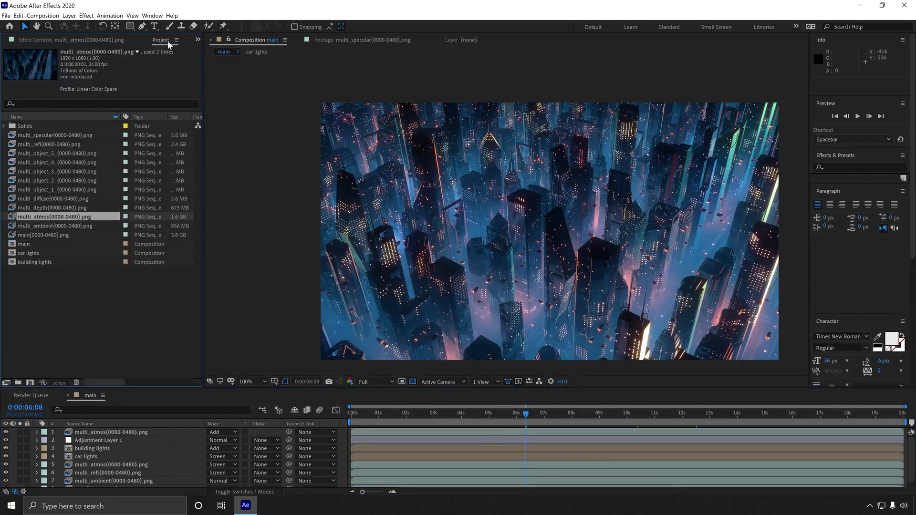
click(139, 440)
click(69, 15)
mouse_move(96, 25)
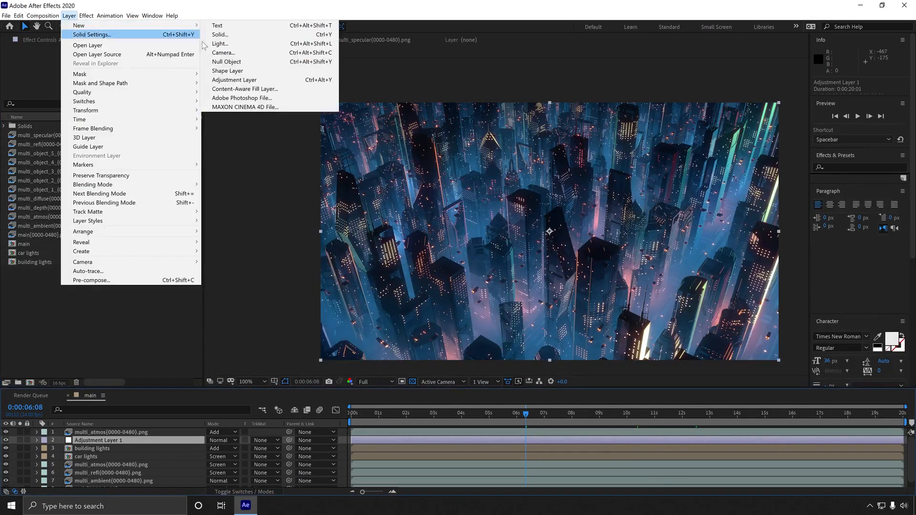
click(274, 81)
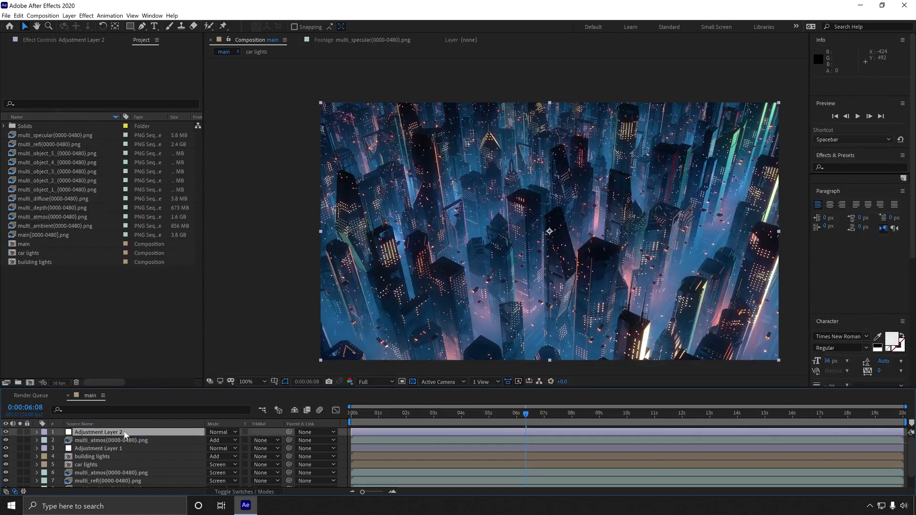
Apply the Lumetri Color effect to the new adjustment layer
right_click(121, 432)
mouse_move(176, 322)
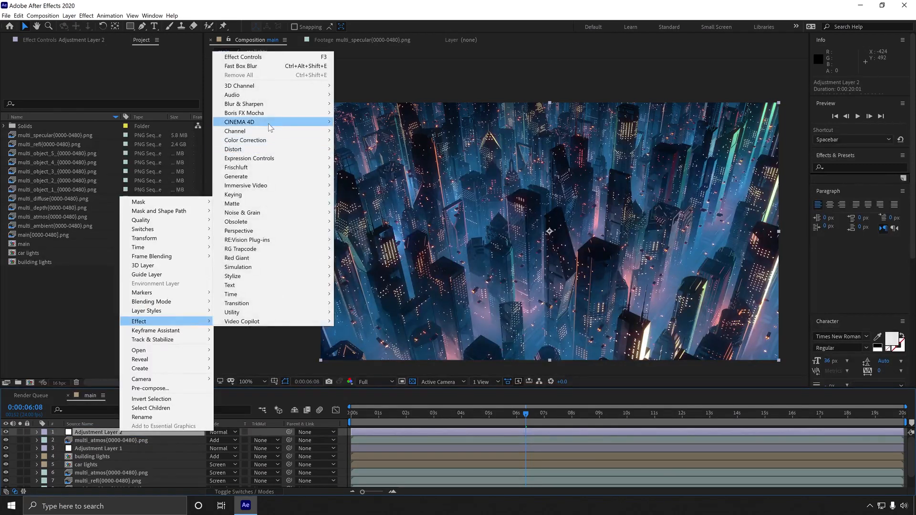
mouse_move(274, 140)
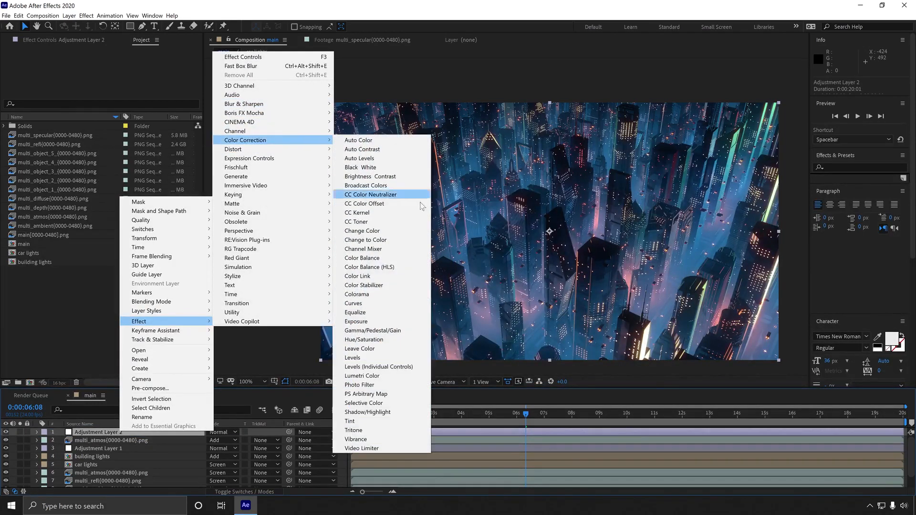
click(377, 376)
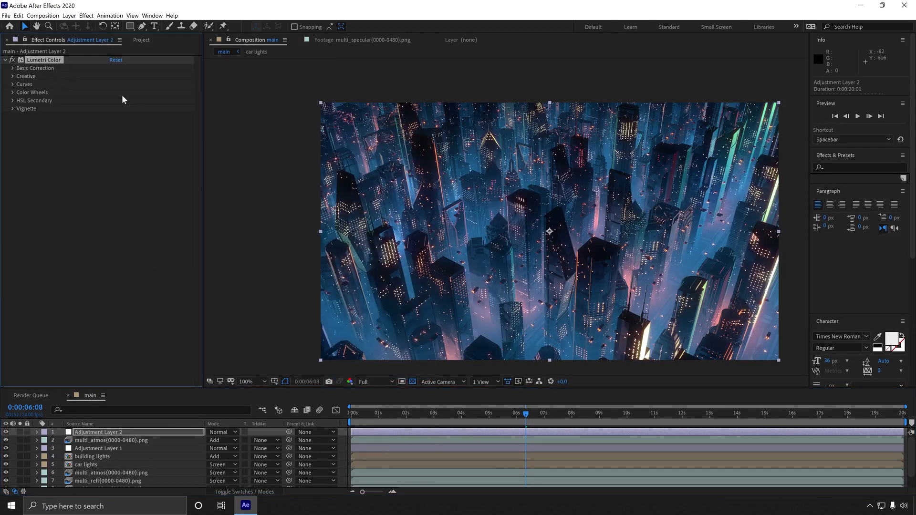
Set the Lumetri white balance Temperature to 25 and Tint to 25 in the Basic Correction settings
click(13, 68)
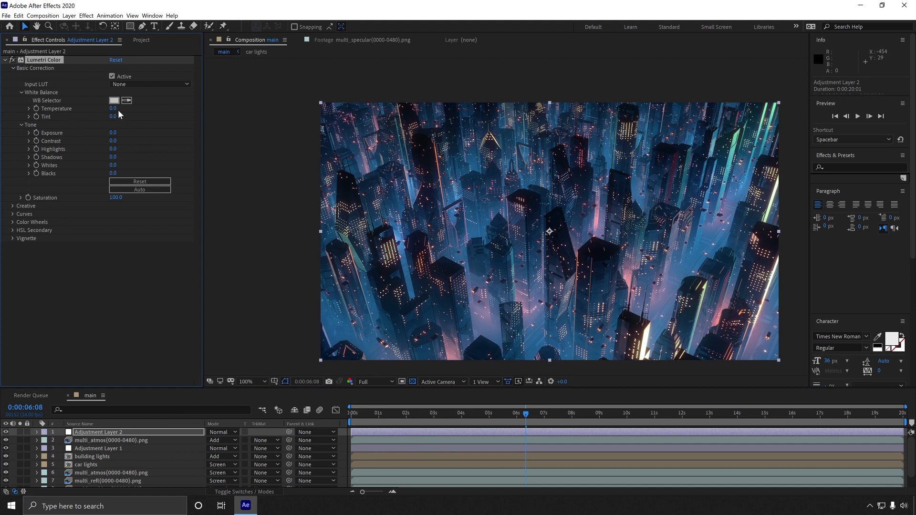
text(25)
key(Return)
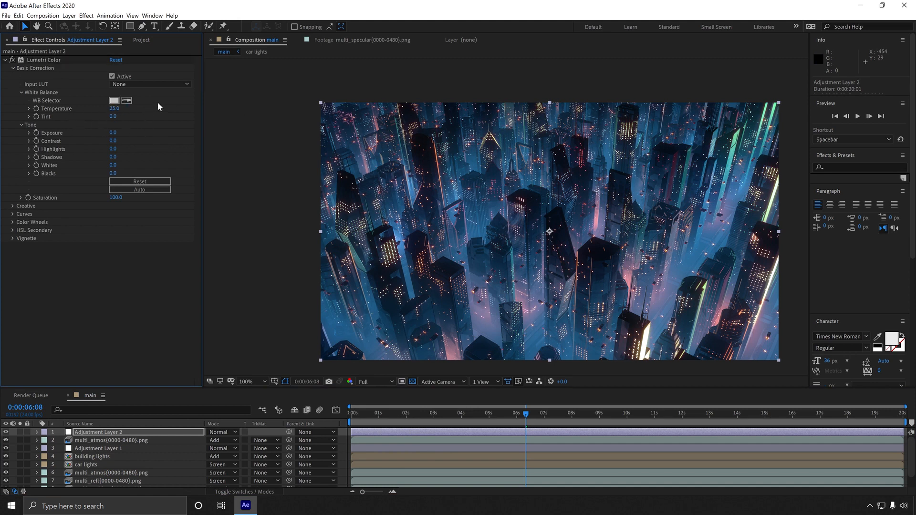
click(113, 116)
text(25)
key(Return)
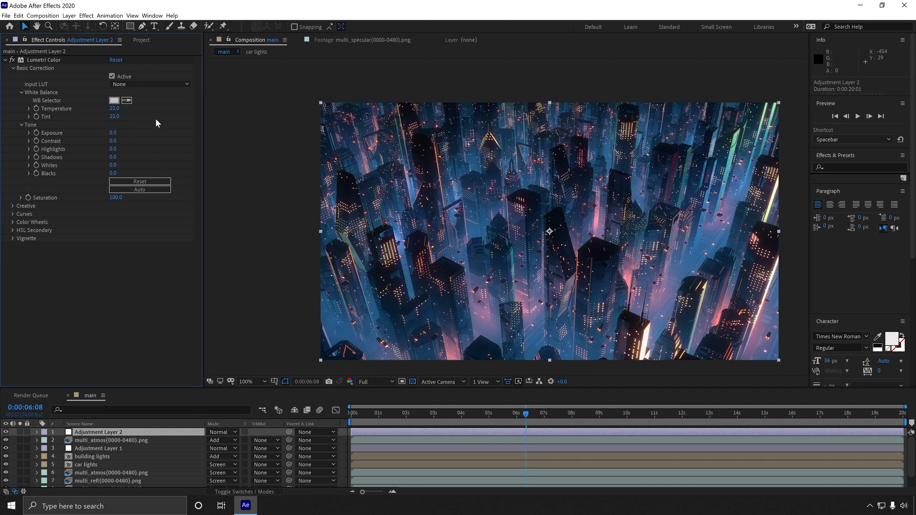
Inspect the city up close and reduce the Lumetri Tint to 10
key(period)
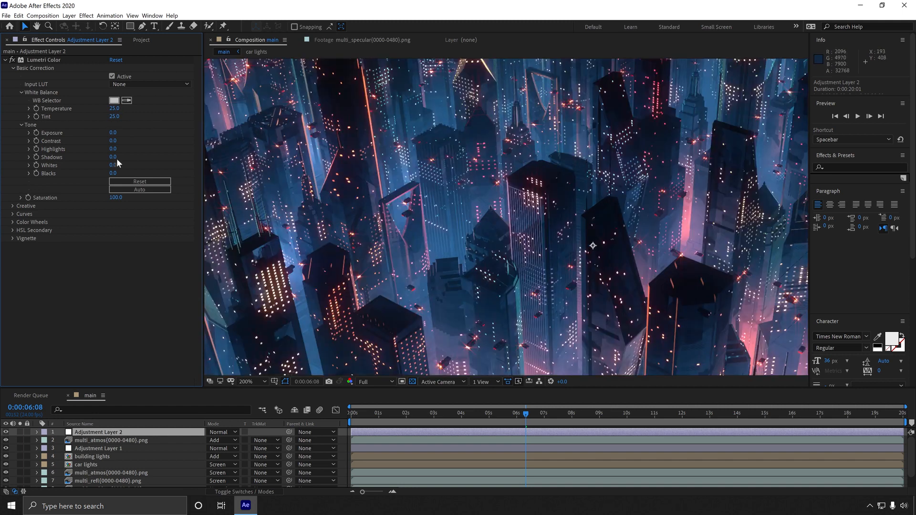
click(115, 118)
text(10)
key(Return)
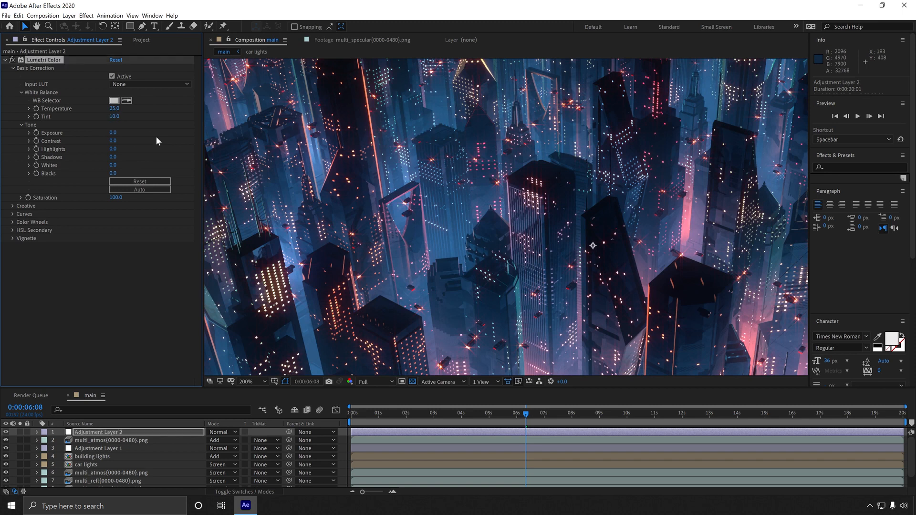
key(comma)
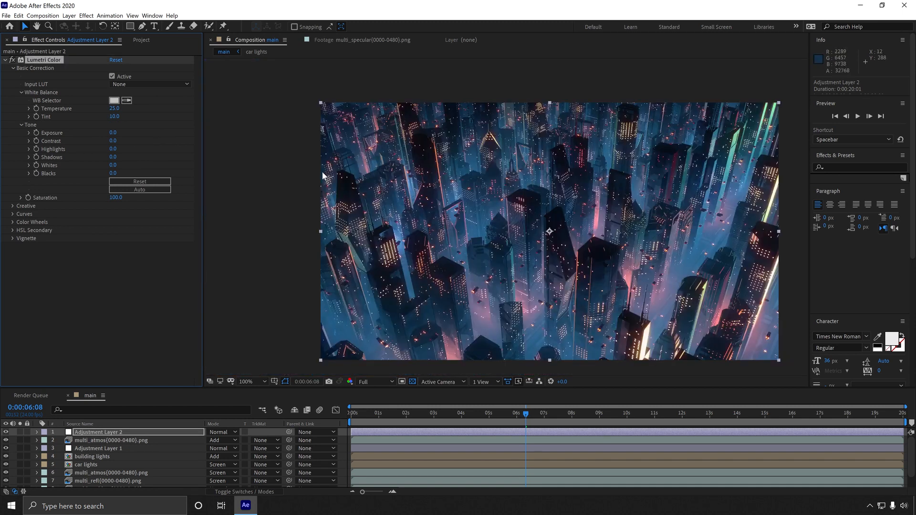
Set the Lumetri Exposure to 0.5
click(114, 133)
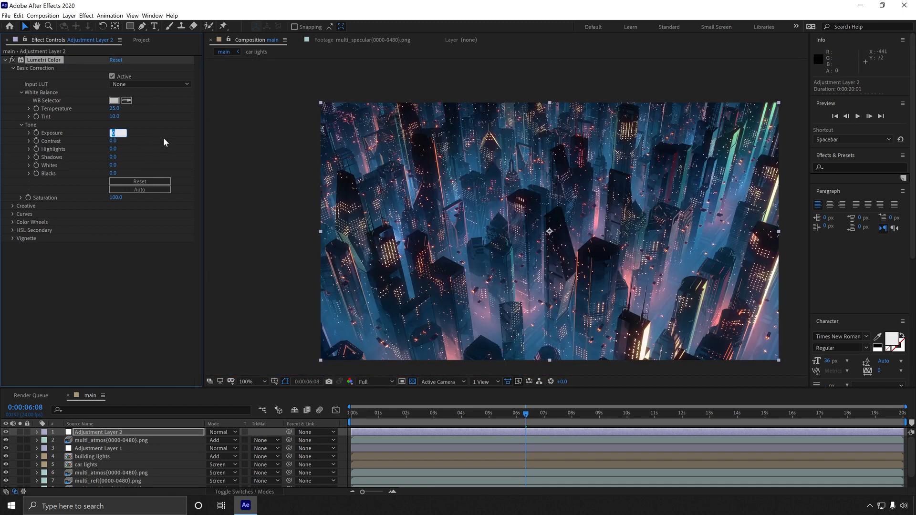
text(.5)
key(Return)
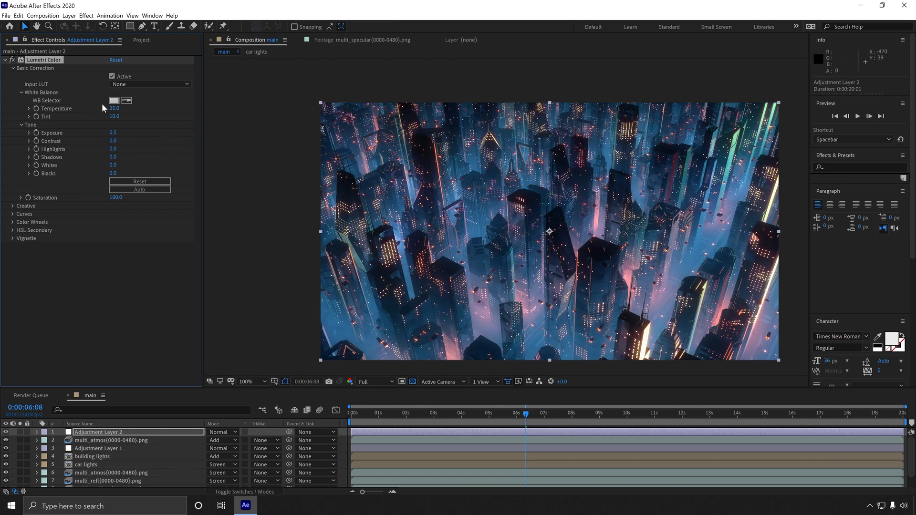
Set the Sharpen value in the Lumetri Creative adjustments to 25
click(12, 207)
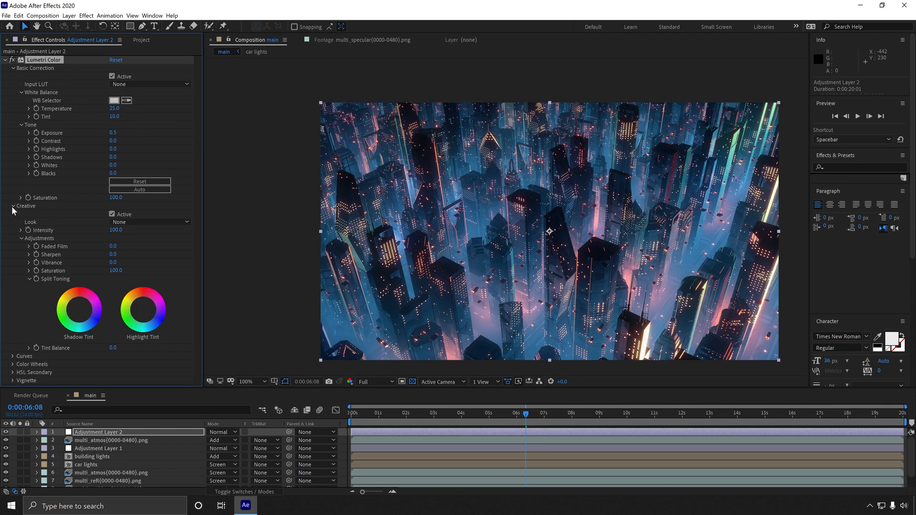
scroll(551, 271, up, 2)
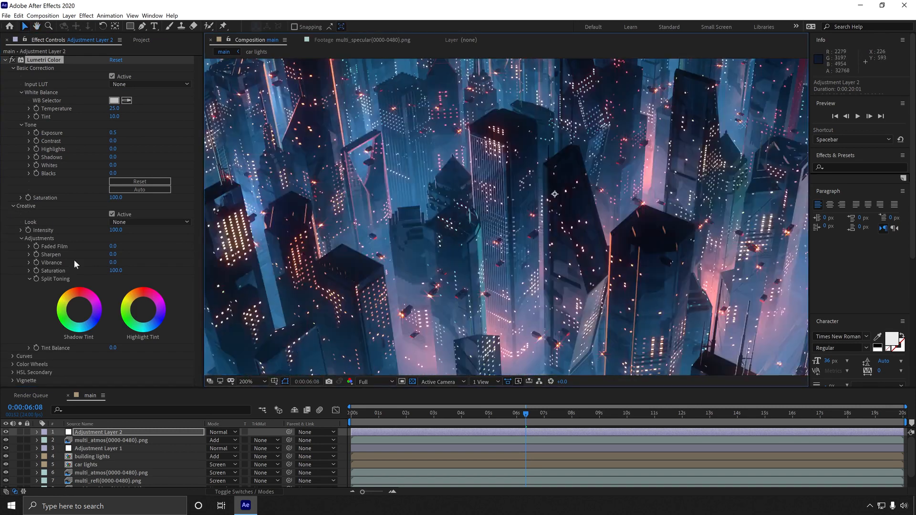
click(113, 255)
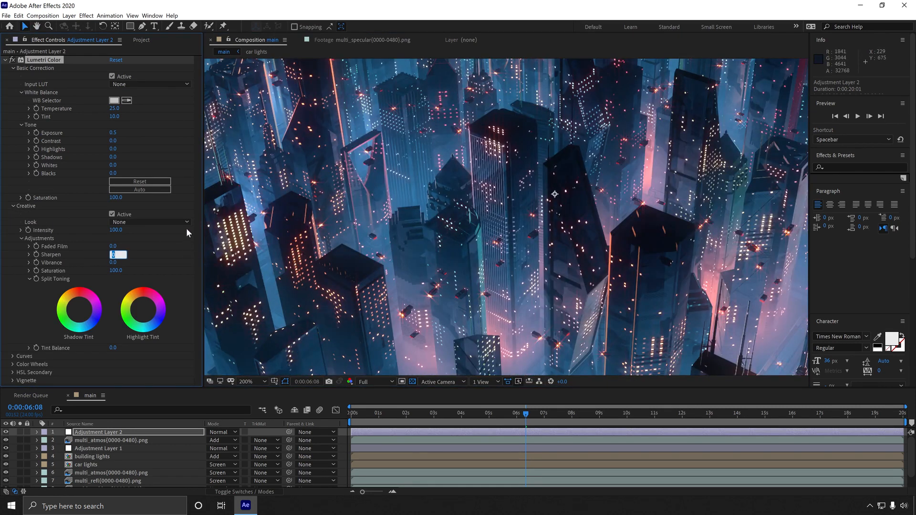
text(25)
key(Return)
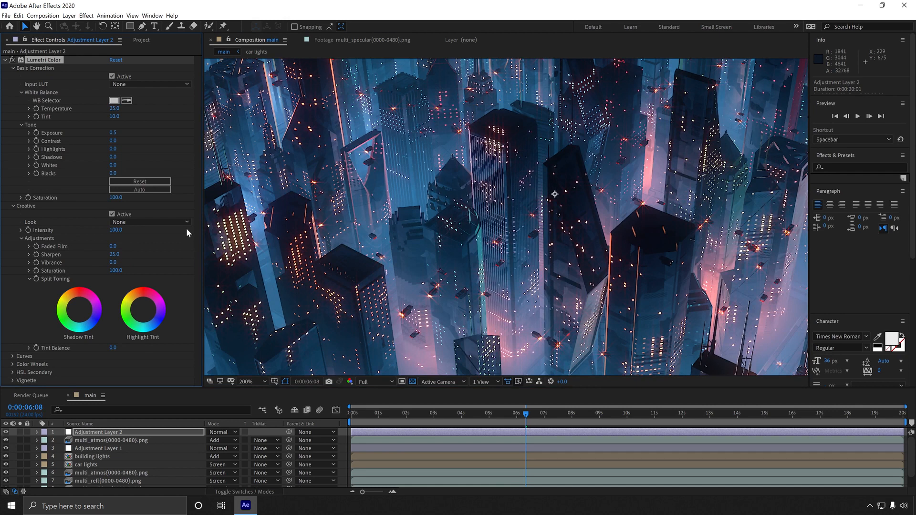
Inspect the sharpened buildings up close and reduce the Lumetri Creative Sharpen to 10
key(h)
mouse_move(576, 248)
mouse_down()
mouse_move(415, 228)
mouse_move(431, 298)
mouse_up()
mouse_move(304, 231)
mouse_down()
mouse_move(527, 230)
mouse_move(494, 218)
mouse_up()
key(v)
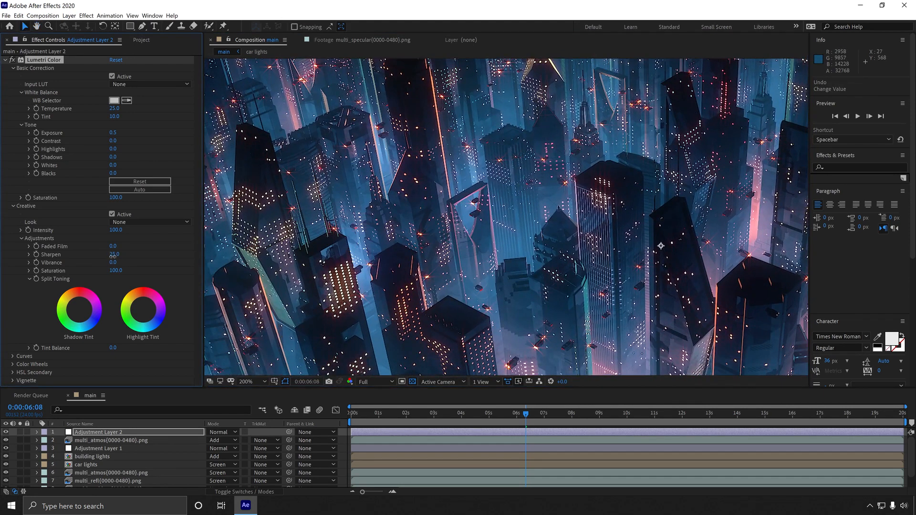
click(115, 254)
text(10)
key(Return)
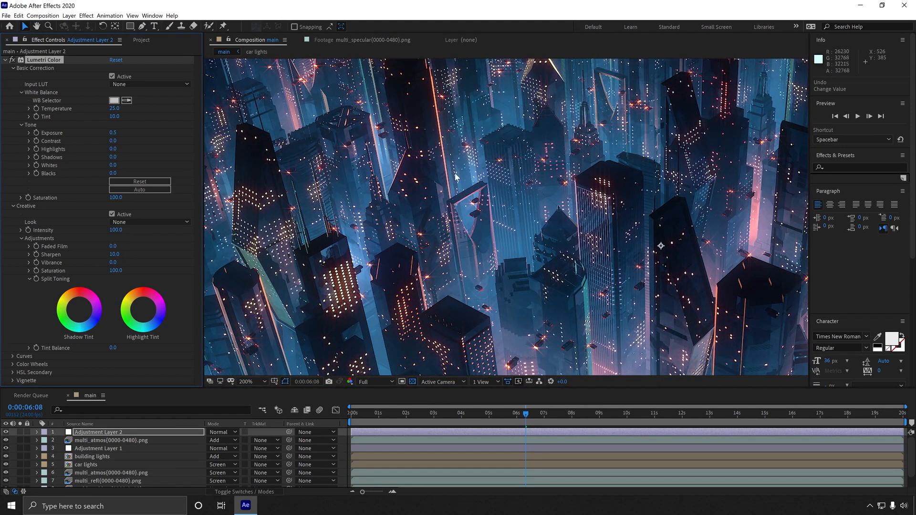
Open the Lumetri RGB curves and shift the red curve's black point slightly inward to remove red from the shadows
key(h)
drag(489, 179, 390, 113)
key(v)
click(13, 356)
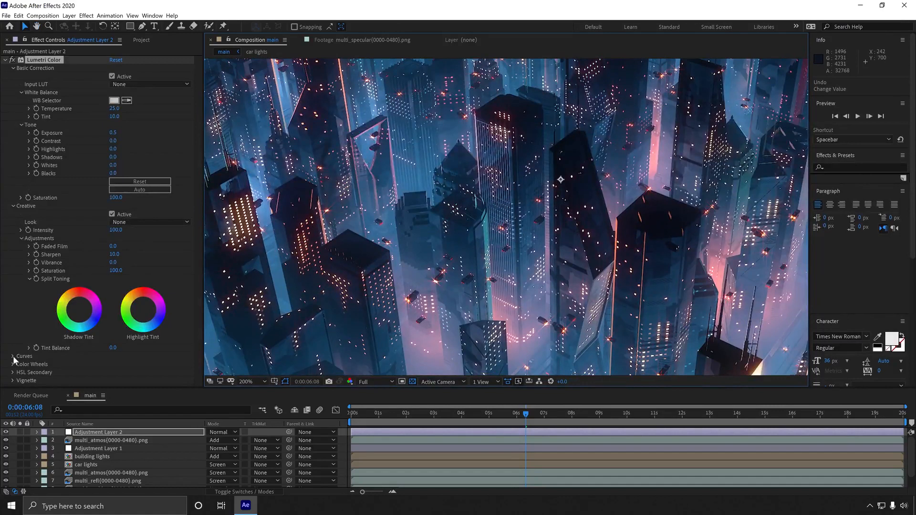
scroll(143, 287, down, 6)
key(h)
drag(450, 259, 479, 240)
key(v)
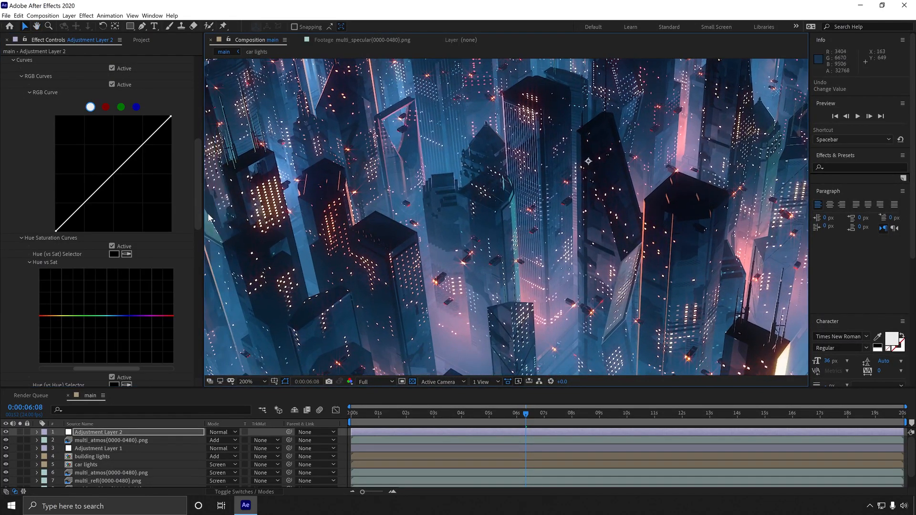
click(106, 108)
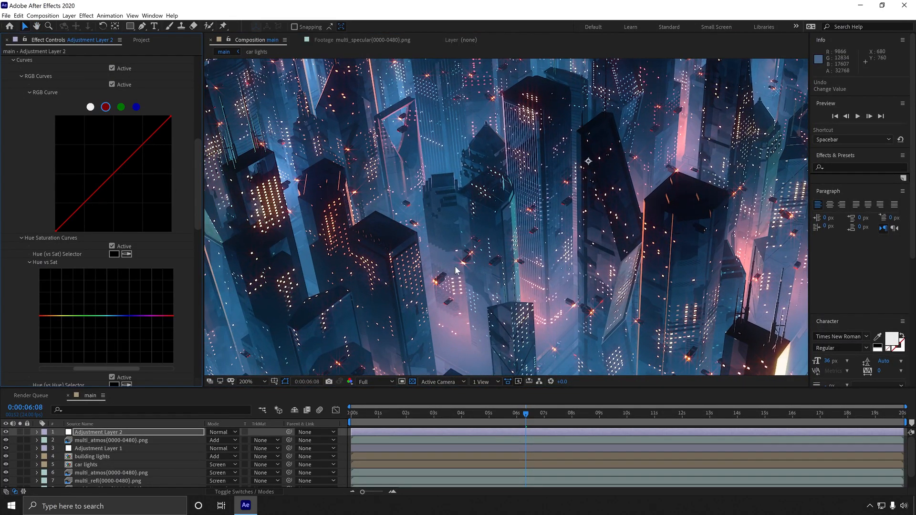
key(h)
drag(489, 250, 331, 206)
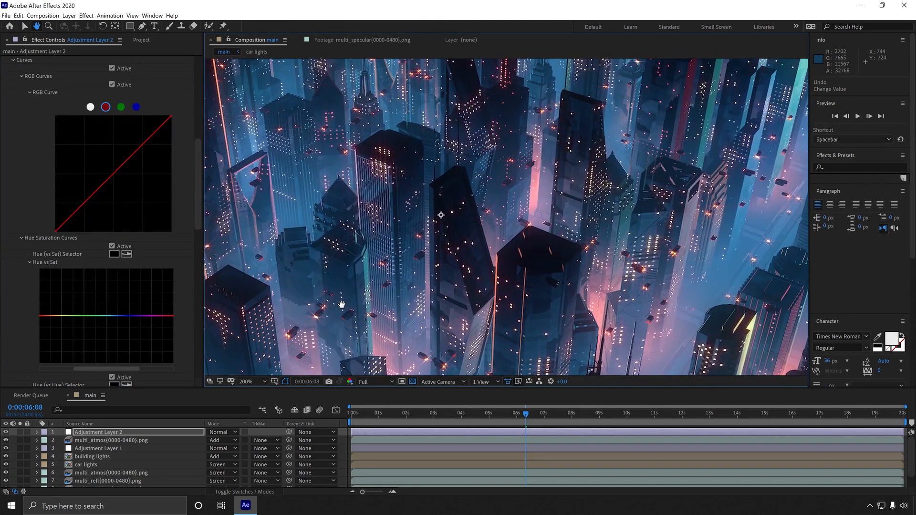
key(v)
drag(57, 234, 59, 238)
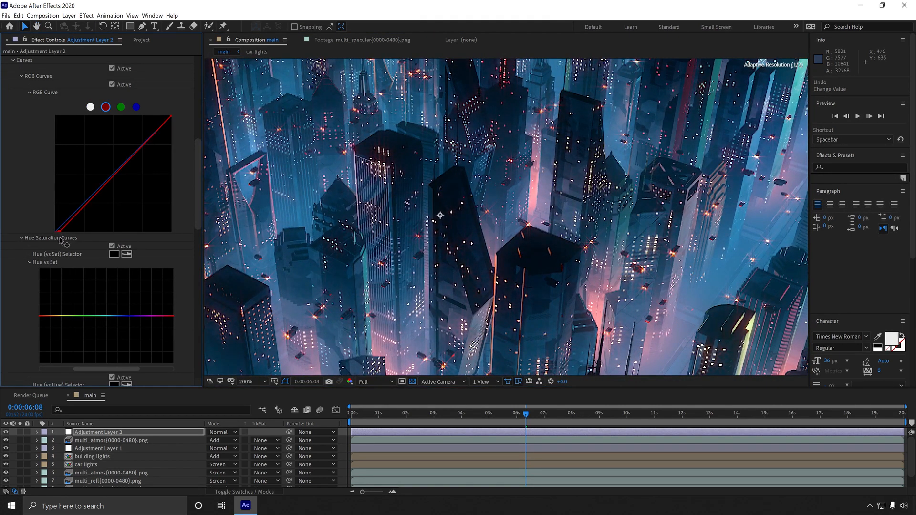
Lift the green RGB curve's black point slightly to tint the shadows green, and display the blue curve
click(121, 107)
drag(57, 231, 50, 228)
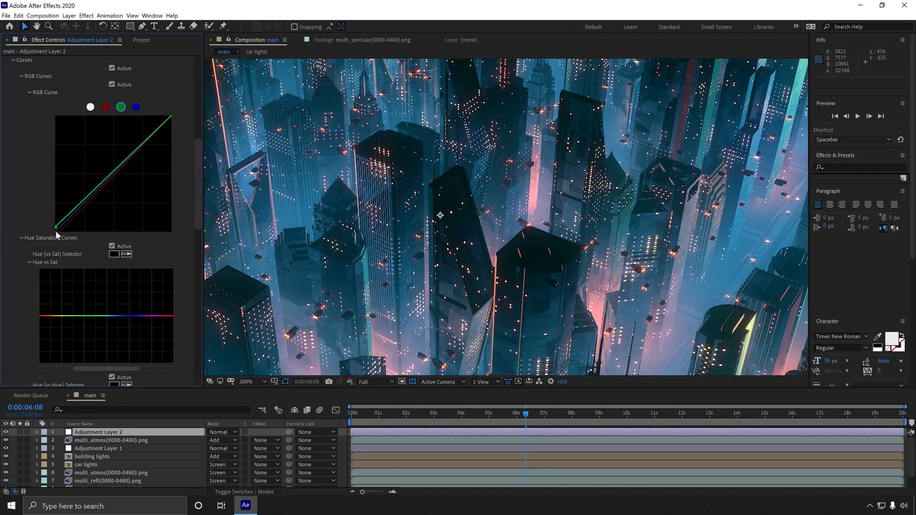
drag(56, 230, 55, 231)
click(136, 107)
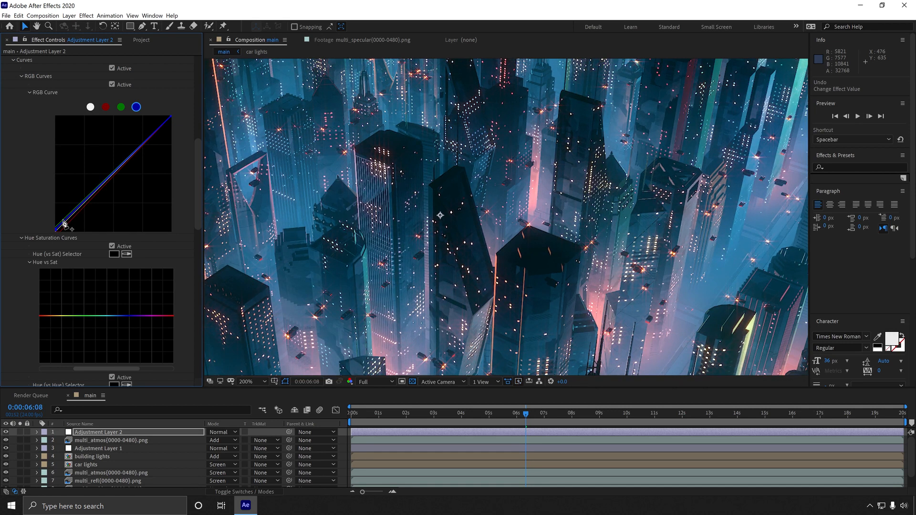
Shape the master RGB curve into a gentle contrast curve with a raised highlight point, a lower shadow point and a slightly lifted black point
click(91, 107)
drag(144, 144, 139, 138)
drag(91, 188, 82, 204)
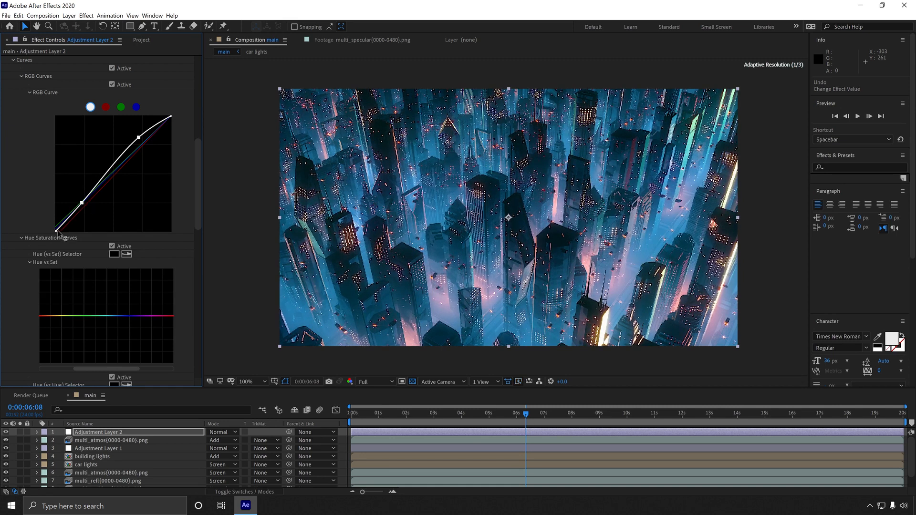
drag(56, 232, 46, 231)
Adjust the Vibrance in the Lumetri Creative adjustments and set the Creative Saturation to 120
scroll(38, 222, up, 6)
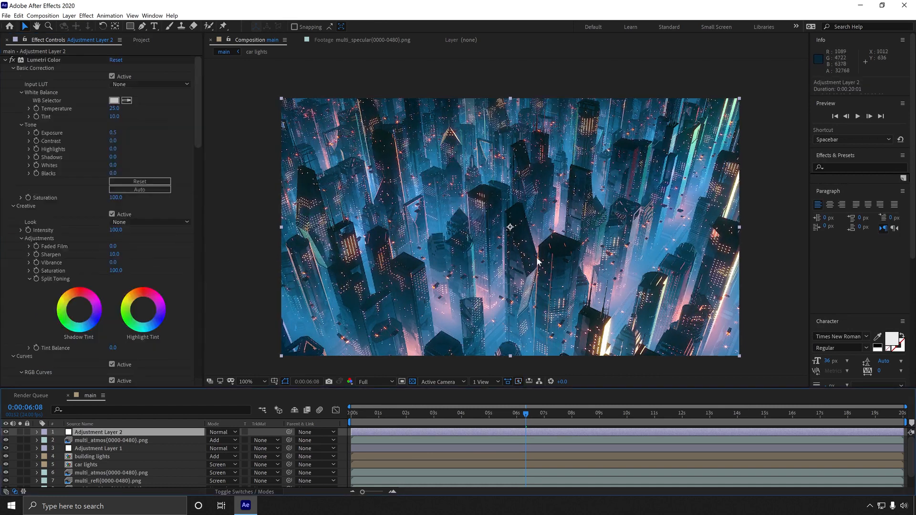
click(117, 262)
key(Return)
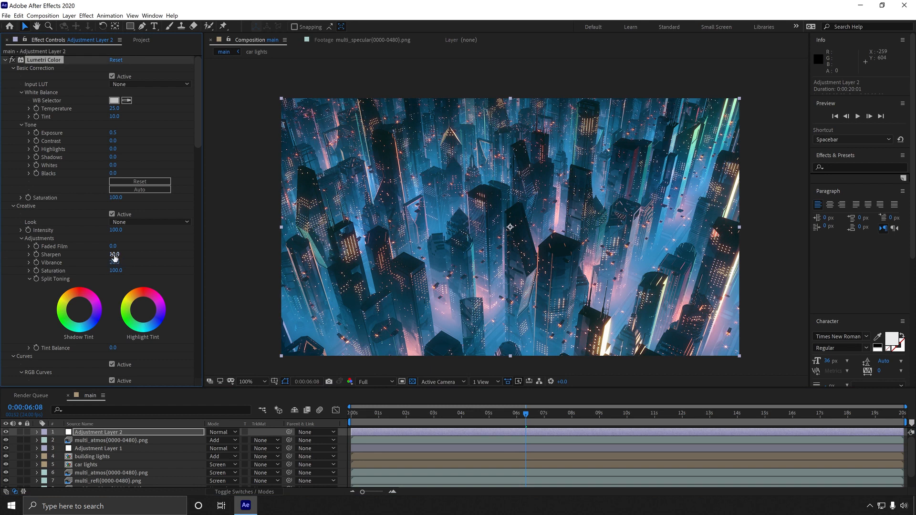
click(116, 271)
text(120)
key(Return)
At 0:00:08:14, anchor green and purple on Adjustment Layer 2's Hue vs Hue curve and nudge the cyan-blue point between them toward teal
click(587, 413)
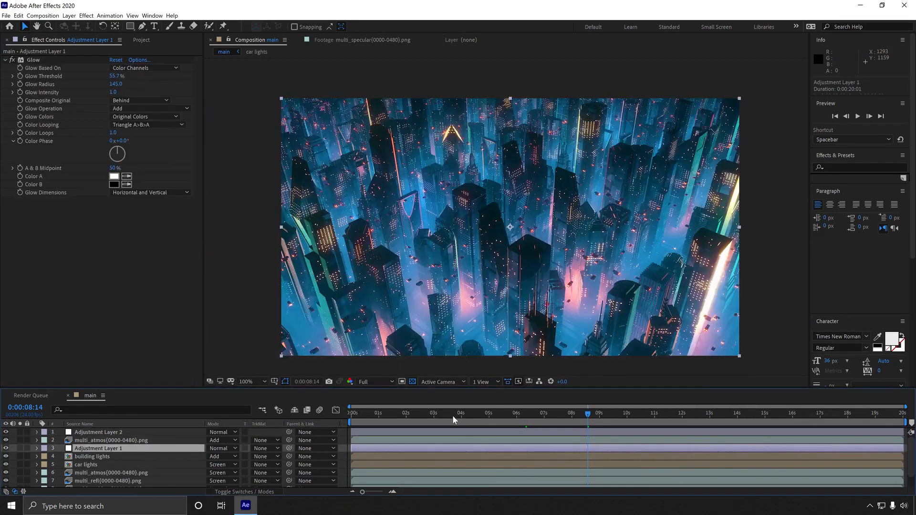
scroll(97, 213, down, 2)
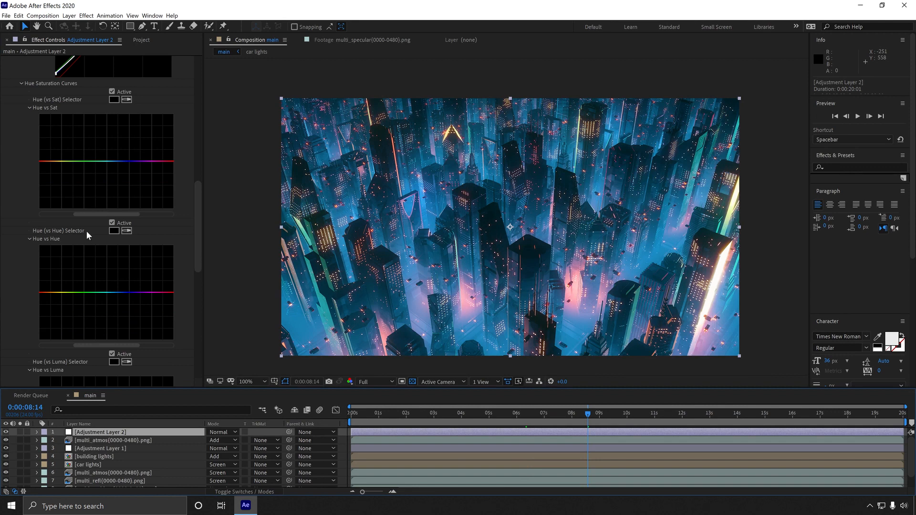
click(94, 292)
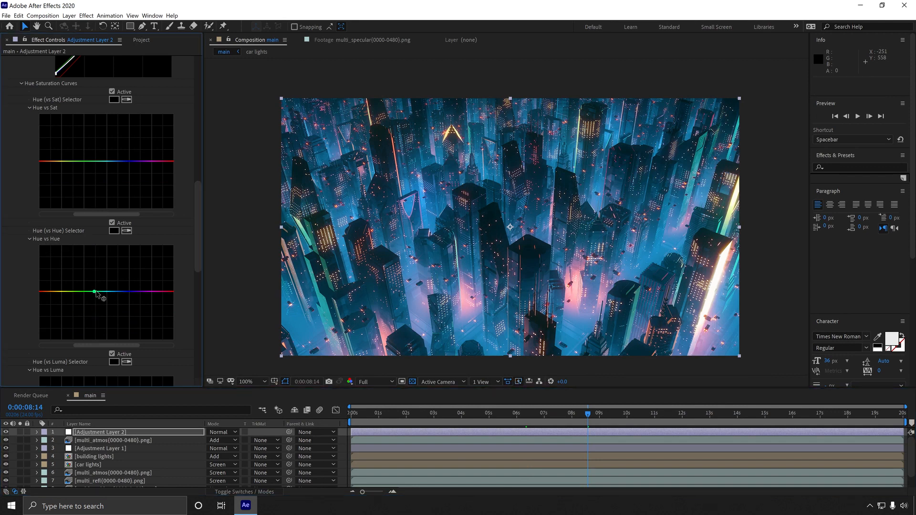
click(141, 291)
drag(95, 291, 115, 299)
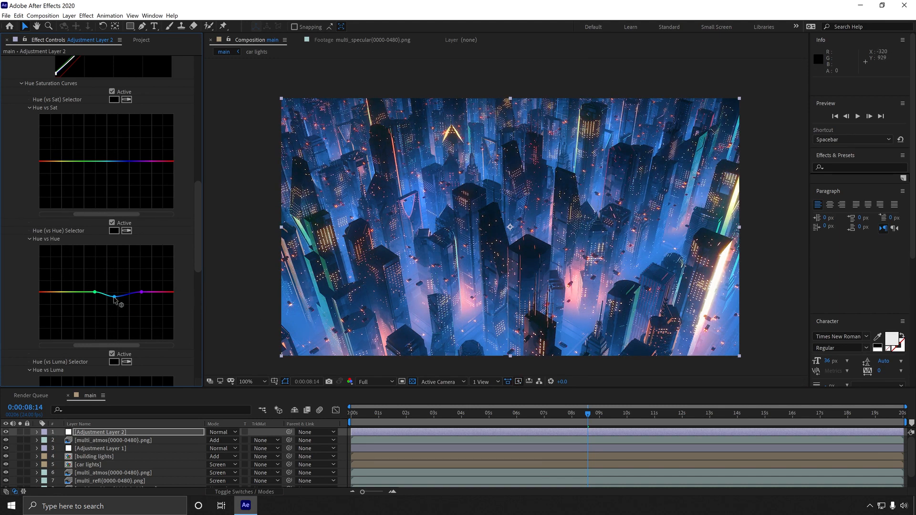
drag(114, 297, 116, 293)
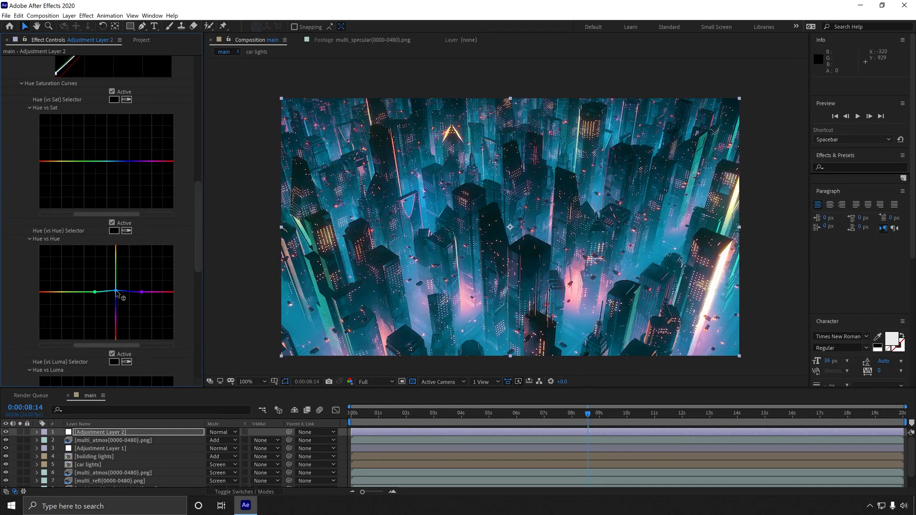
drag(117, 292, 117, 292)
Lower the shadow point of the master RGB curve slightly to deepen the city's shadows
scroll(166, 242, up, 5)
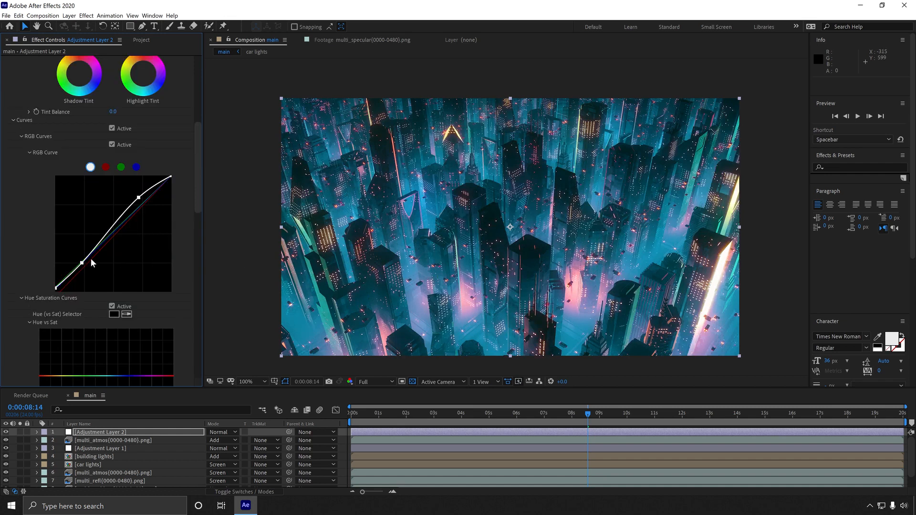
drag(82, 265, 82, 266)
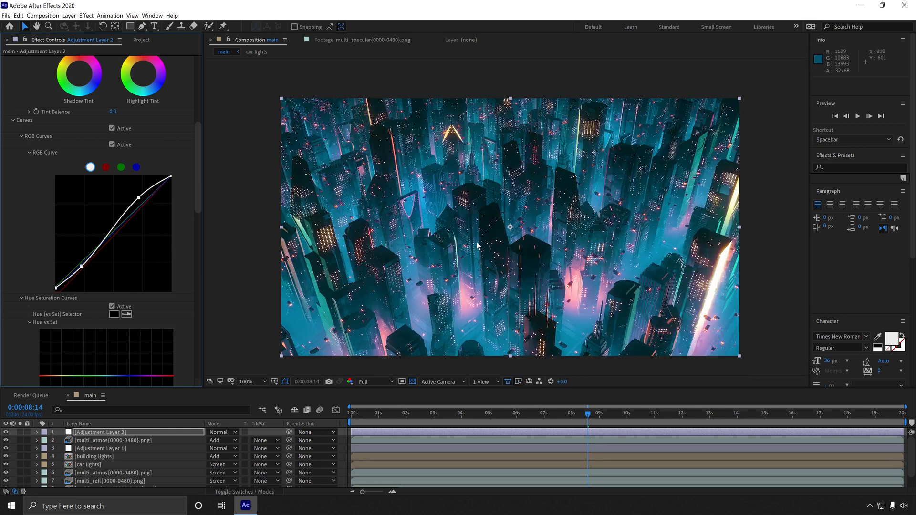
key(h)
key(v)
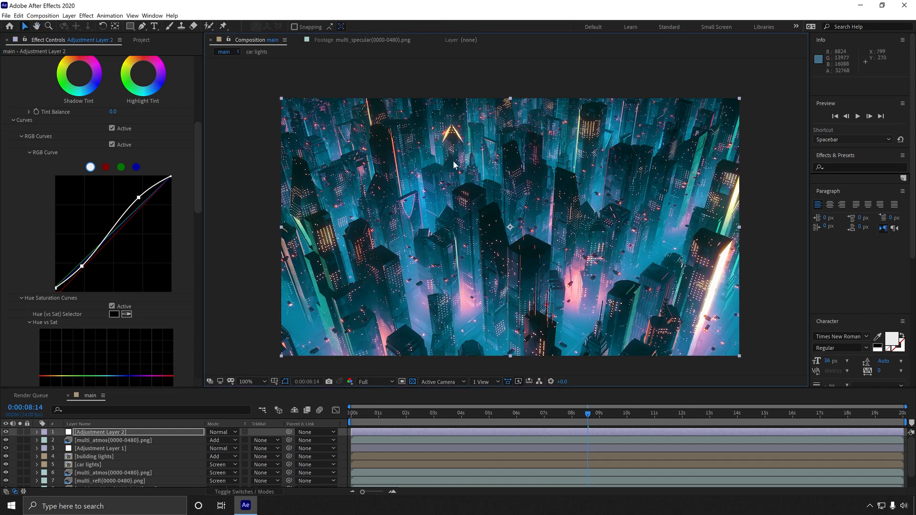